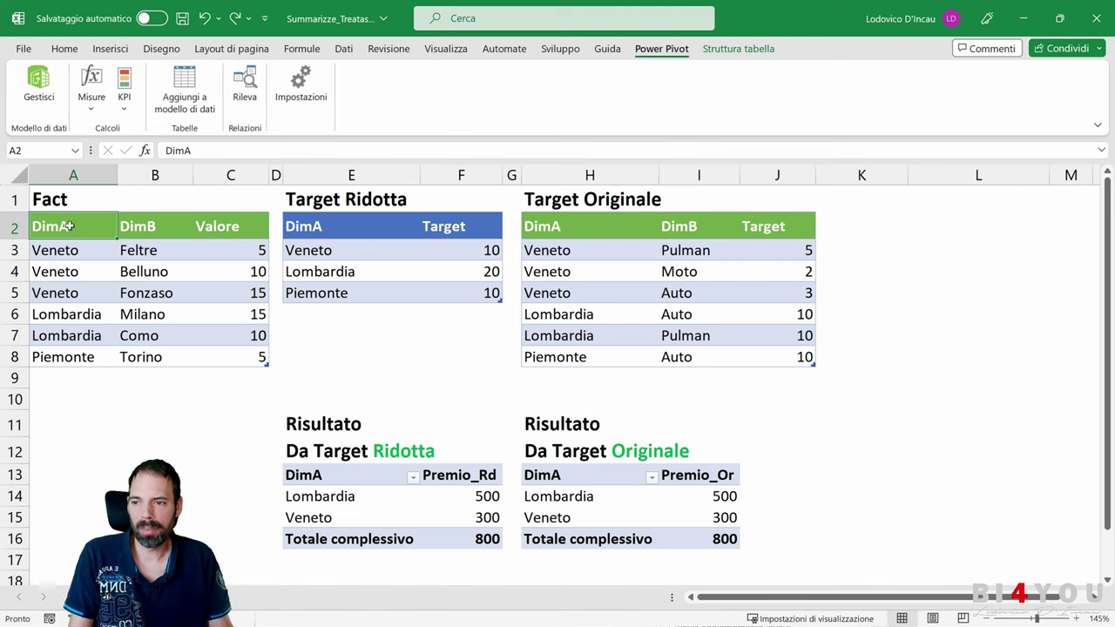
Step: Highlight the Fact table, its Valore column, and the Veneto Pulman target of 5 in Target Originale
drag(69, 226, 229, 355)
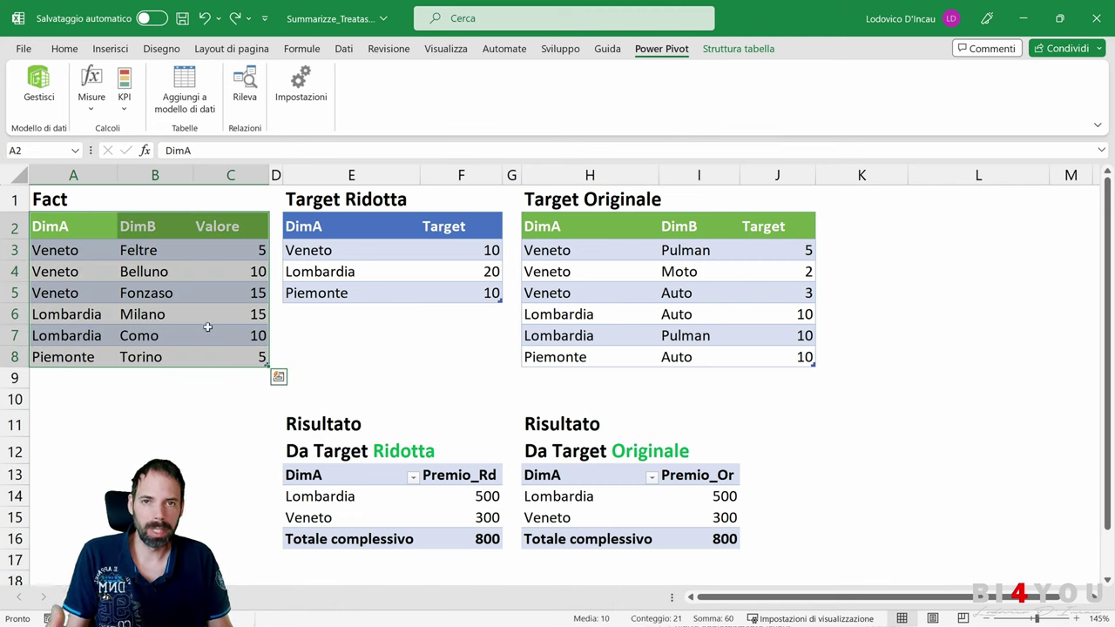
drag(230, 225, 233, 356)
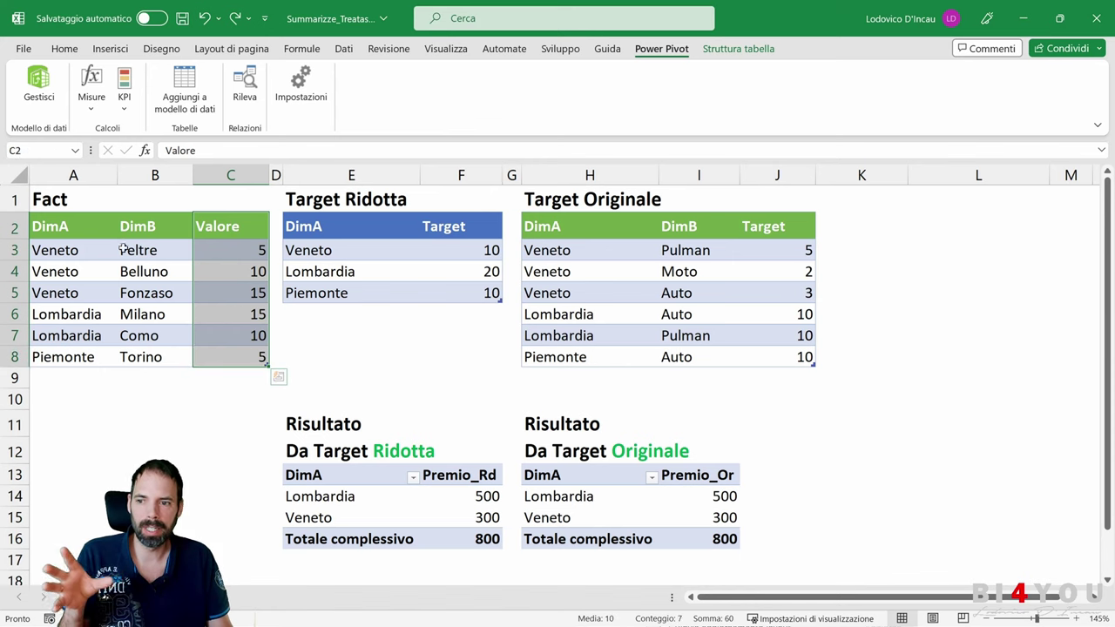
drag(558, 232, 779, 357)
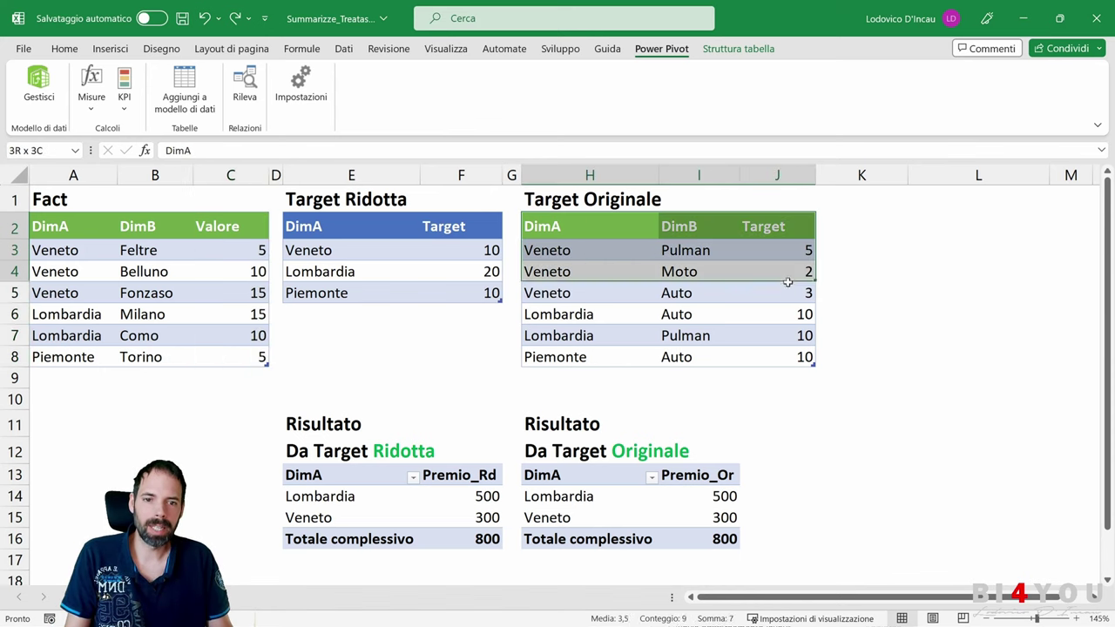
click(612, 245)
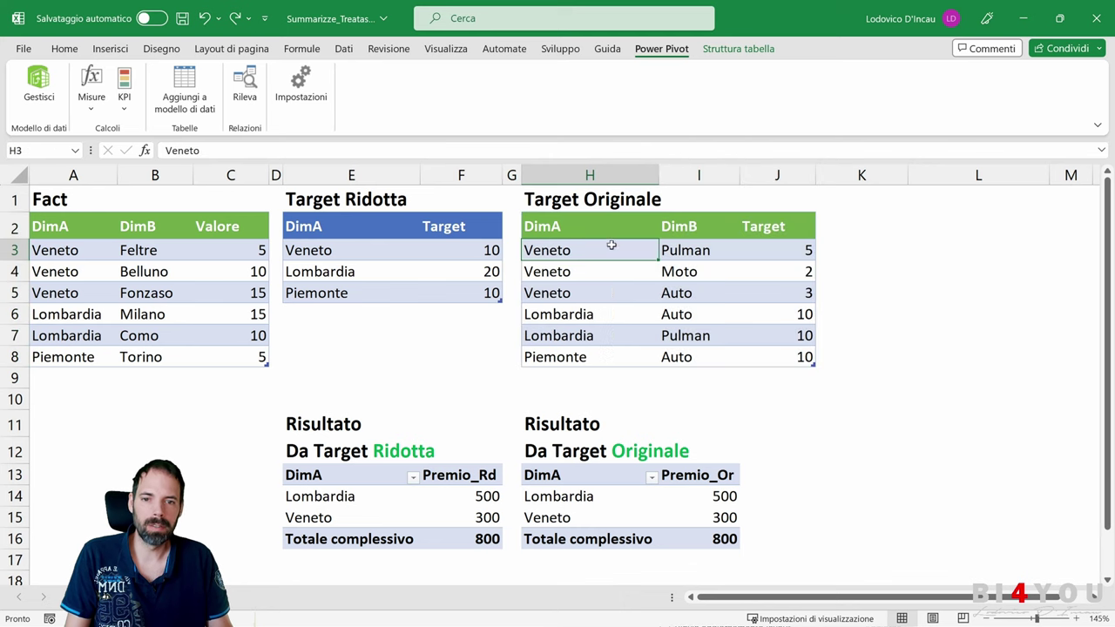
click(695, 248)
click(774, 247)
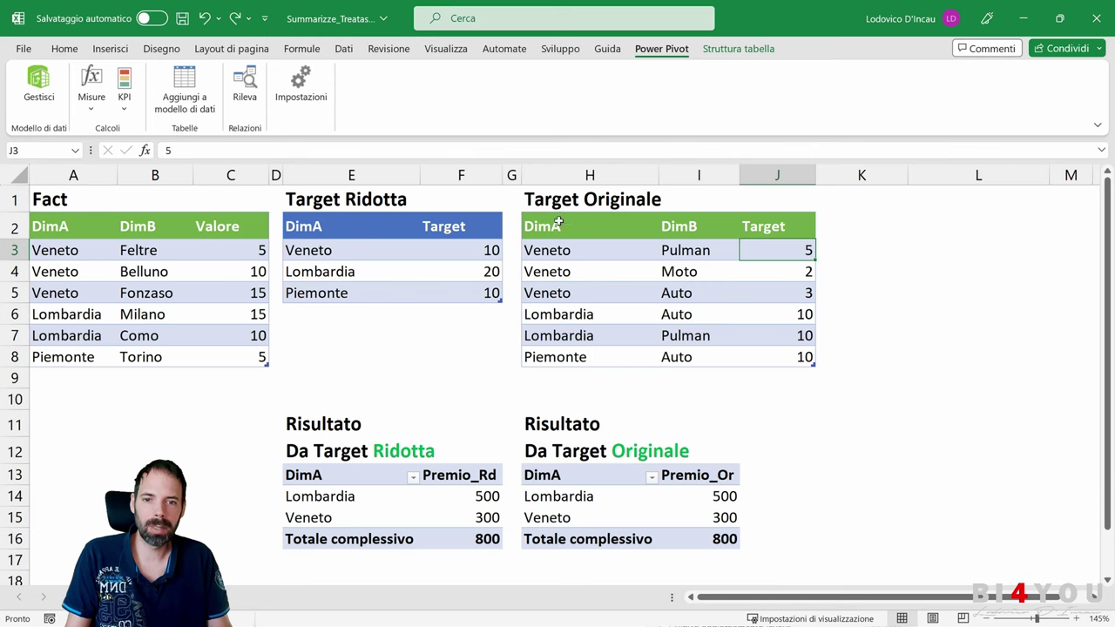
Step: Highlight the three Veneto targets, the DimB column and the Moto entry in Target Originale
drag(558, 224, 786, 353)
drag(780, 250, 793, 292)
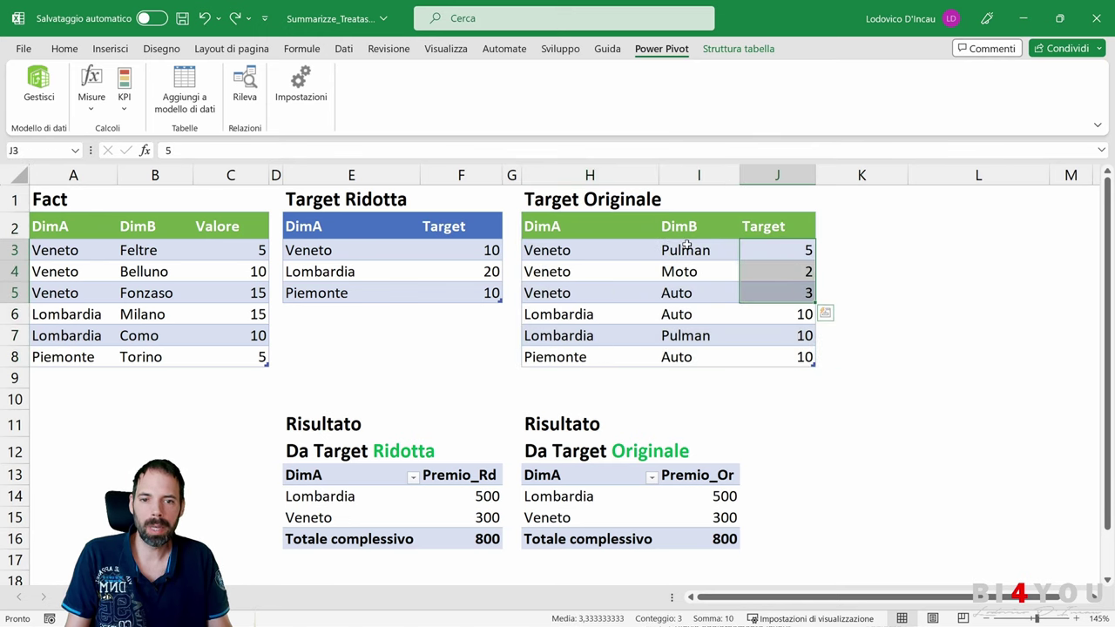
drag(687, 250, 688, 346)
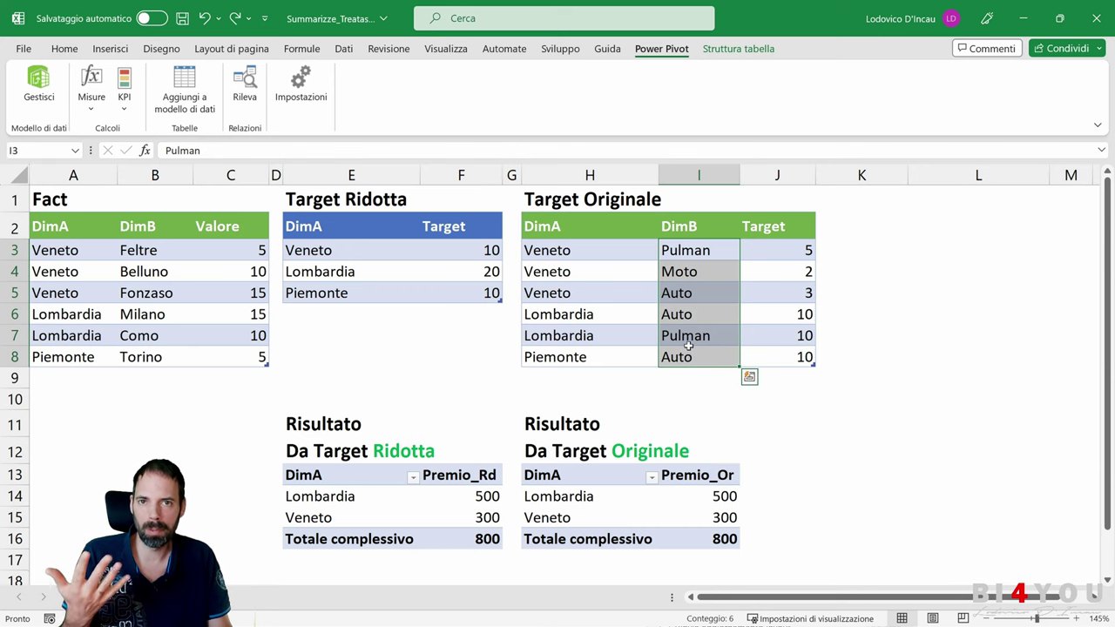
click(685, 273)
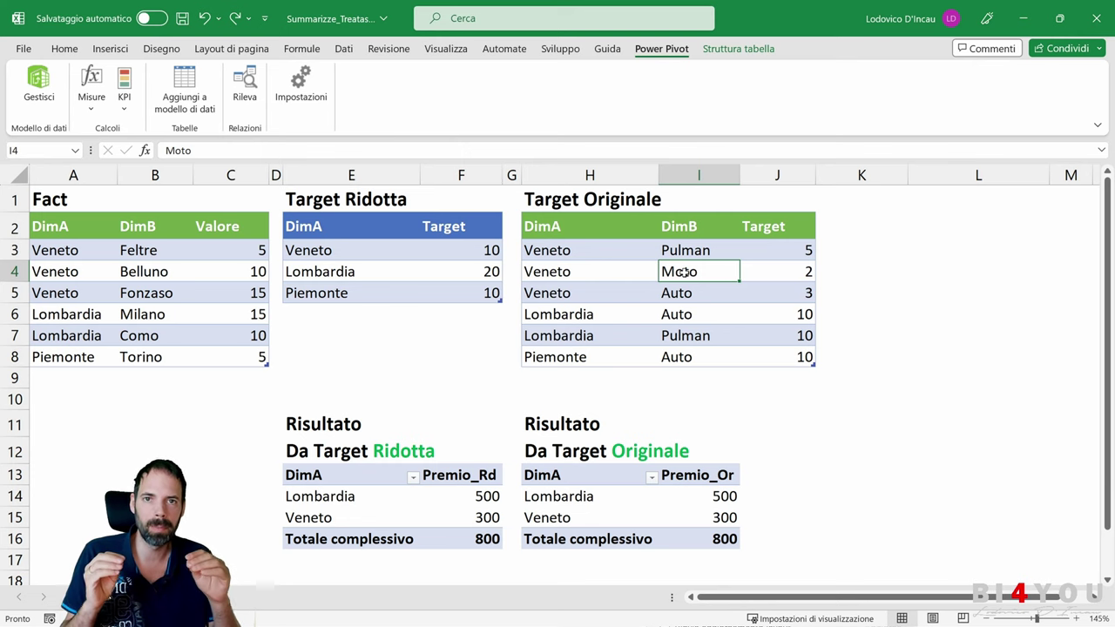
click(559, 232)
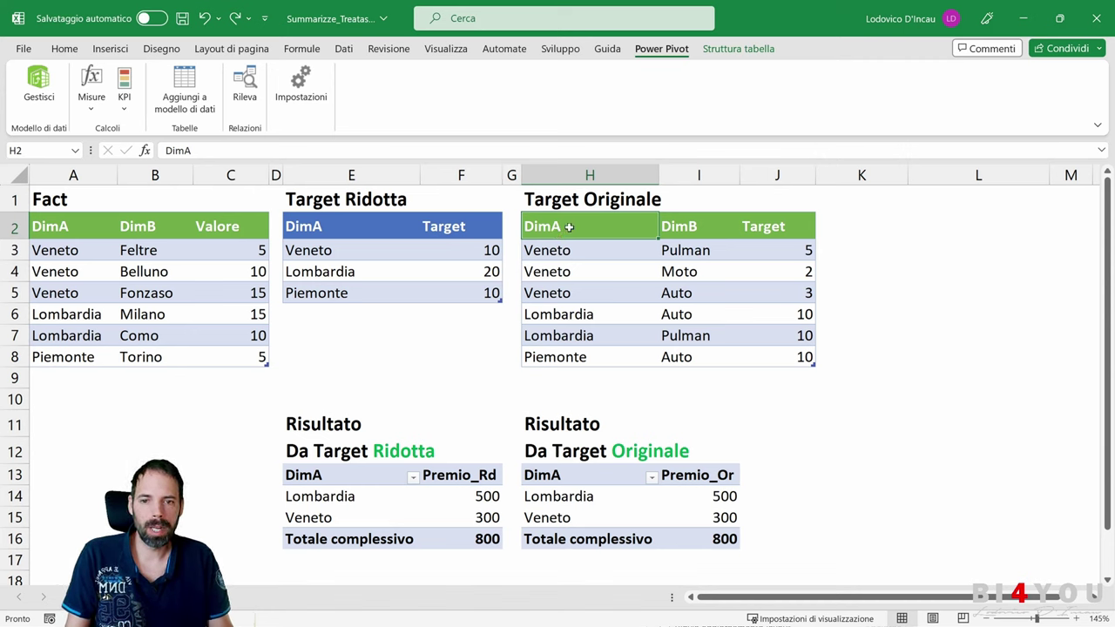
drag(569, 226, 784, 358)
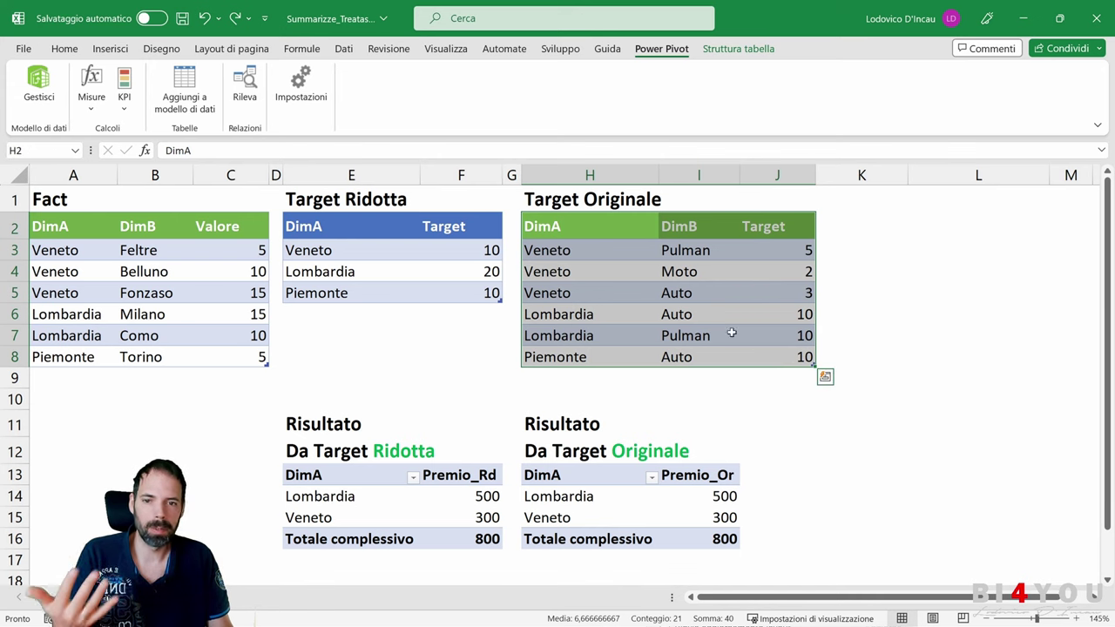
Step: Highlight the Target Ridotta table with its DimA and Target columns and the Veneto targets
drag(304, 225, 468, 292)
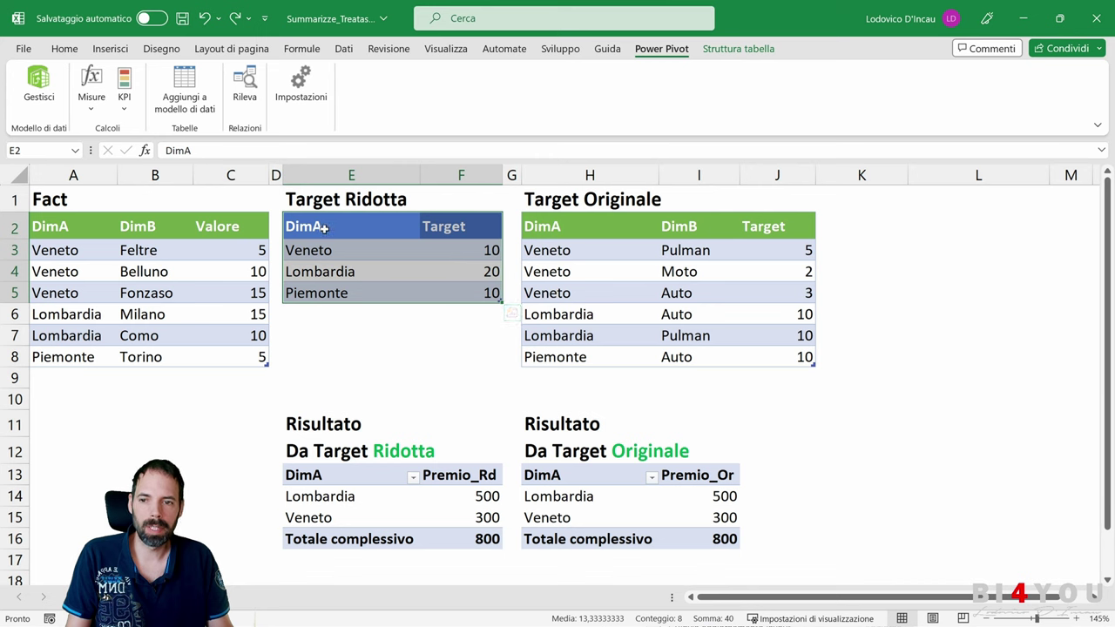
drag(322, 228, 320, 293)
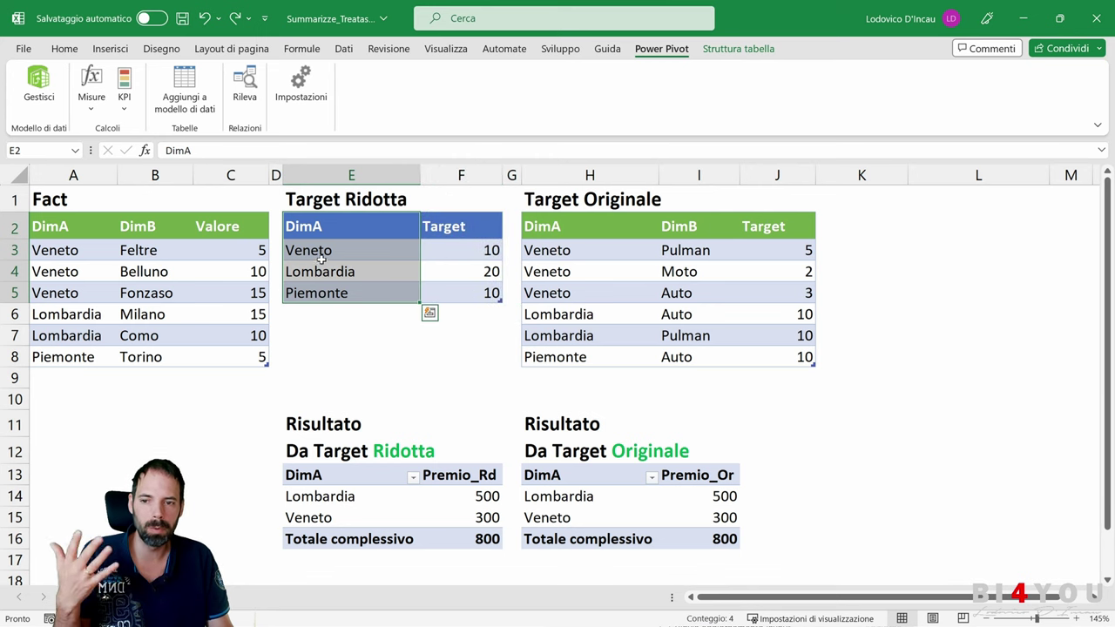
drag(471, 226, 465, 291)
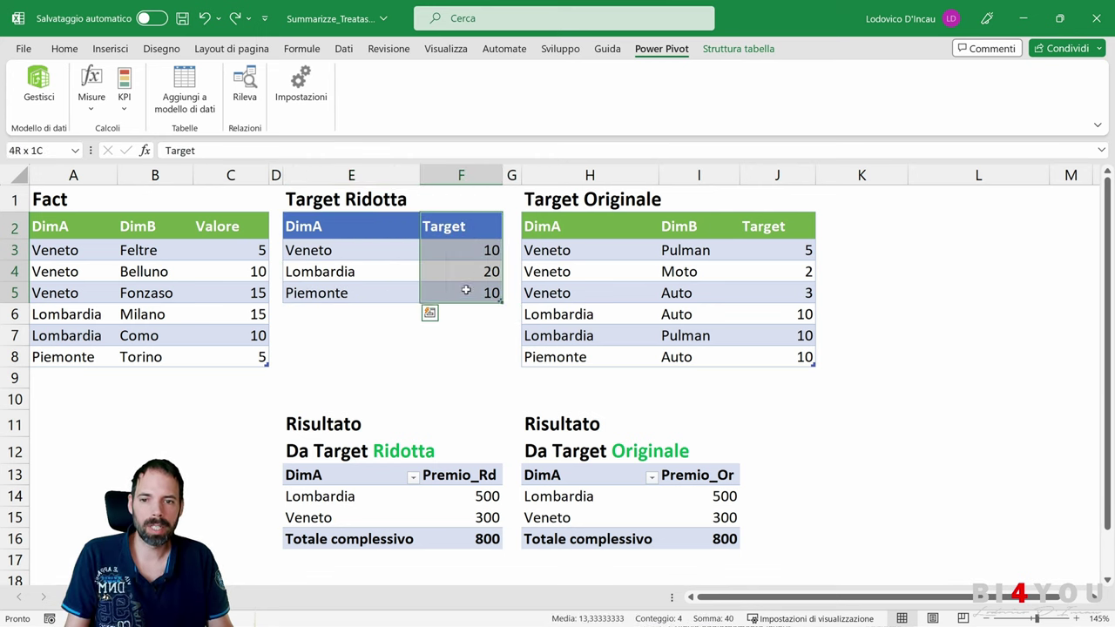
click(488, 250)
drag(768, 250, 768, 293)
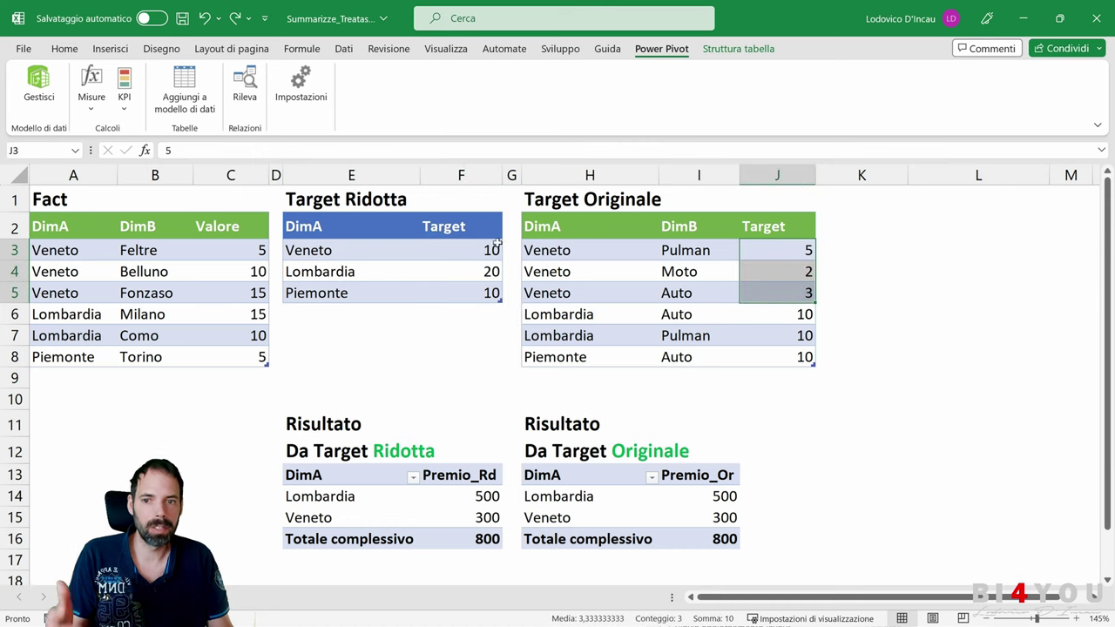
Step: Review the Power Pivot diagram, rearranging tables and showing the Fact–Target_Rd relationship on DimA
click(38, 87)
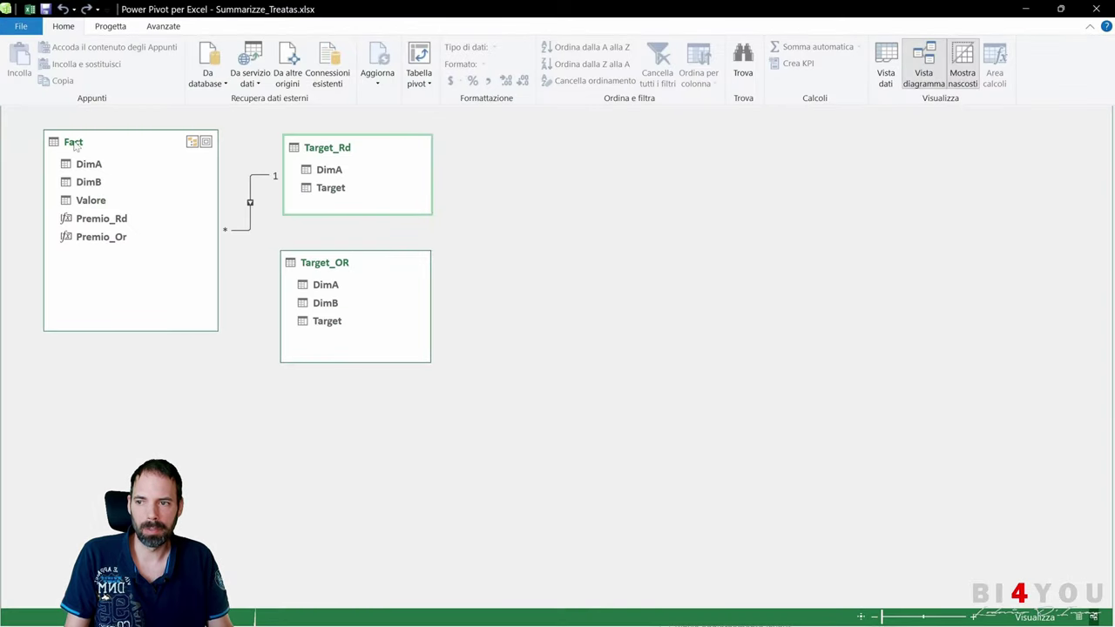
drag(75, 141, 75, 148)
drag(351, 148, 359, 143)
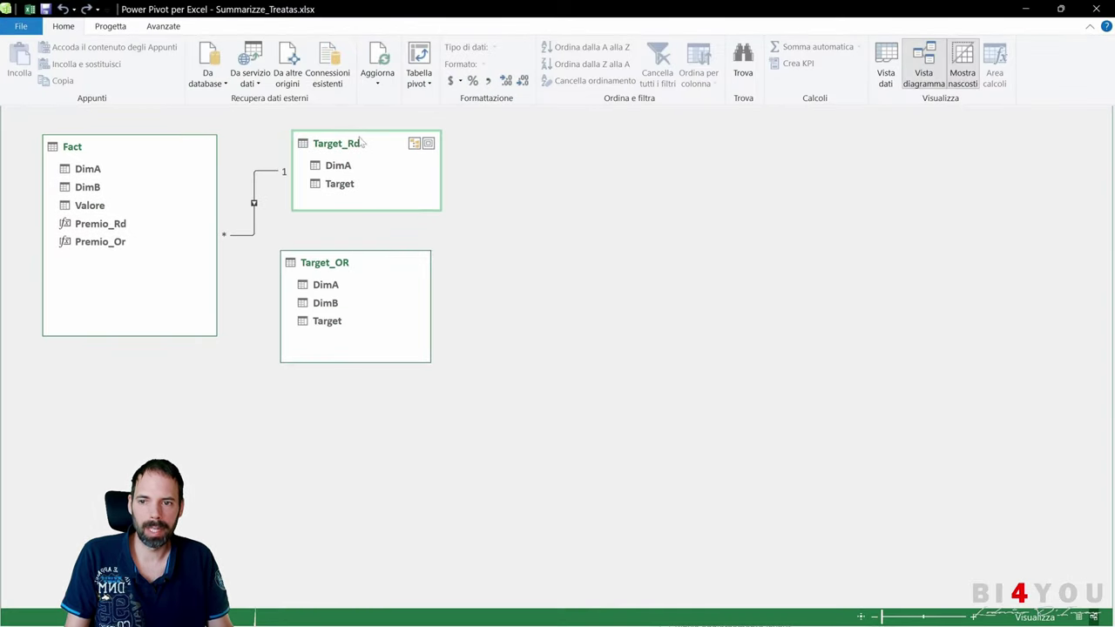
click(253, 185)
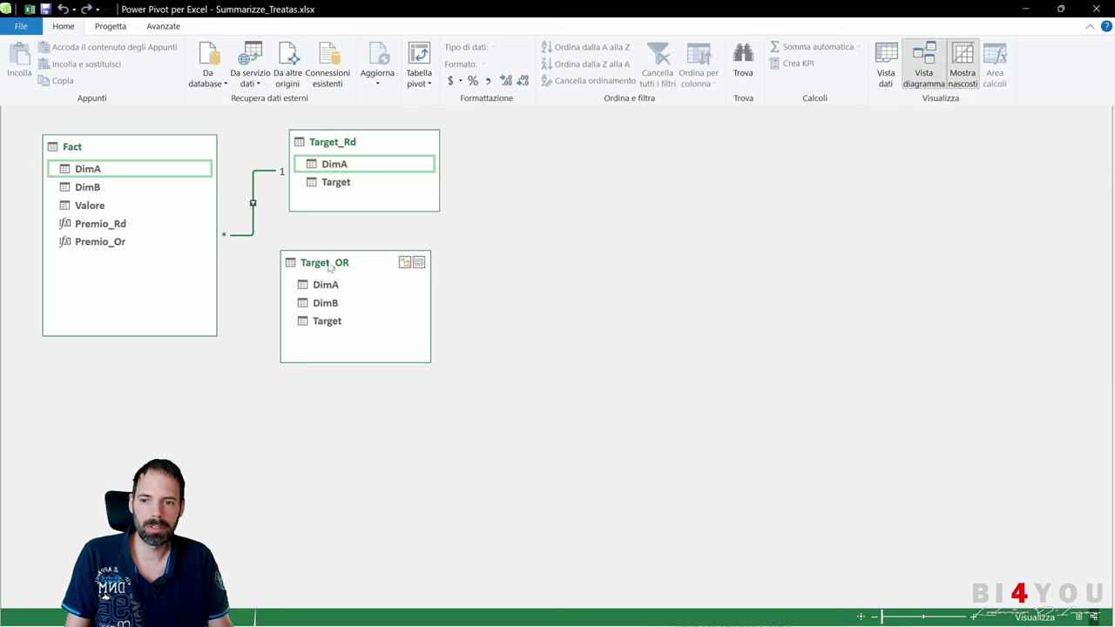
drag(330, 265, 349, 276)
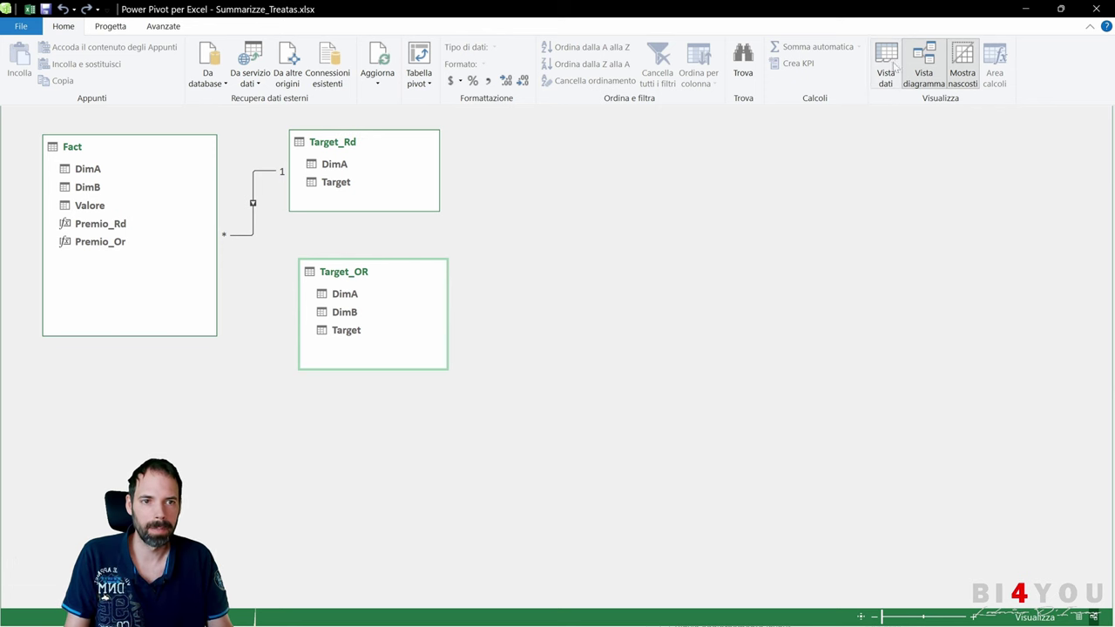
click(1026, 9)
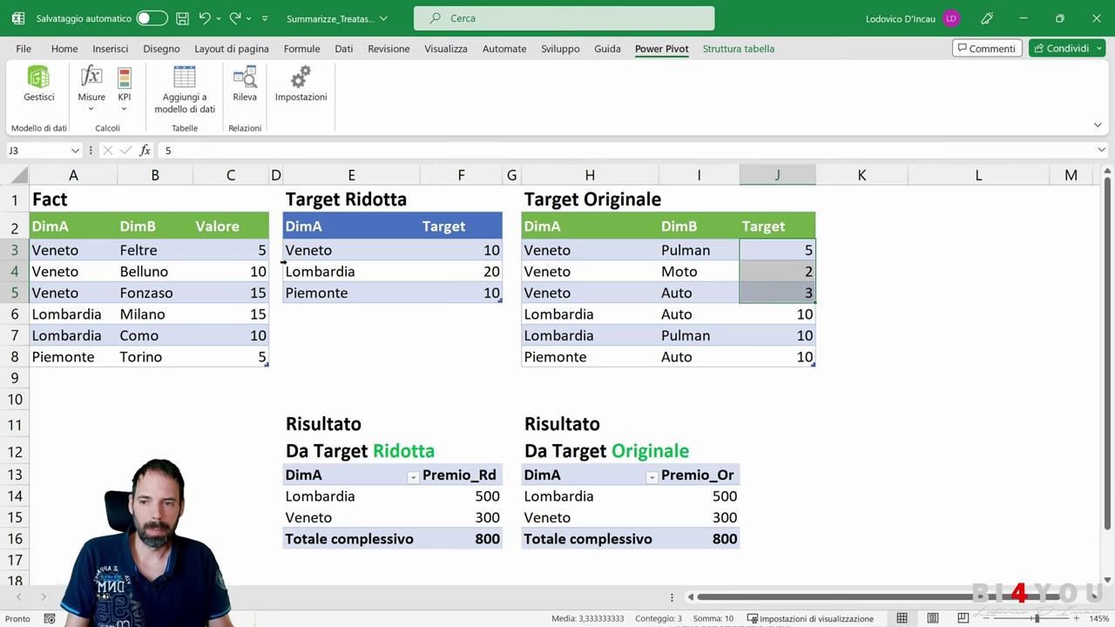
Step: Point out Veneto's Fact values and targets 5 and 10, then show the Fact table in data view
drag(252, 250, 244, 292)
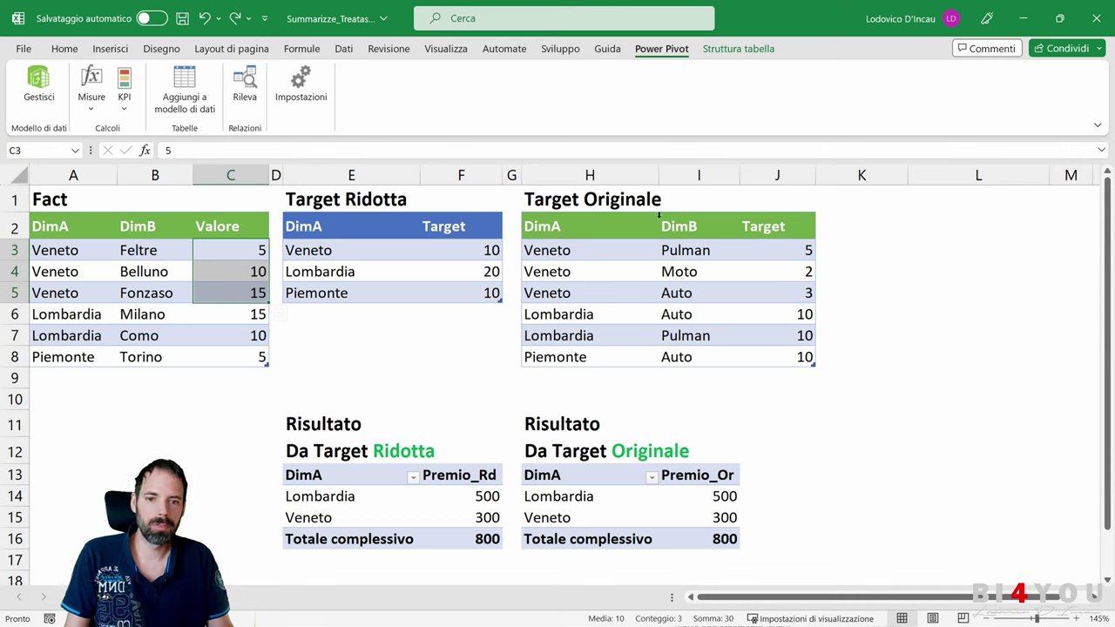
click(770, 250)
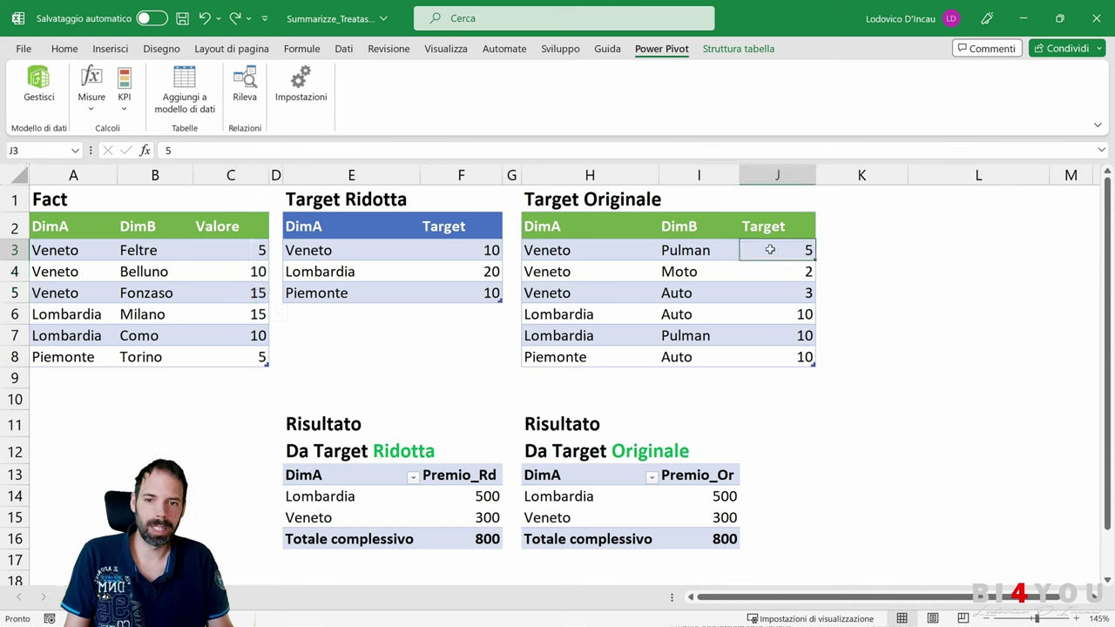
click(451, 253)
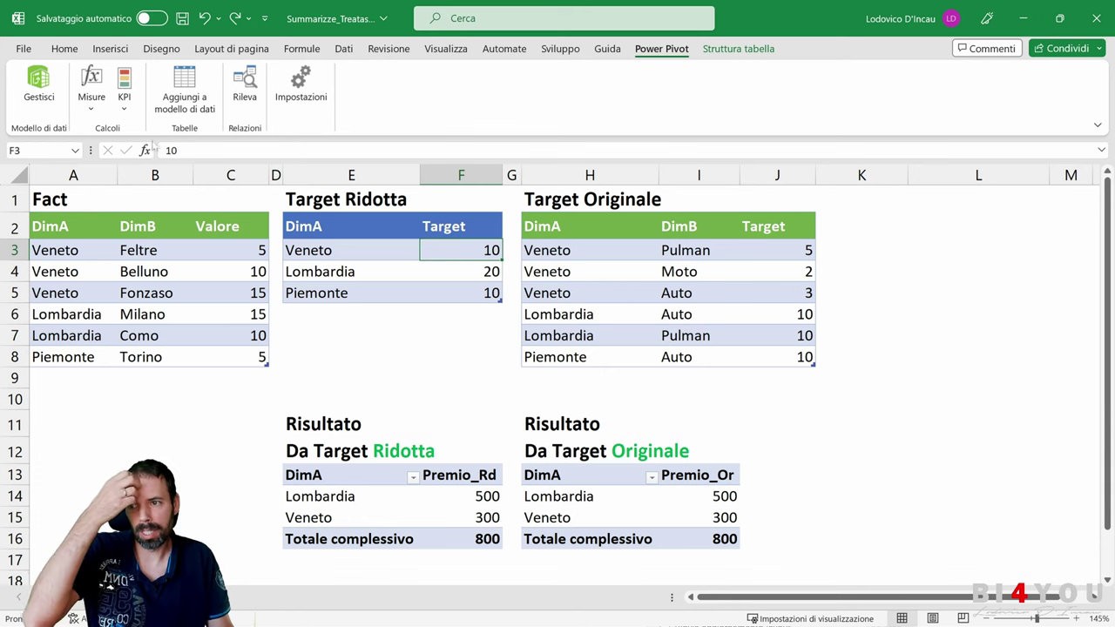
click(38, 87)
click(885, 63)
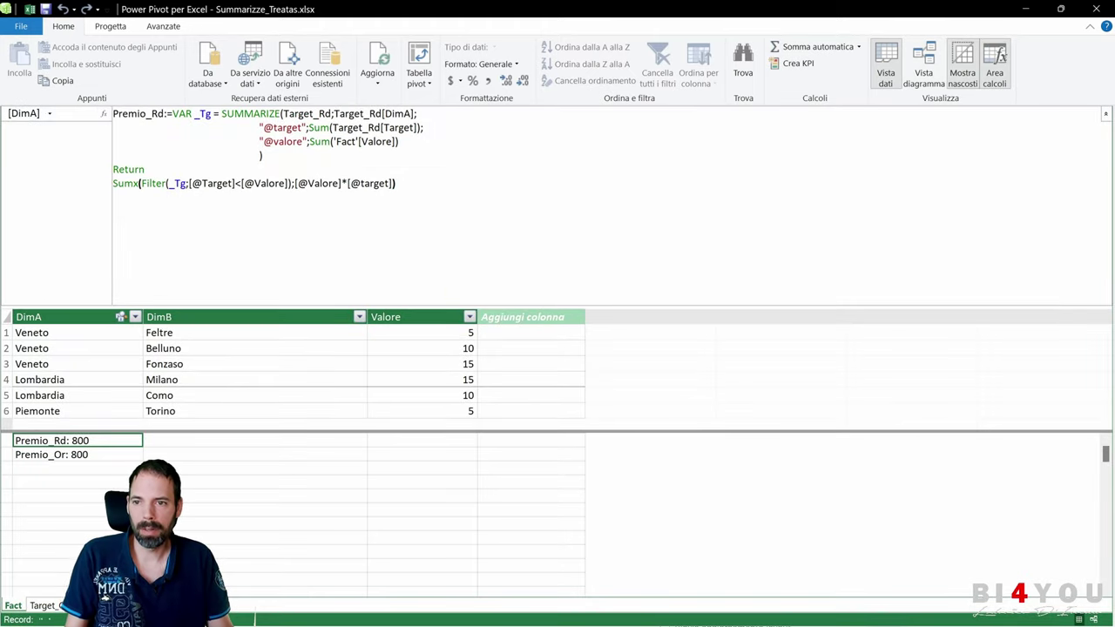
Step: Resize and reposition the Power Pivot window so the whole Premio_Rd formula fits
click(144, 169)
scroll(392, 192, up, 5)
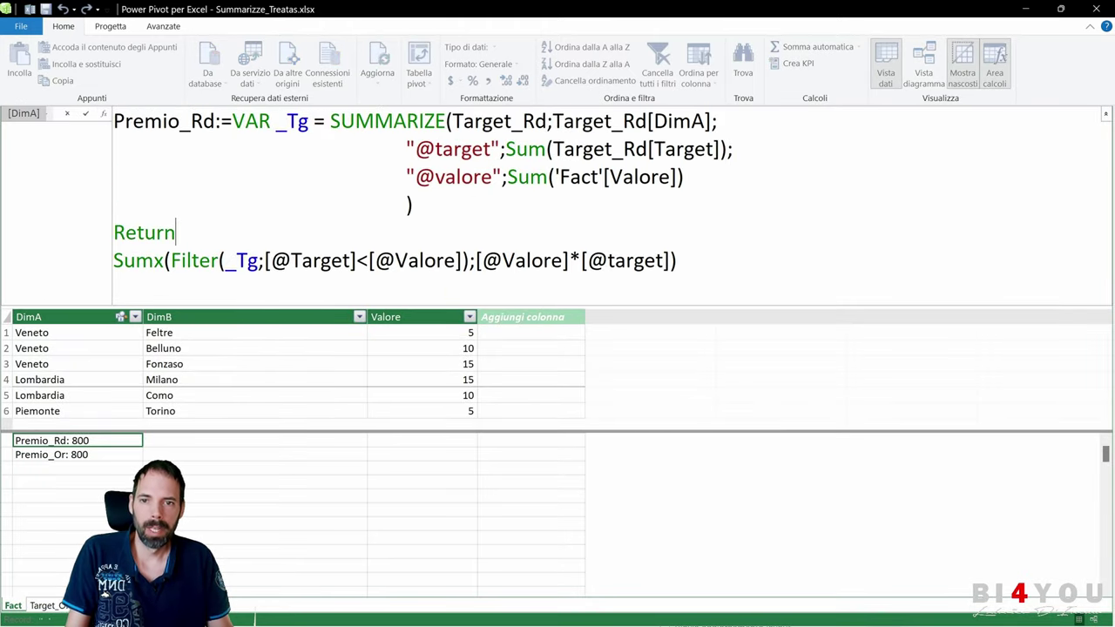
mouse_move(451, 17)
mouse_down()
mouse_move(572, 263)
mouse_move(577, 168)
mouse_up()
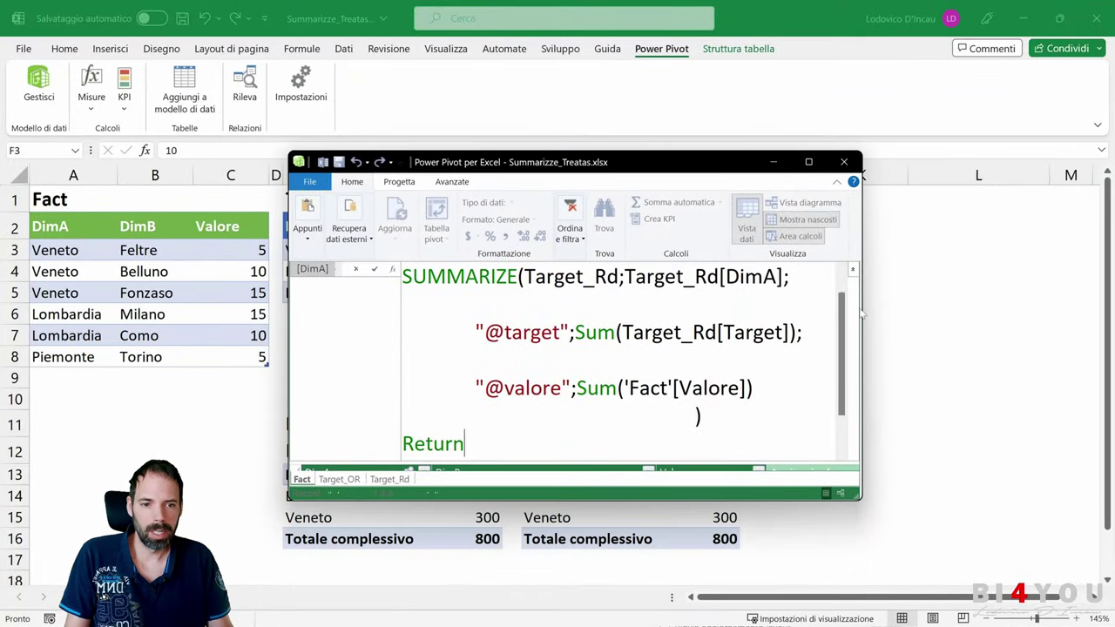
drag(863, 309, 1067, 309)
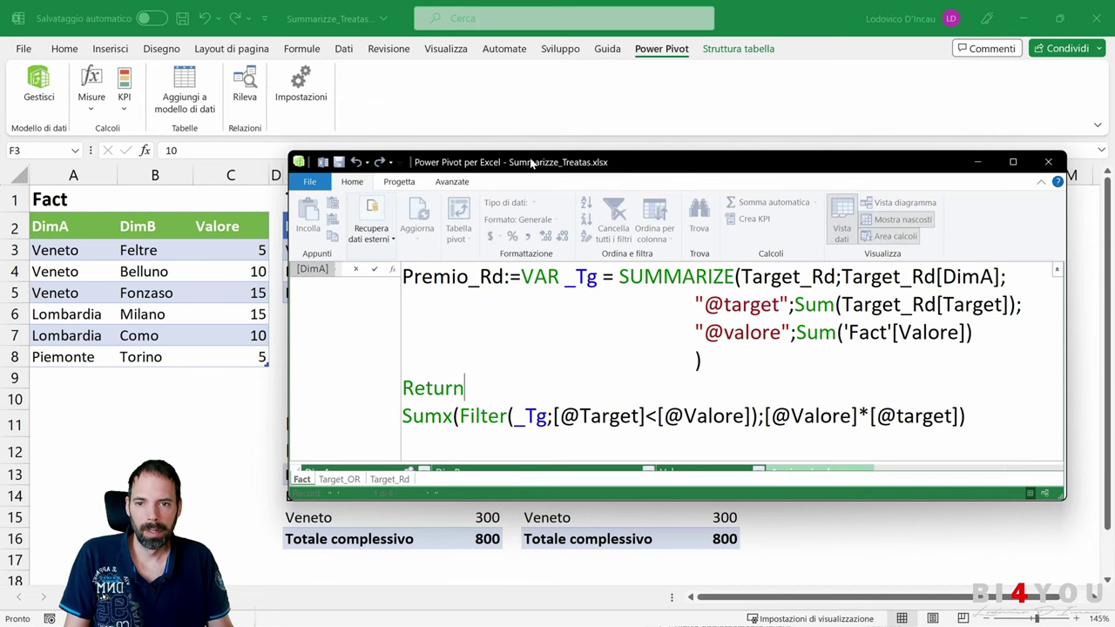
drag(531, 167, 529, 191)
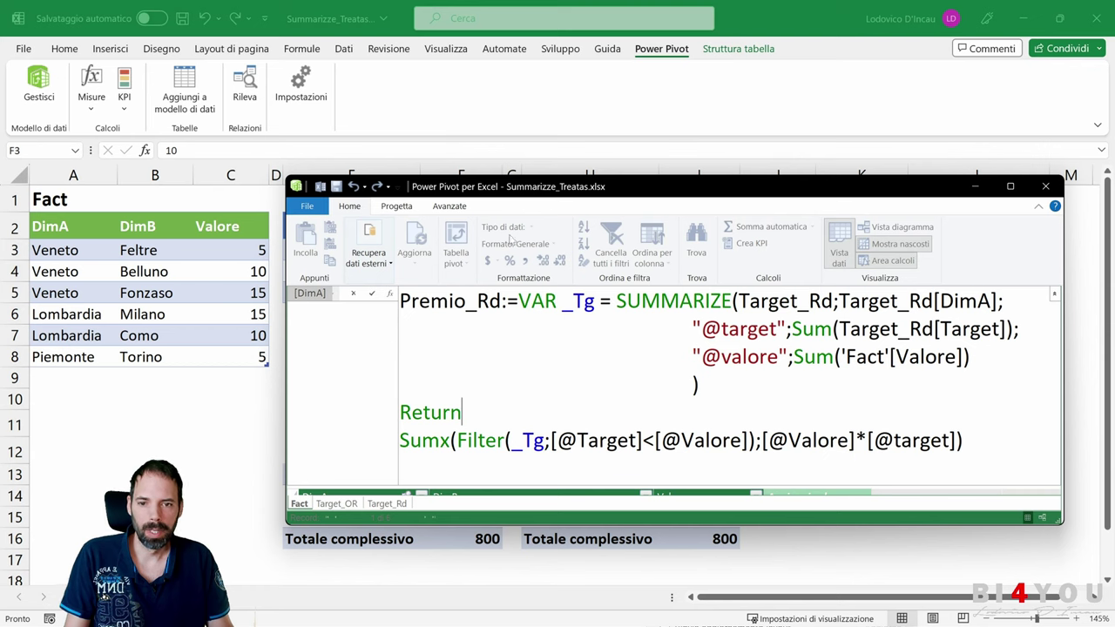
Step: Put the VAR _Tg definition on its own line, highlight SUMMARIZE, and move the editor aside
drag(616, 301, 709, 300)
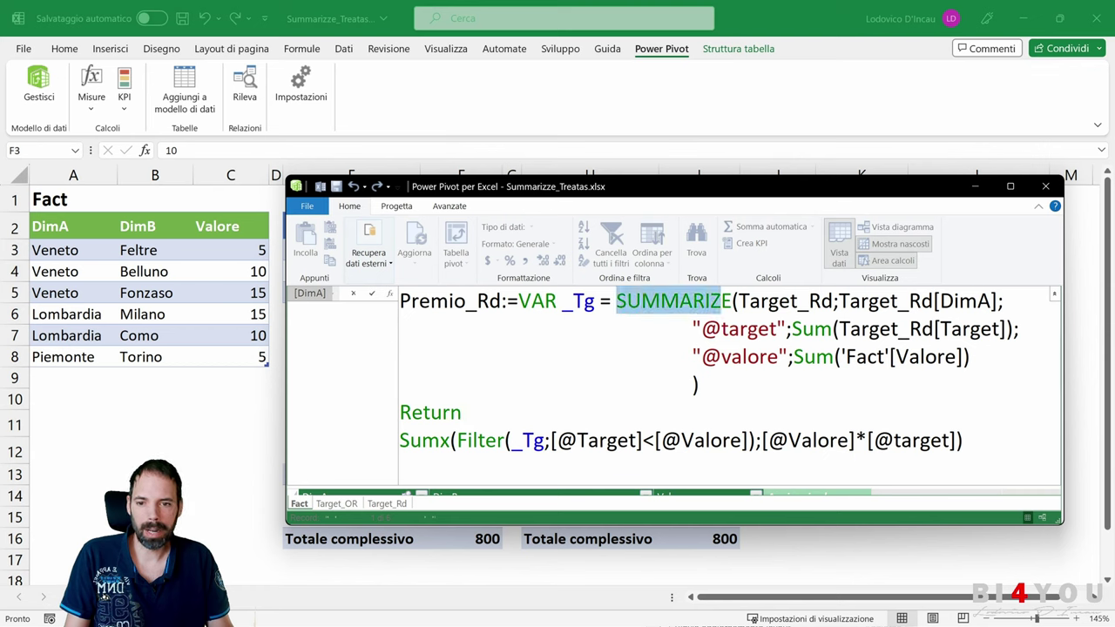
click(519, 301)
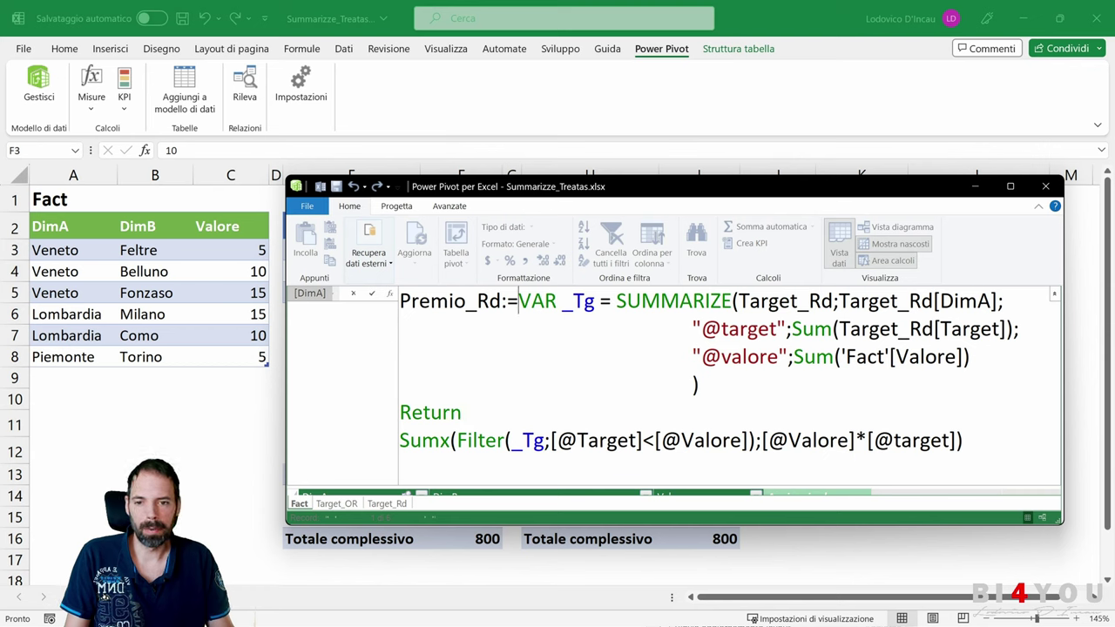
key(shift+Return)
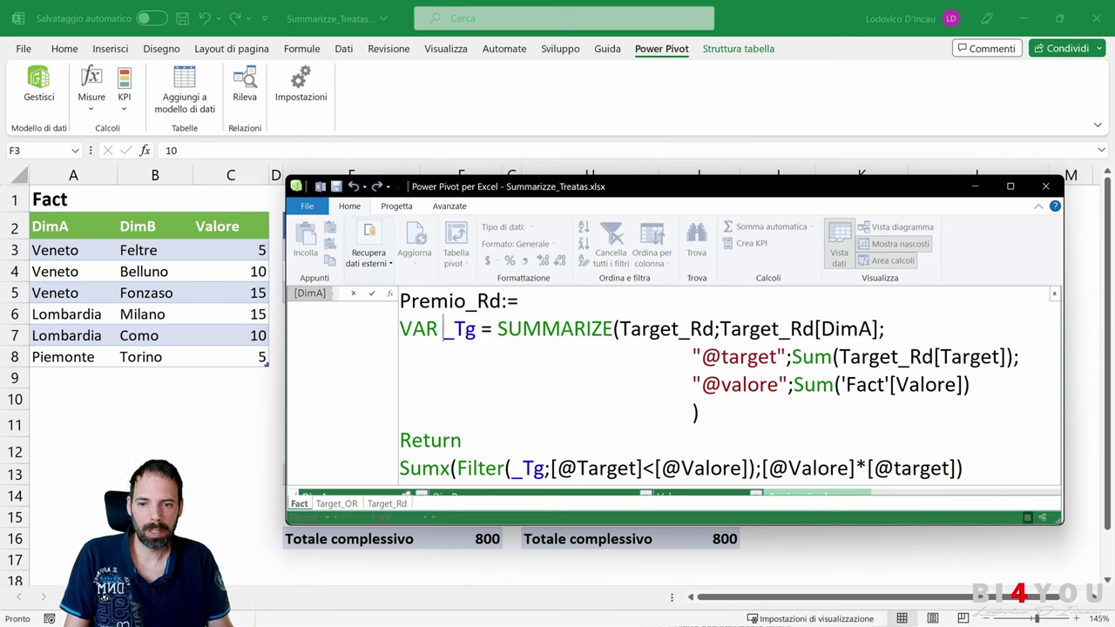
key(shift+Right)
key(shift+Right)
key(shift+Right)
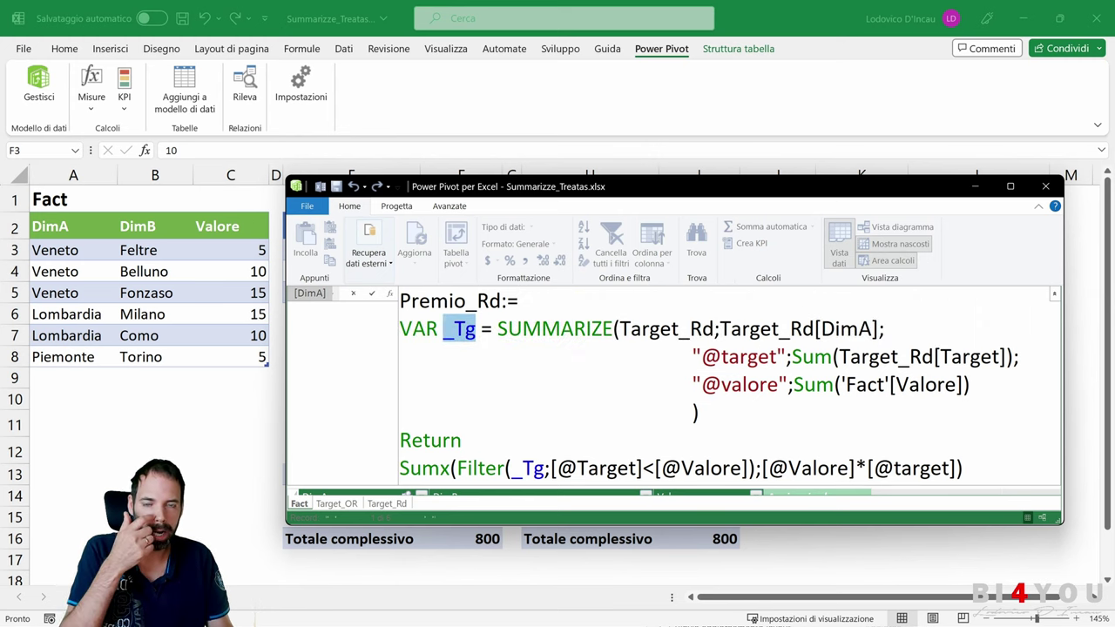
click(454, 328)
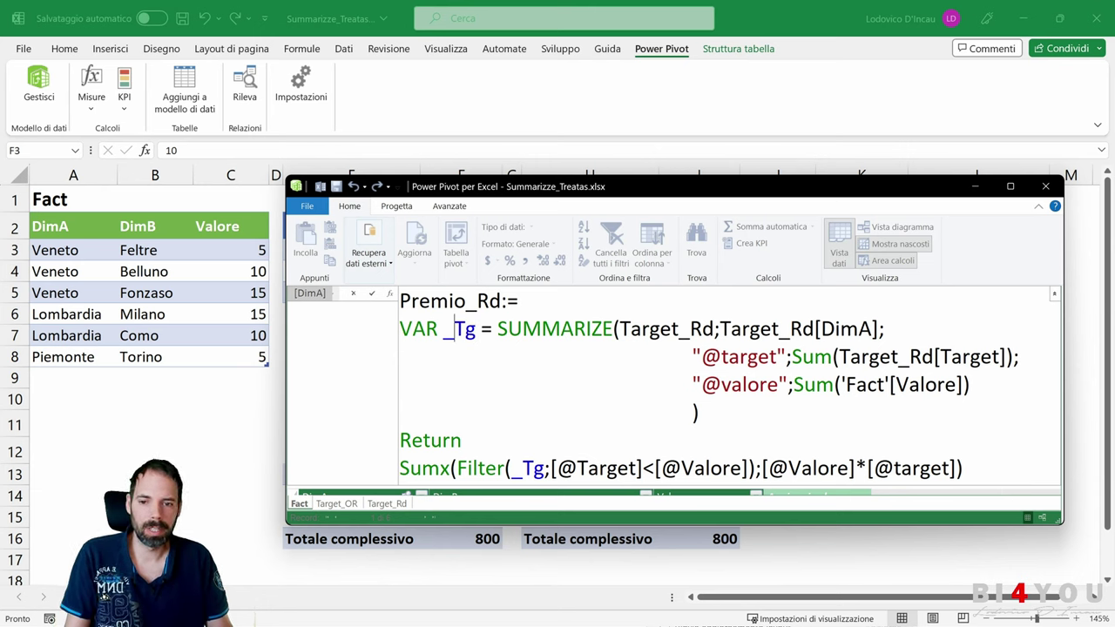
drag(498, 329, 602, 329)
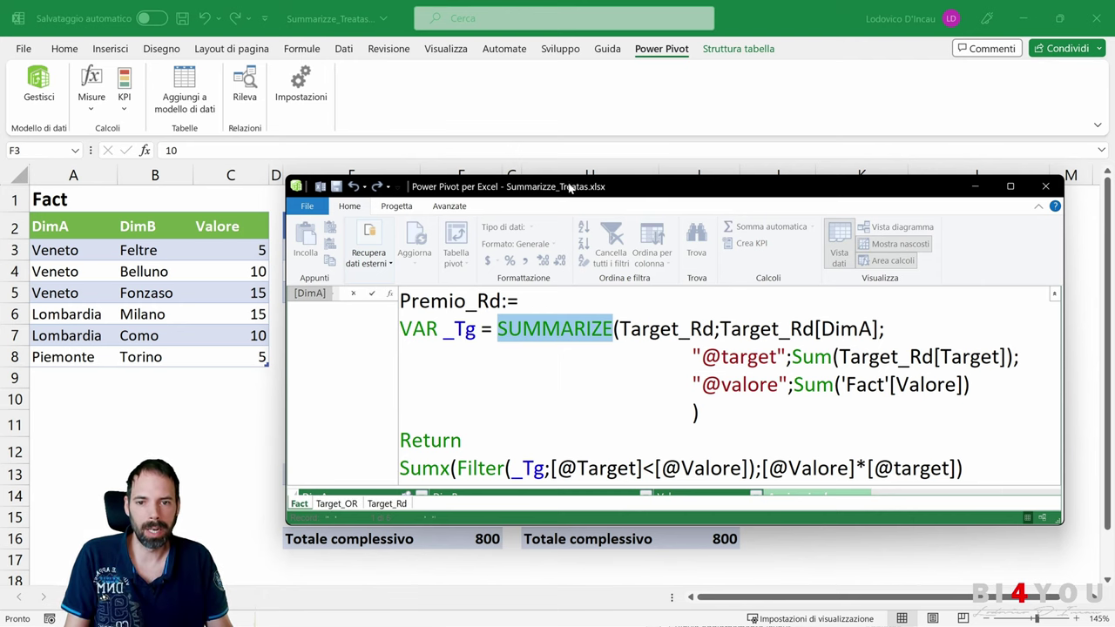
mouse_move(571, 187)
mouse_down()
mouse_move(442, 323)
mouse_move(416, 407)
mouse_up()
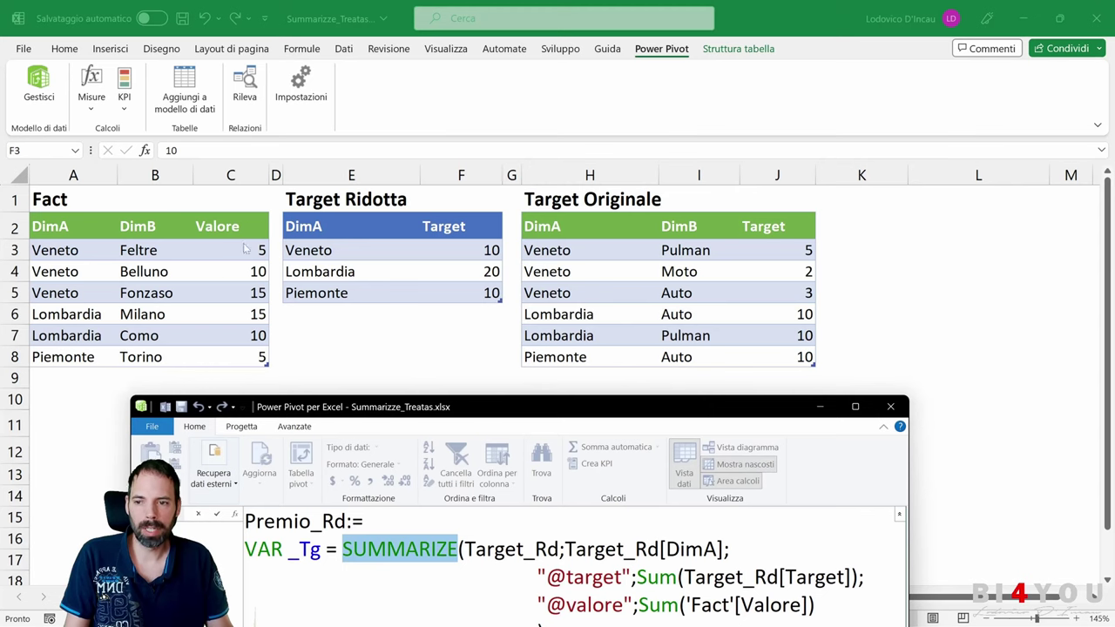
key(alt+Tab)
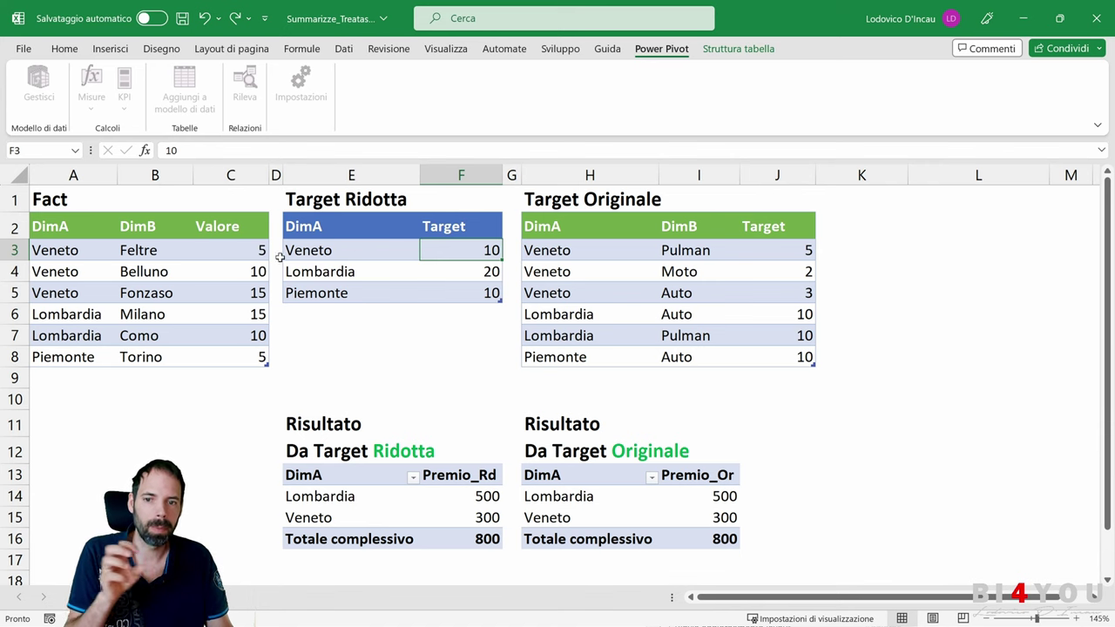
key(alt+Tab)
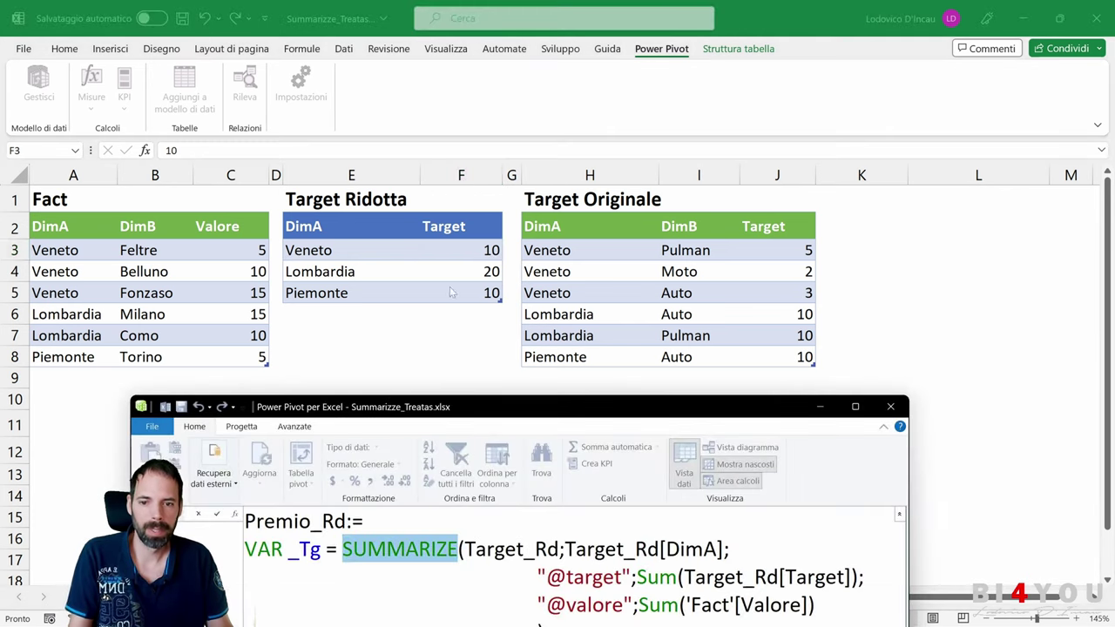
drag(508, 409, 580, 210)
click(536, 349)
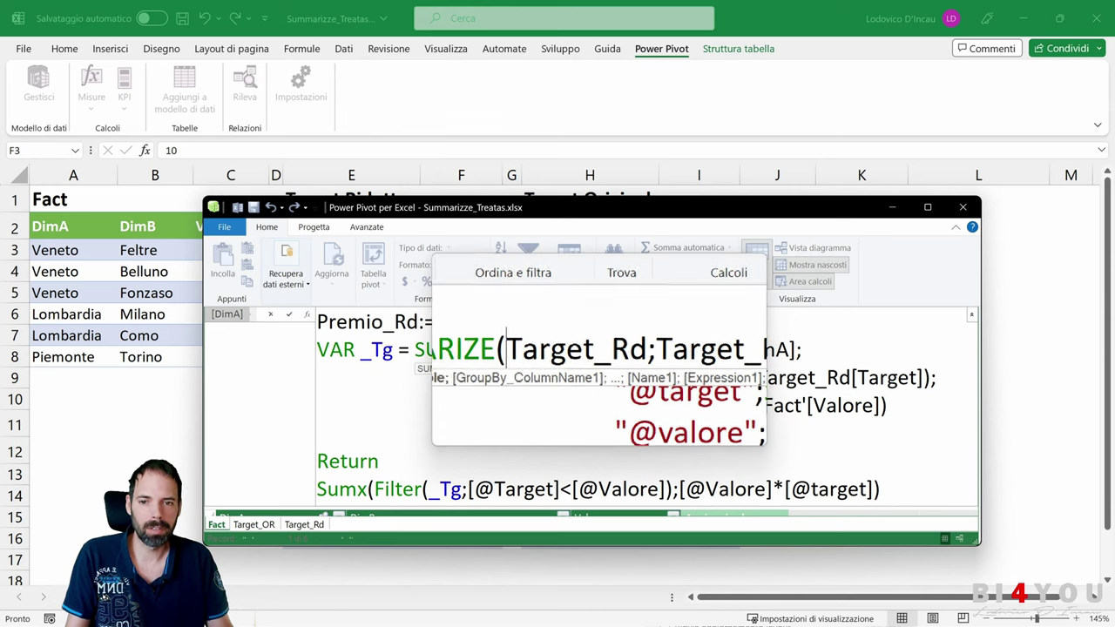
drag(476, 210, 420, 331)
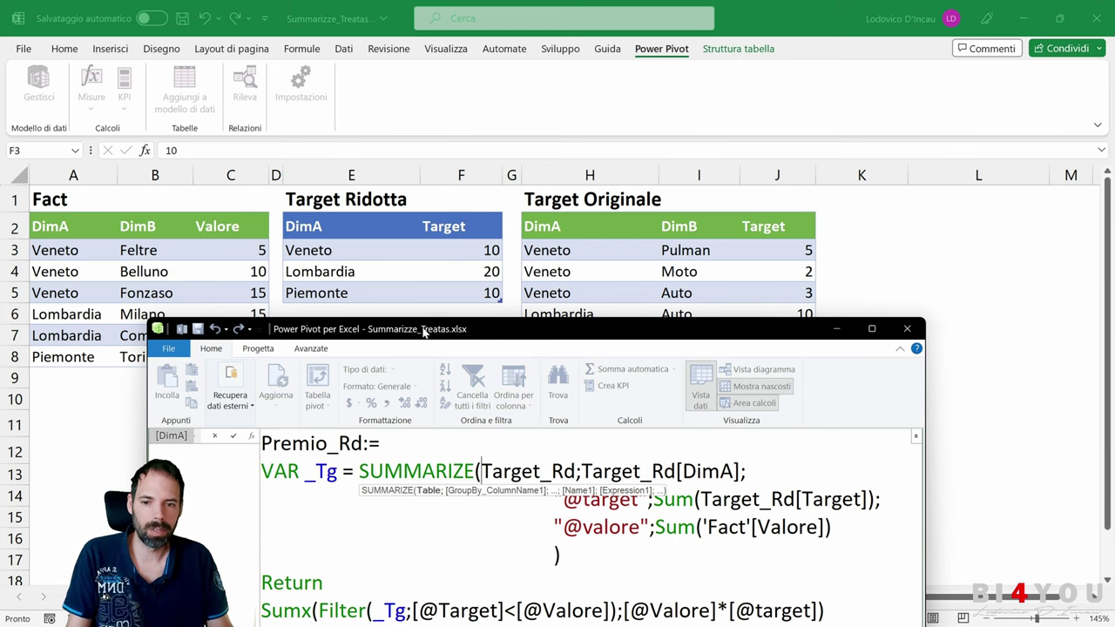
drag(424, 332, 429, 194)
click(587, 333)
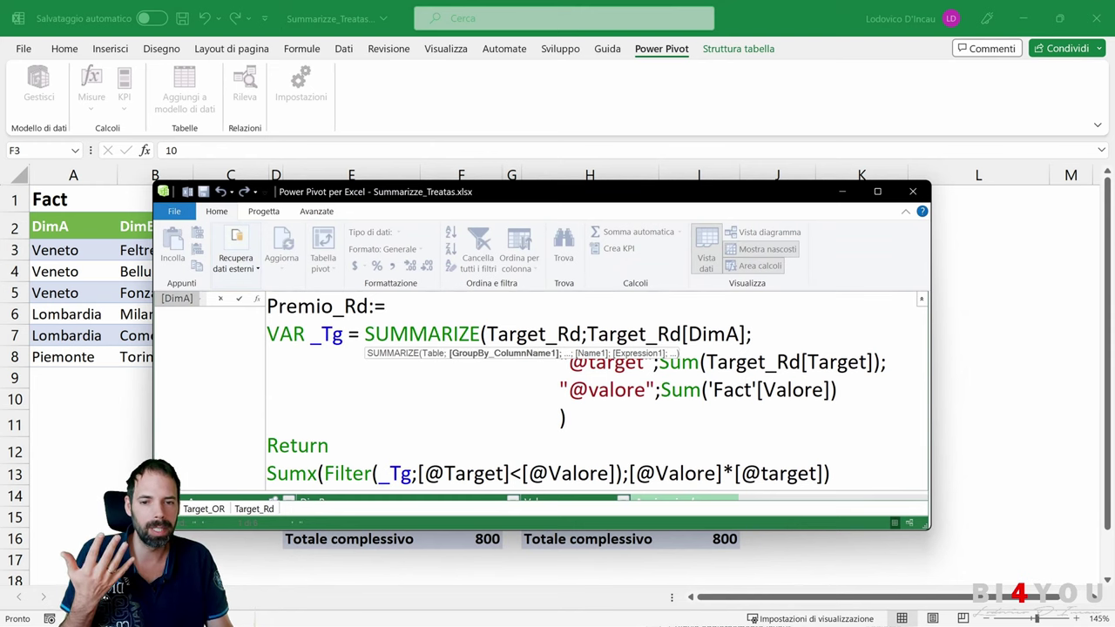
drag(587, 334, 745, 334)
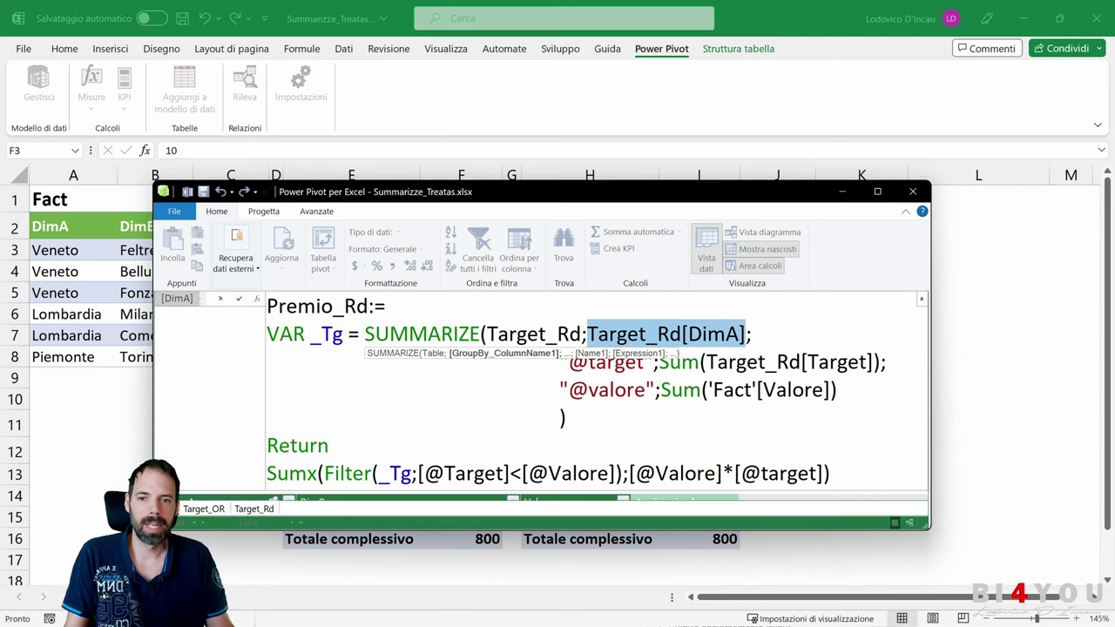
drag(496, 204, 485, 311)
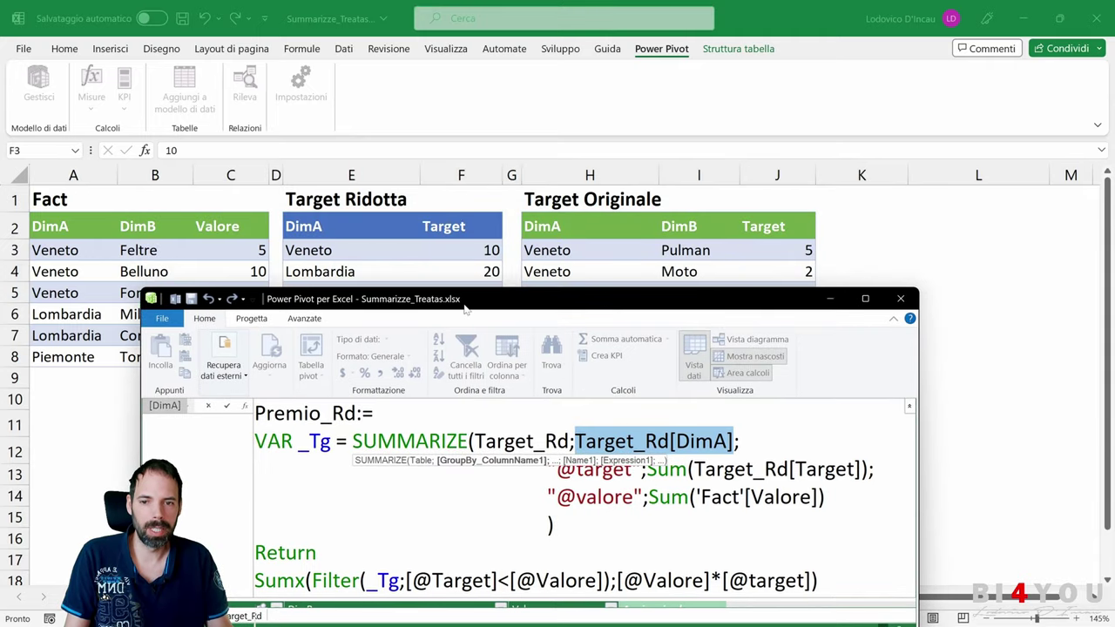
drag(466, 307, 392, 311)
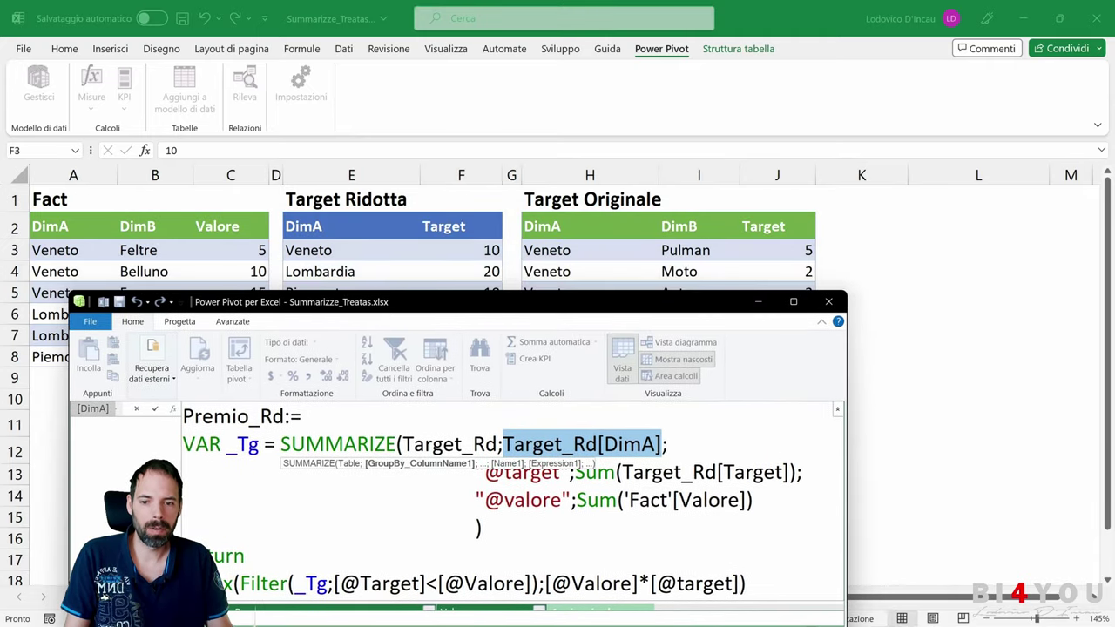
key(Down)
key(Right)
key(Right)
key(Right)
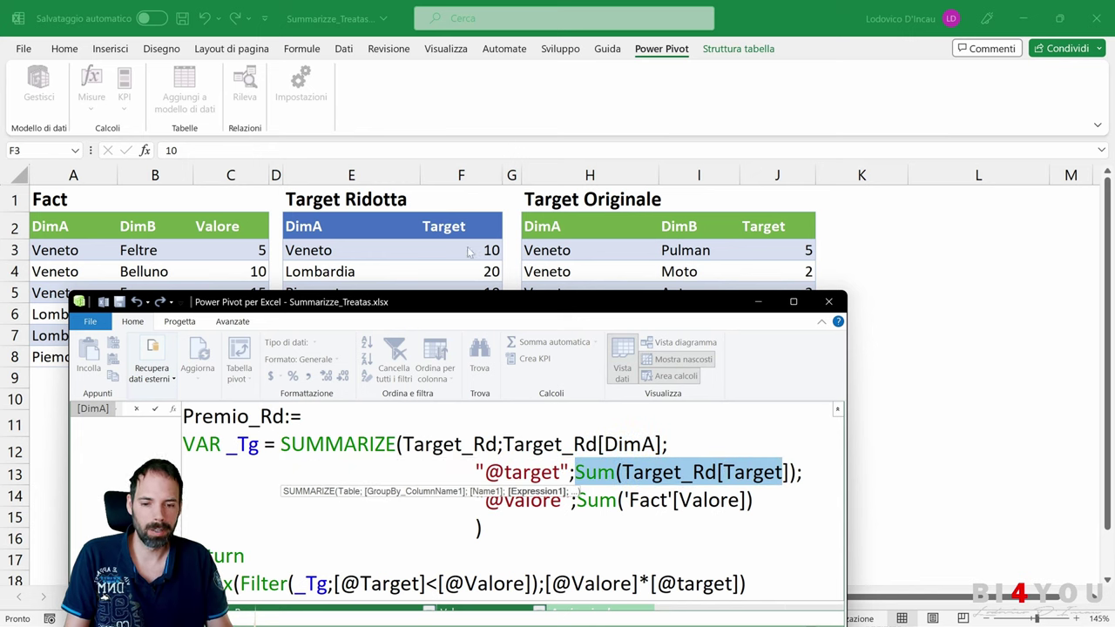
key(Down)
key(Left)
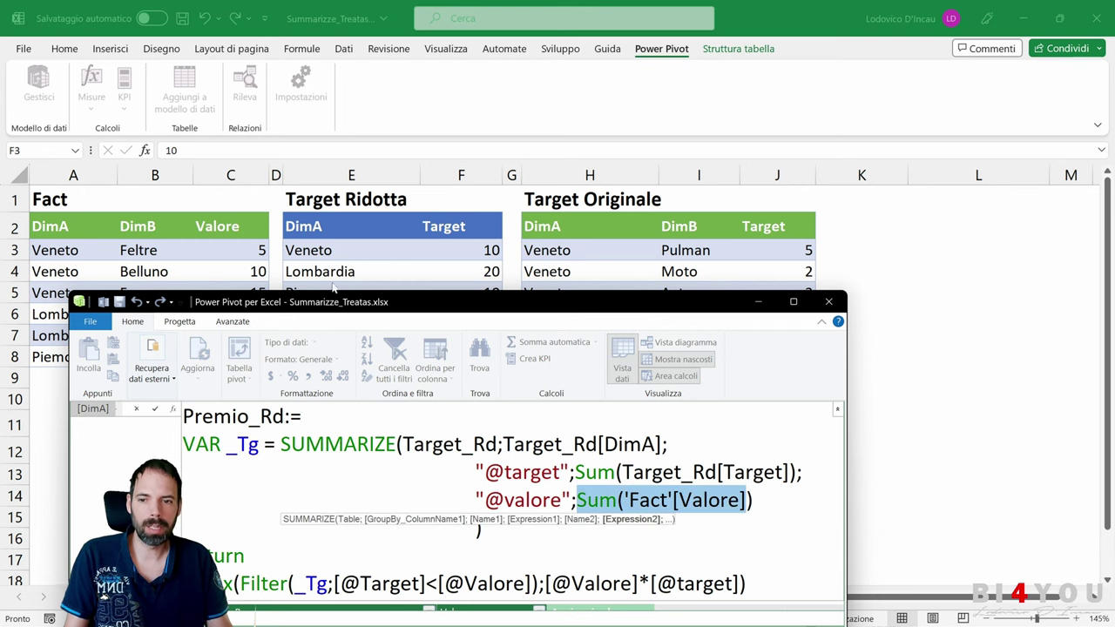
drag(341, 310, 347, 347)
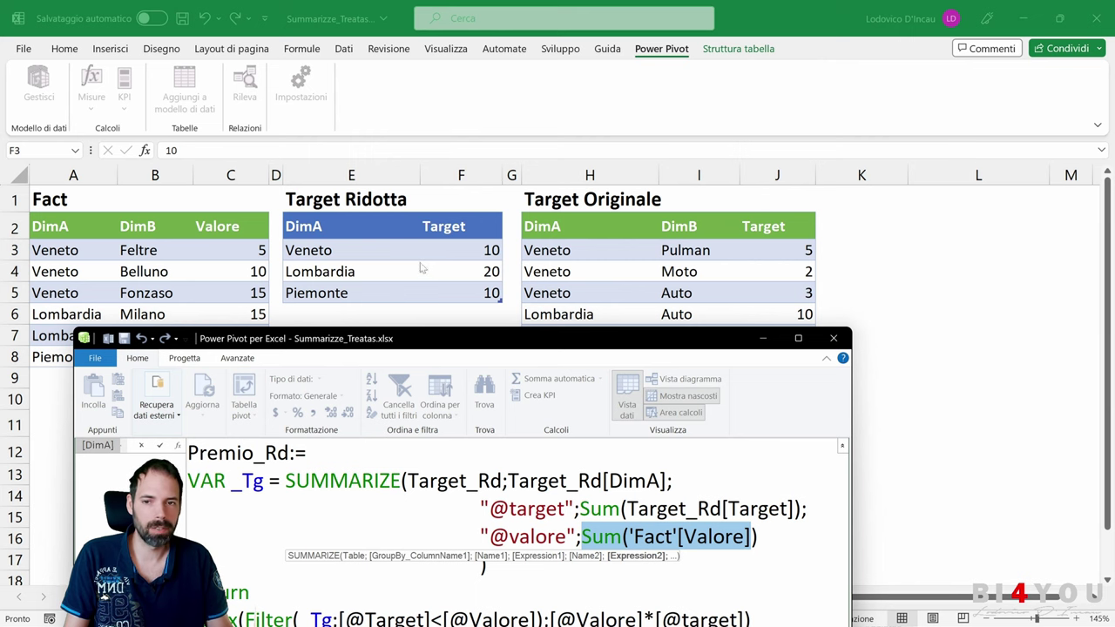
drag(443, 344, 452, 156)
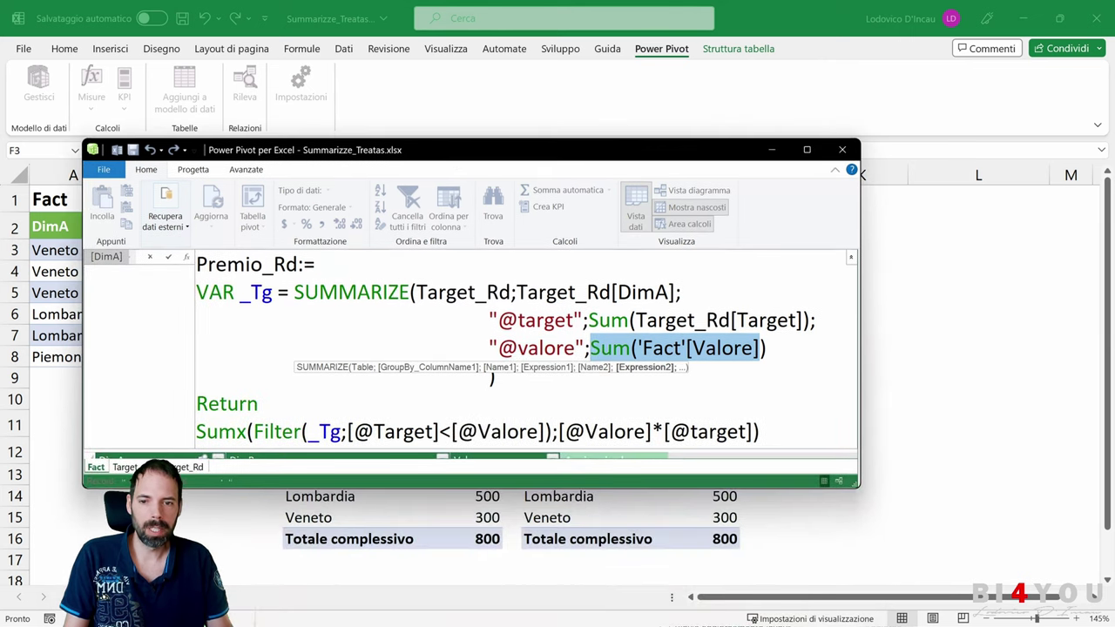
click(515, 291)
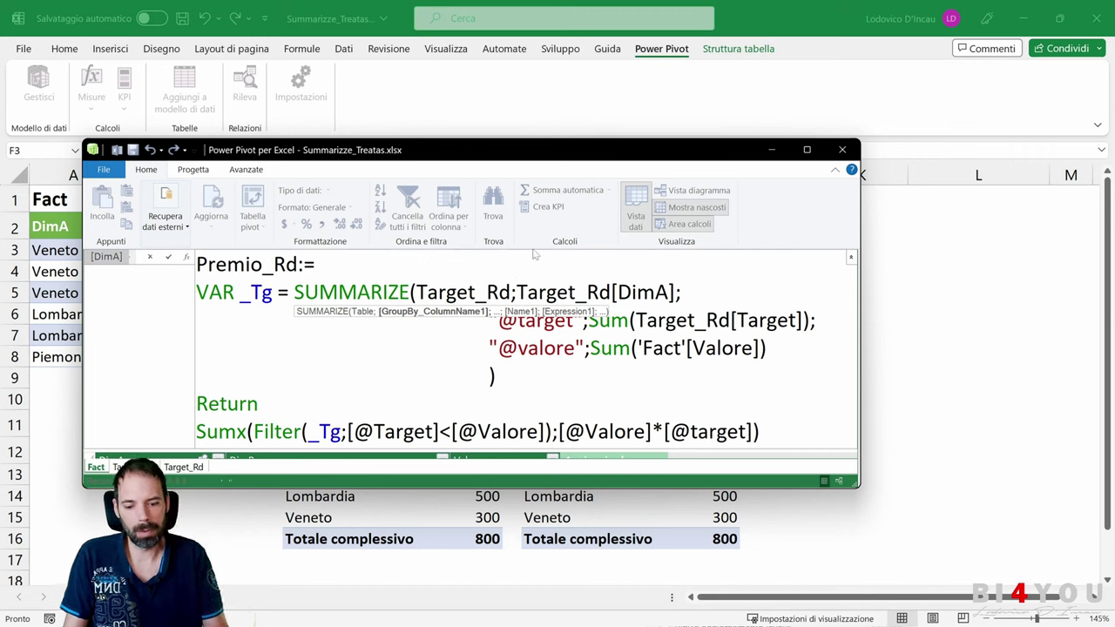
key(ctrl+space)
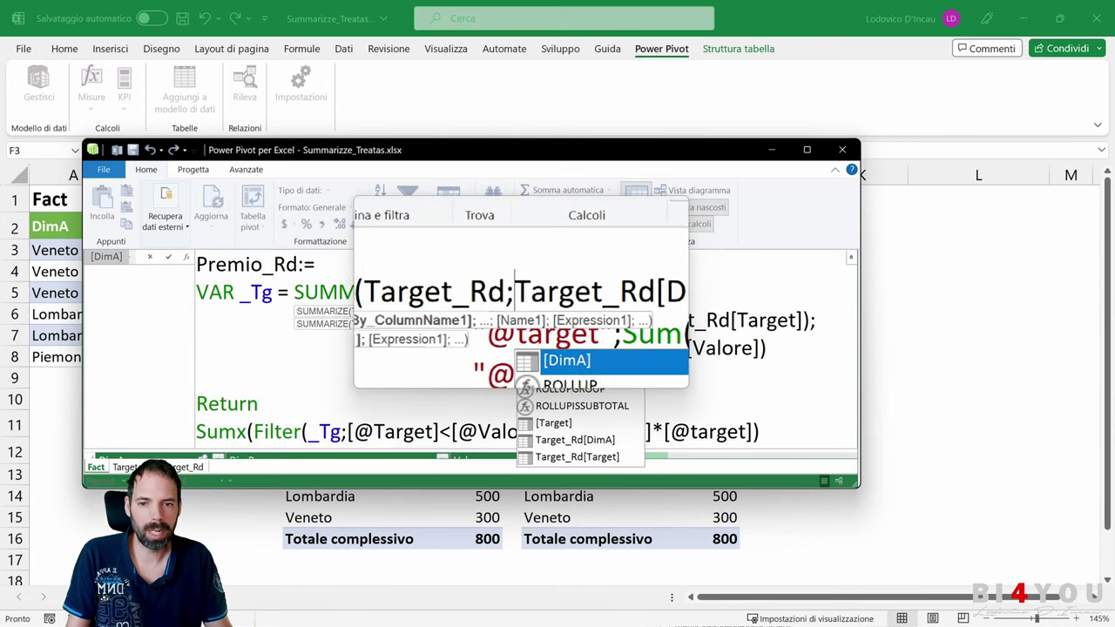
drag(523, 293, 676, 293)
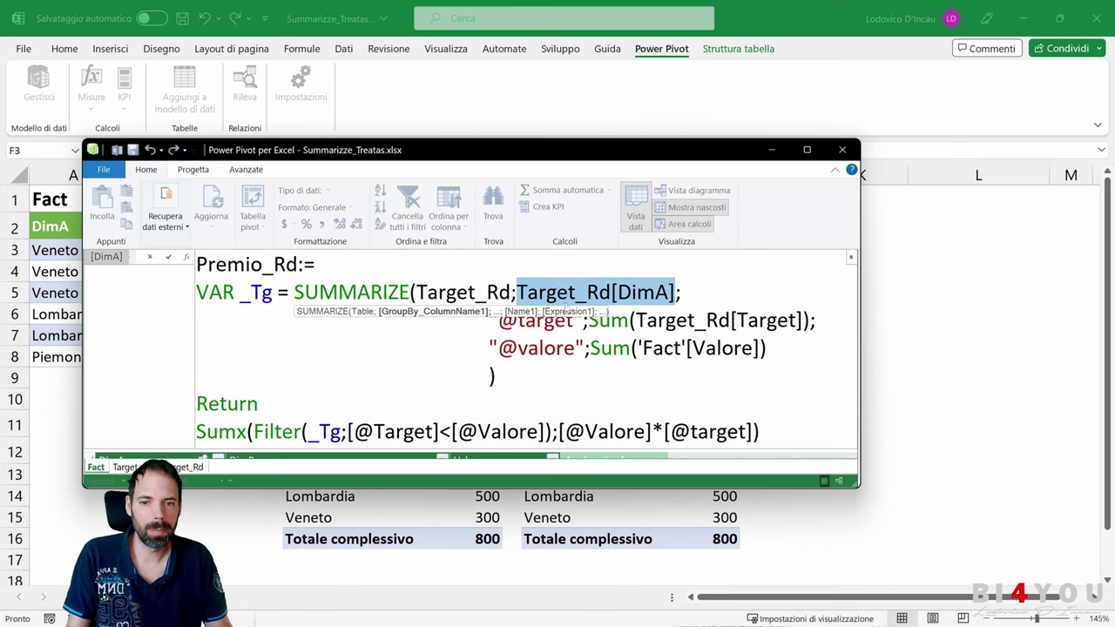
key(End)
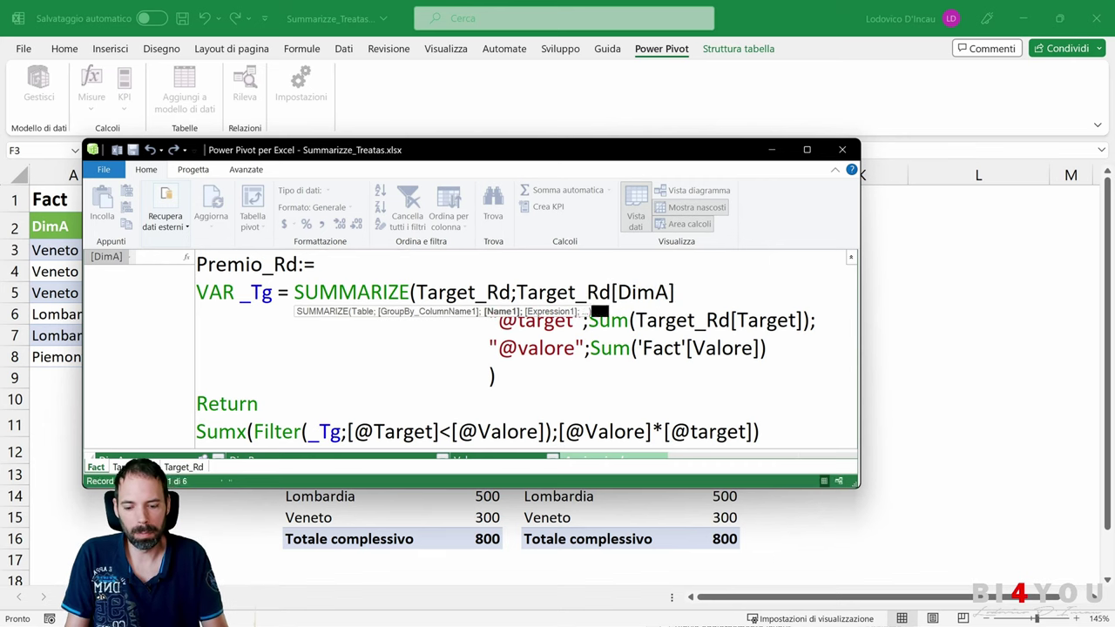
key(ctrl+space)
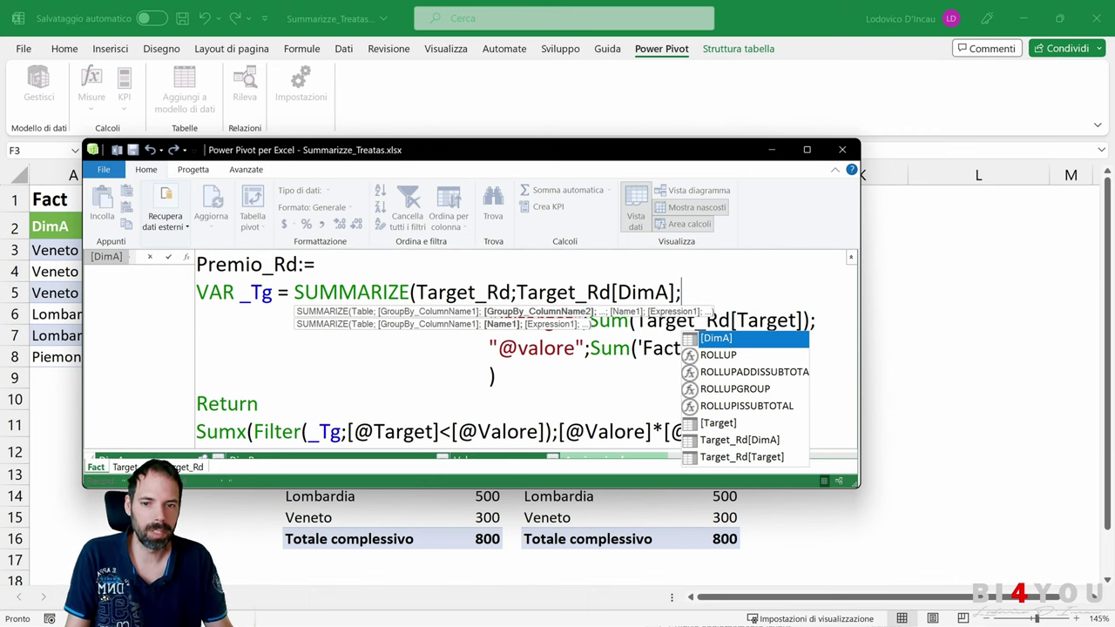
key(Escape)
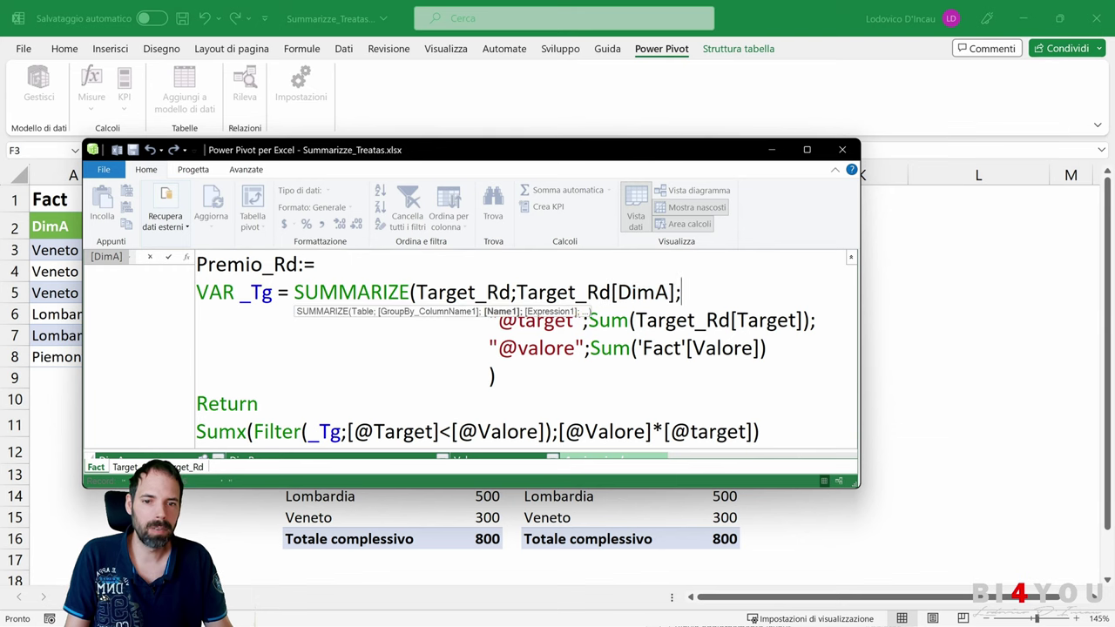
drag(676, 293, 526, 293)
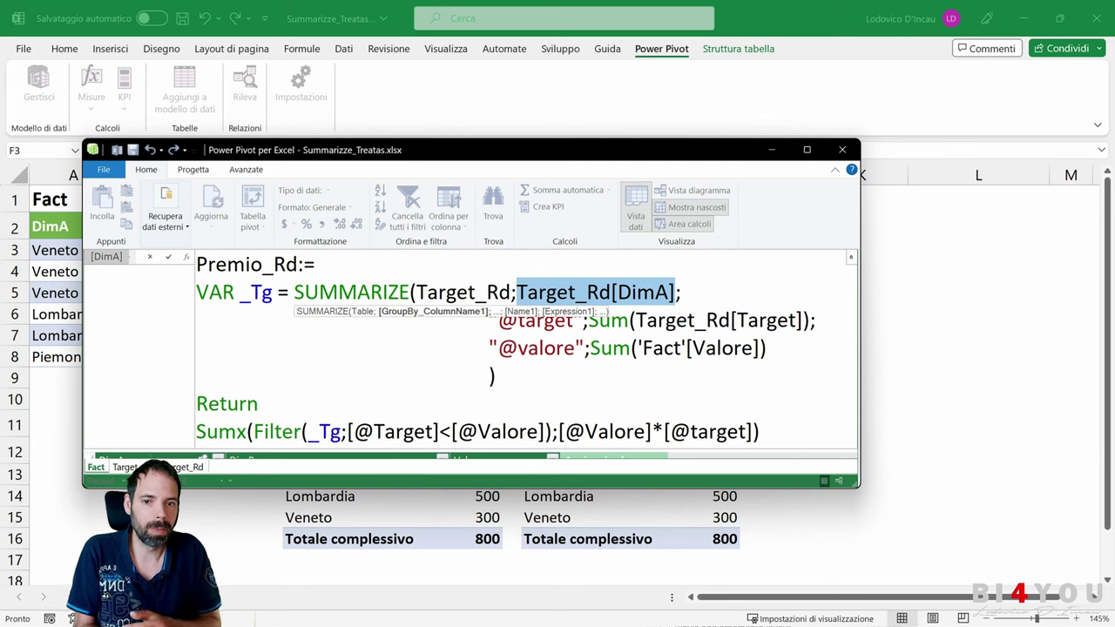
click(681, 293)
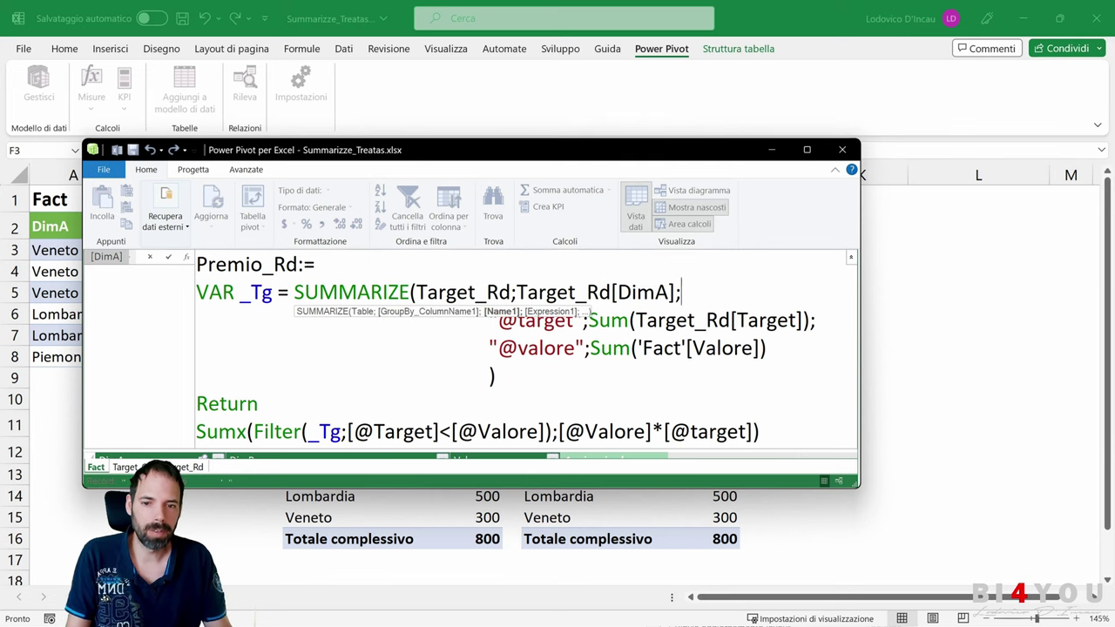
key(BackSpace)
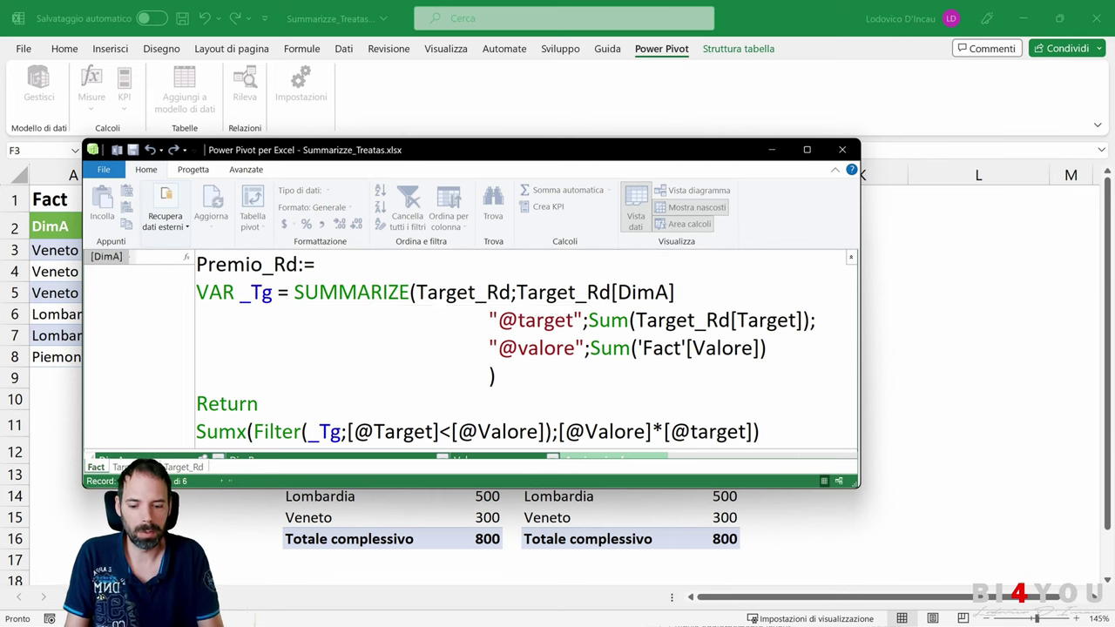
text(;)
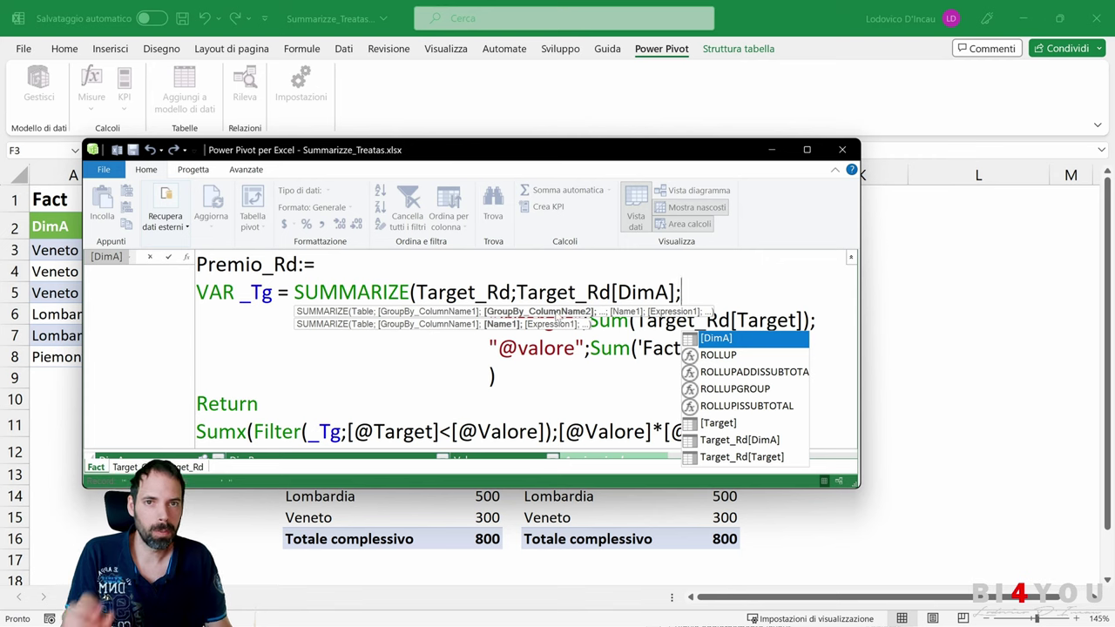
key(Escape)
click(499, 320)
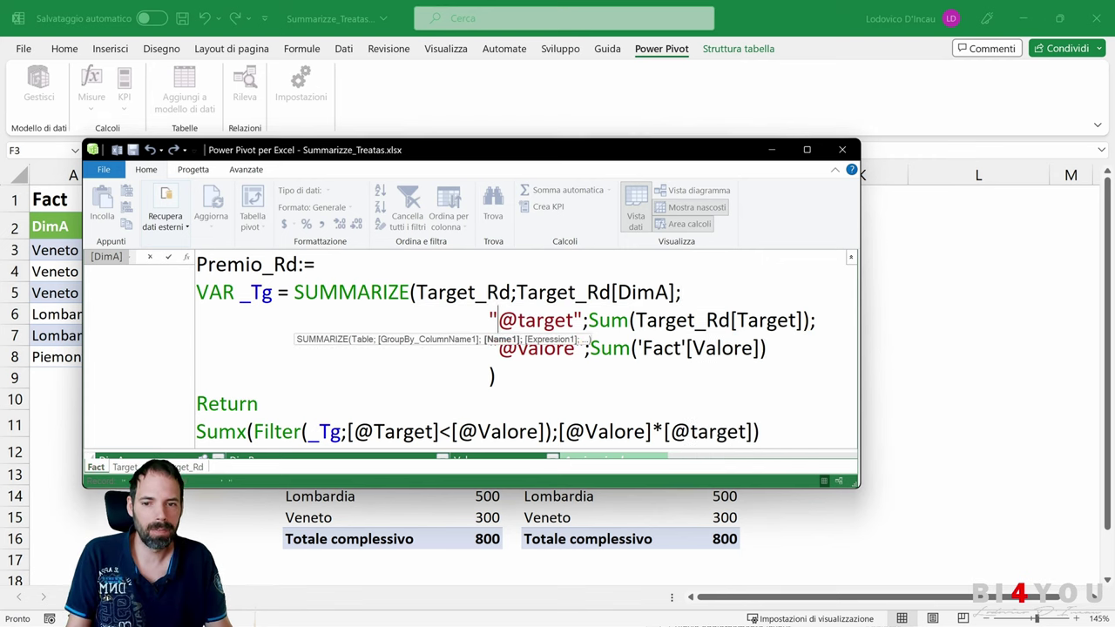
drag(568, 320, 498, 320)
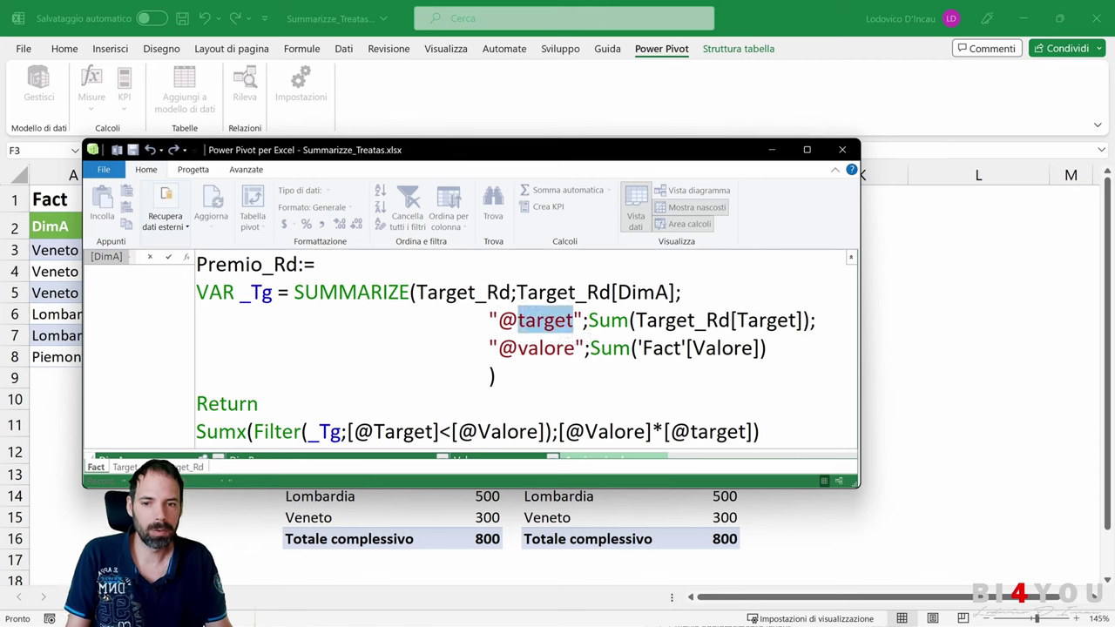
drag(582, 320, 498, 320)
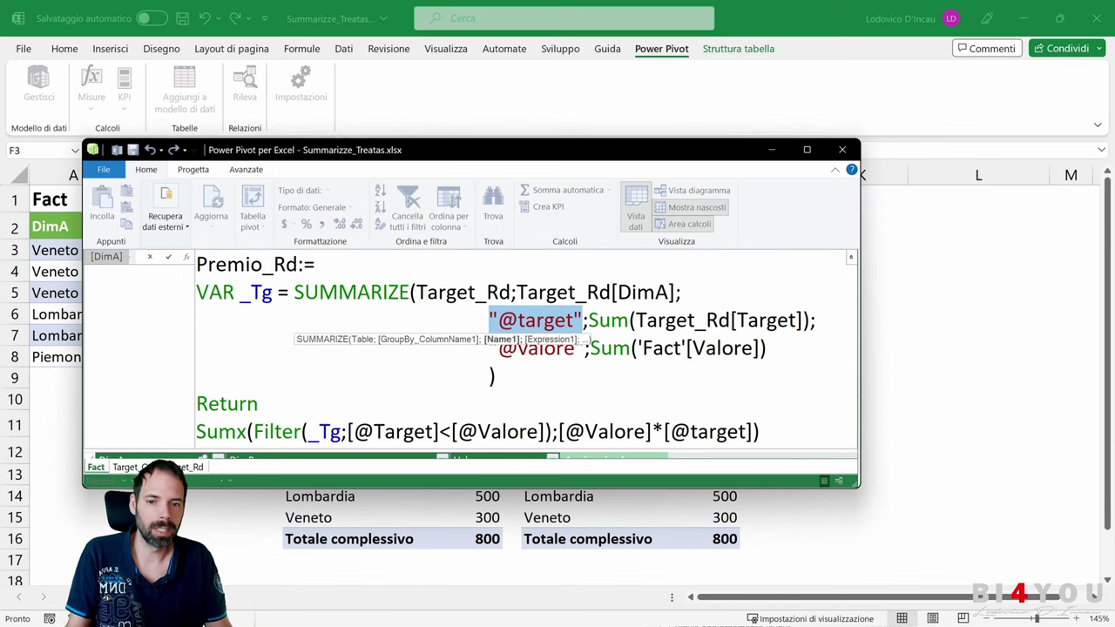
click(575, 320)
drag(676, 292, 516, 292)
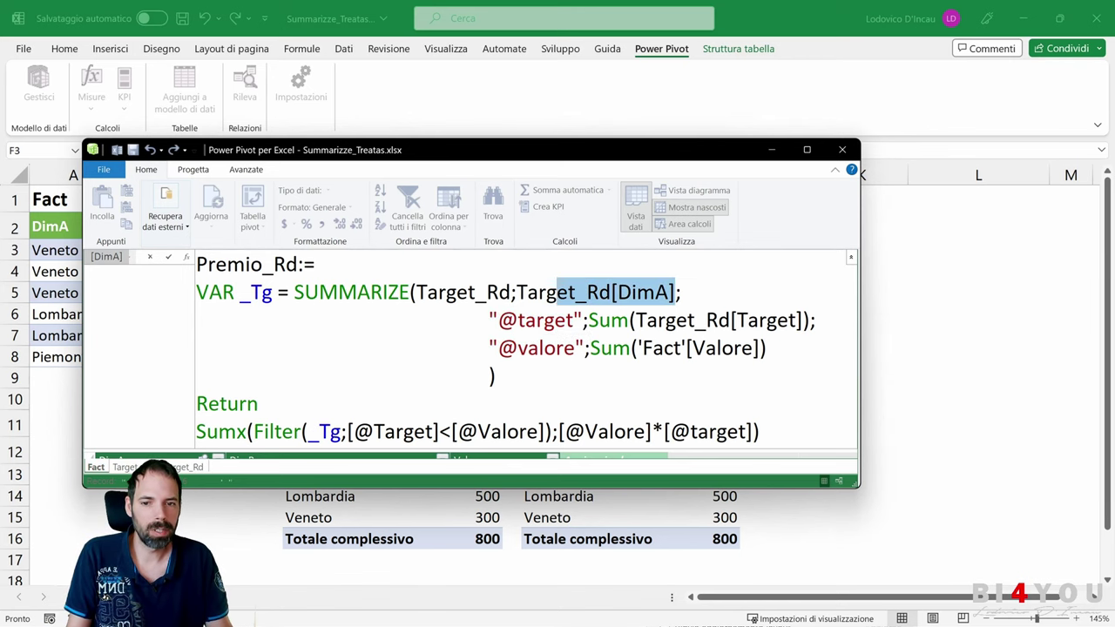
click(519, 347)
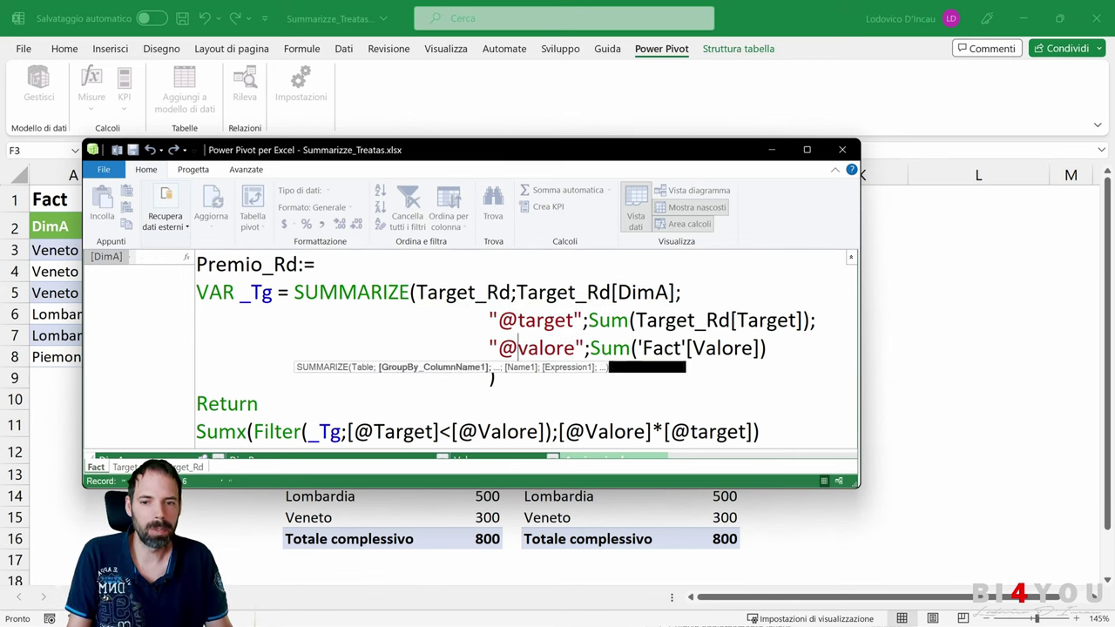
drag(489, 319, 558, 320)
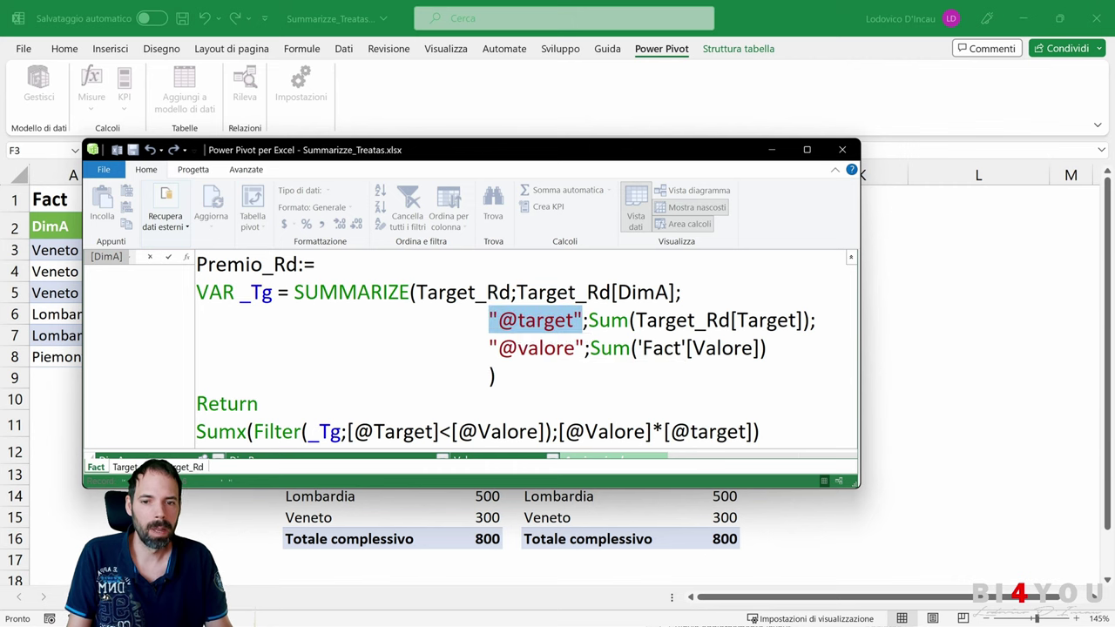
Step: Highlight the Sum(Target_Rd[Target]) expression and its Target_Rd[Target] column reference
click(588, 320)
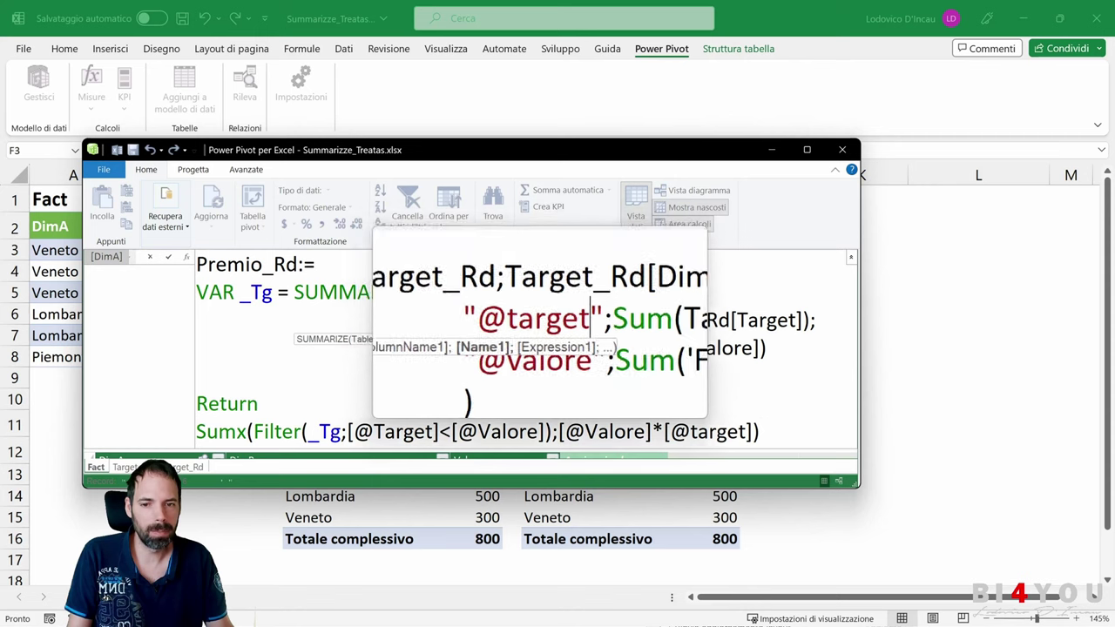
click(589, 323)
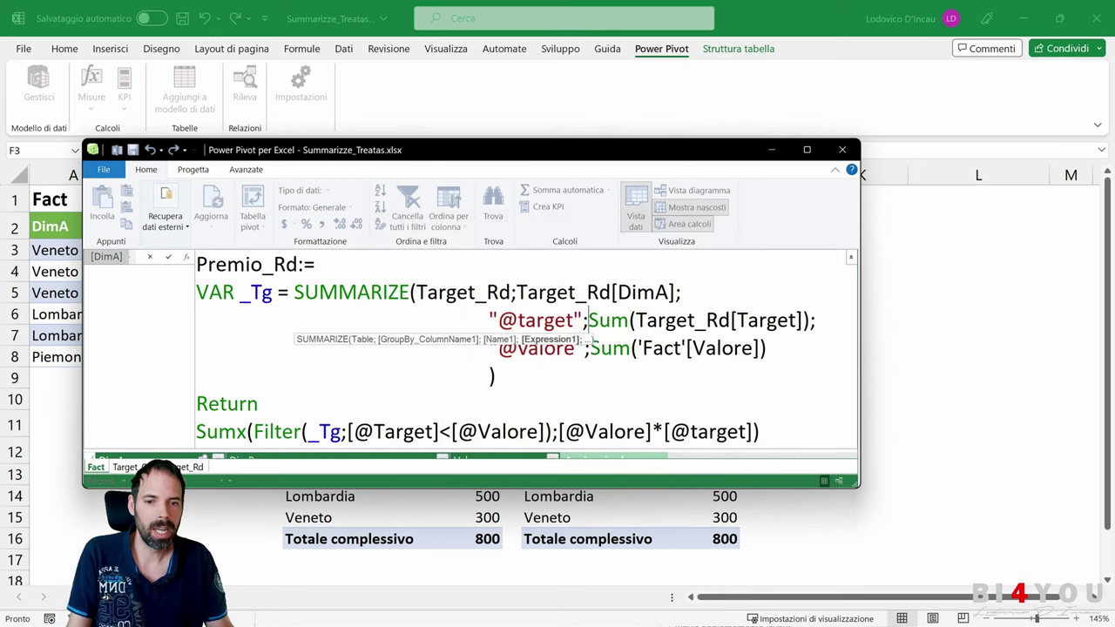
key(shift+Right)
key(shift+Right)
key(shift+Right)
key(shift+Right)
key(shift+Right)
key(shift+Right)
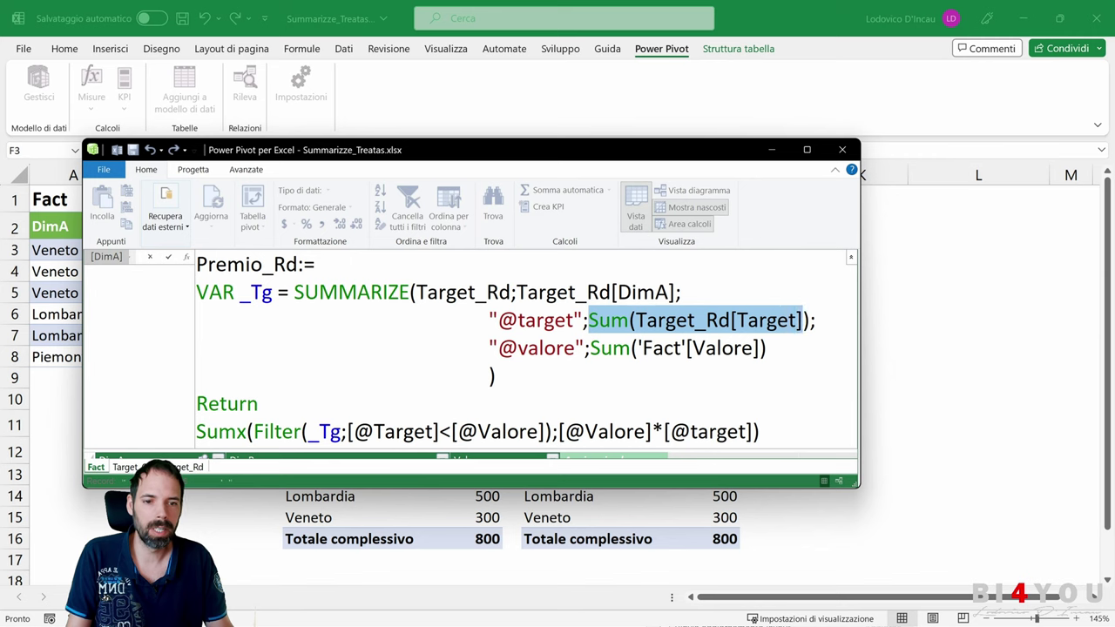
click(608, 320)
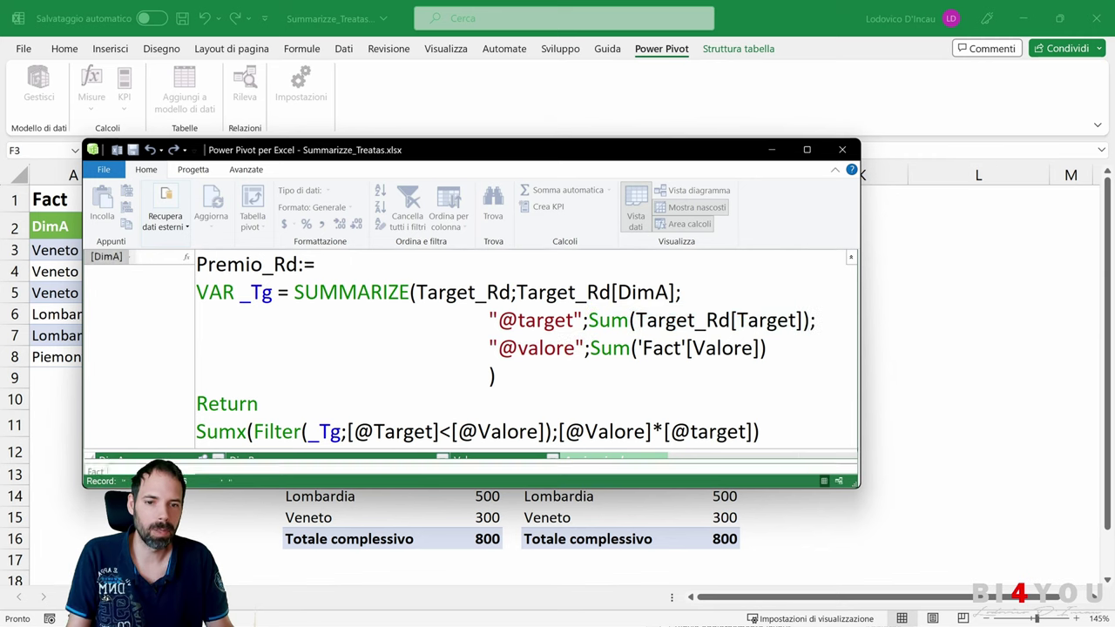
drag(636, 321, 800, 320)
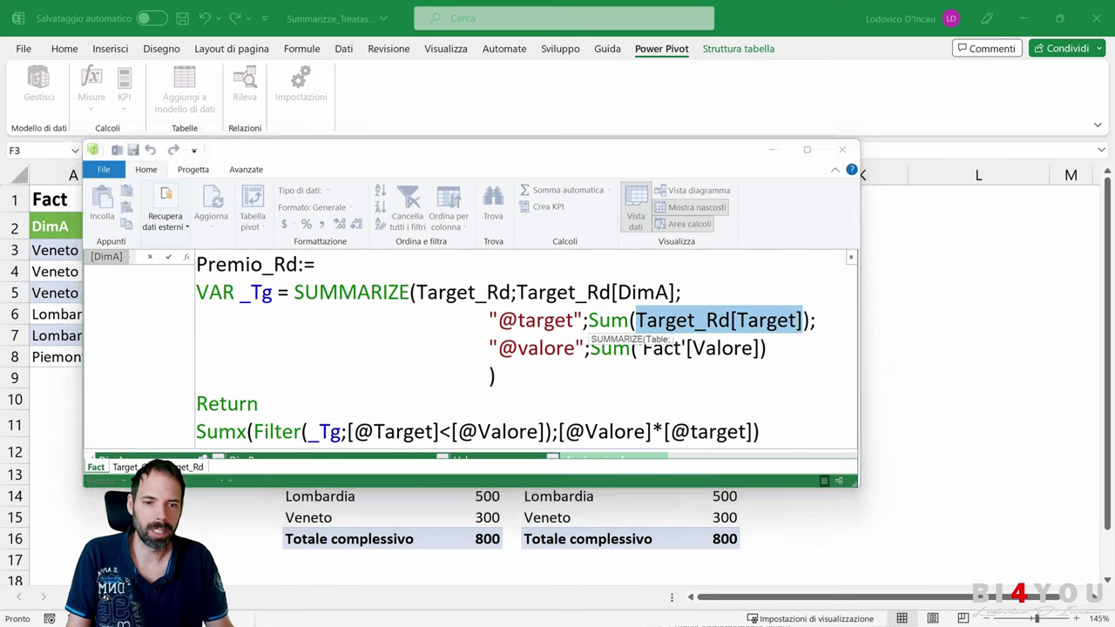
click(817, 320)
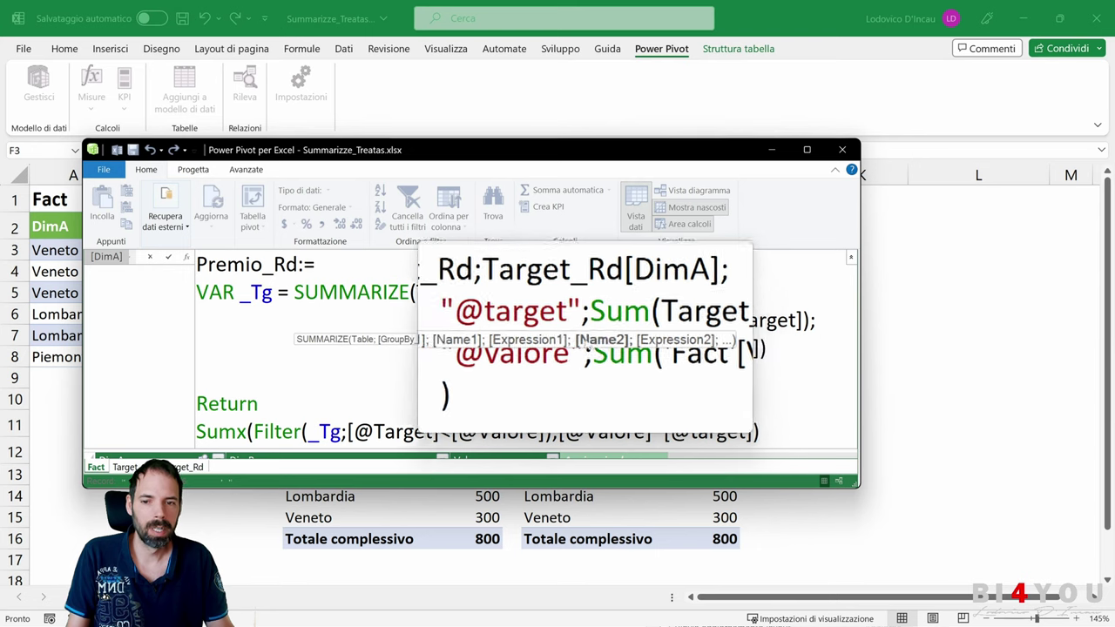
click(542, 349)
double_click(536, 348)
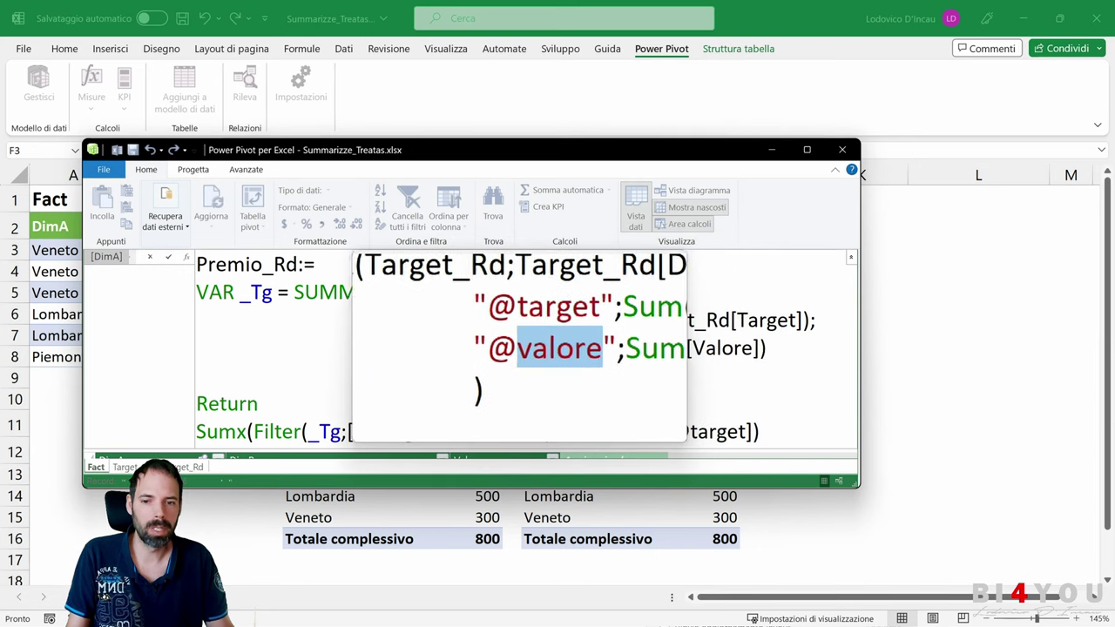
drag(778, 349, 652, 349)
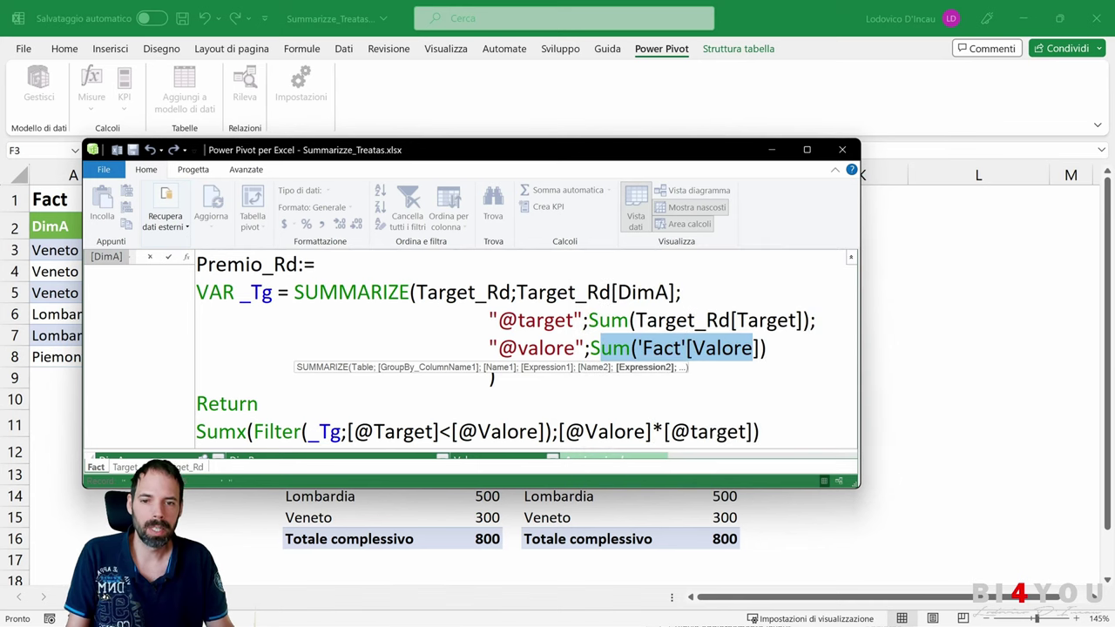
key(alt+F4)
Step: Copy the Target Ridotta table E2:F5 onto a new sheet and add a Valore heading in C1
drag(358, 232, 453, 293)
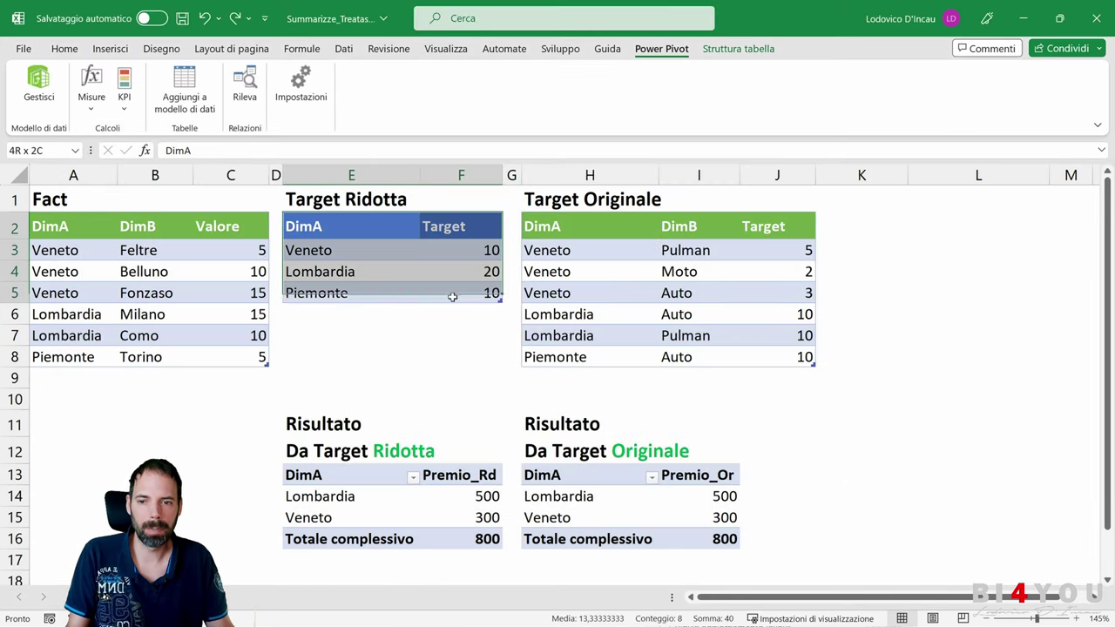
key(ctrl+c)
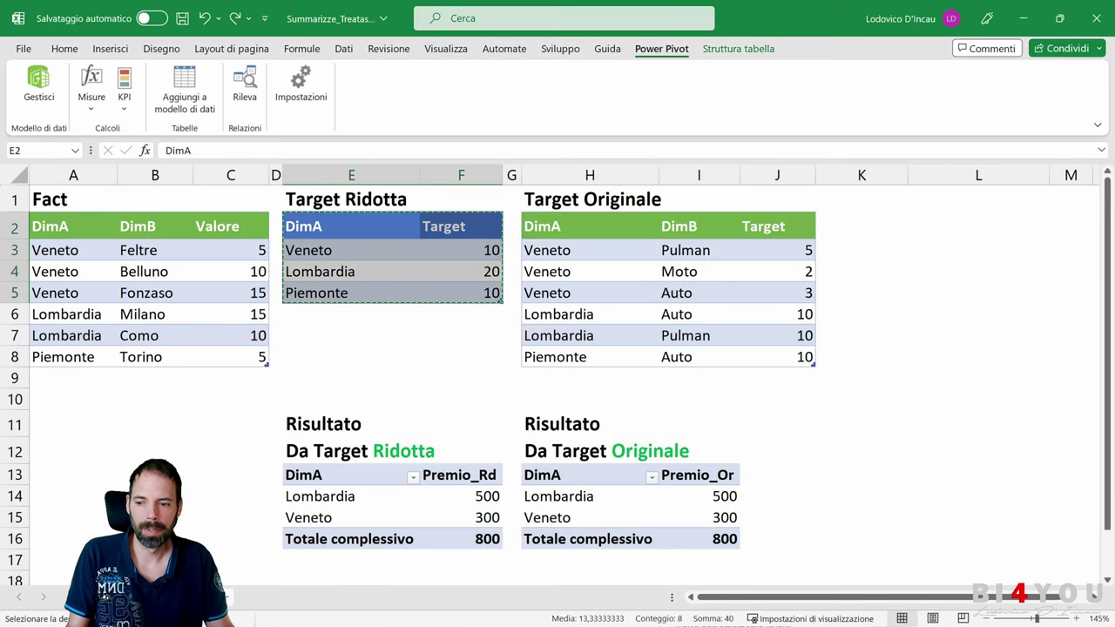
key(shift+F11)
key(ctrl+v)
scroll(149, 293, up, 5)
scroll(368, 216, up, 3)
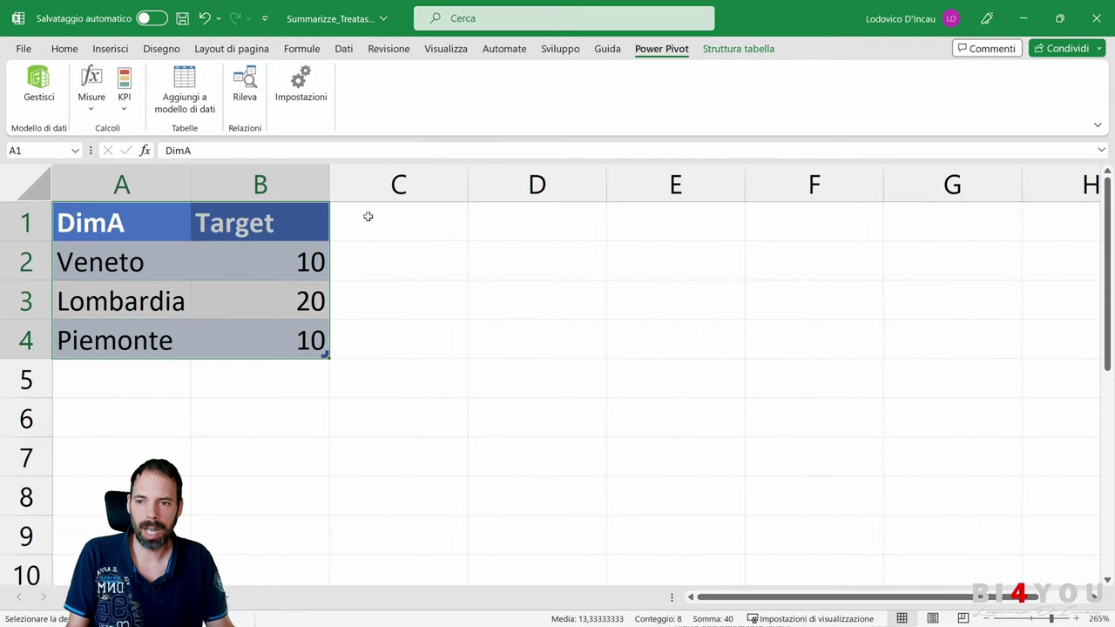
click(367, 216)
text(Valore)
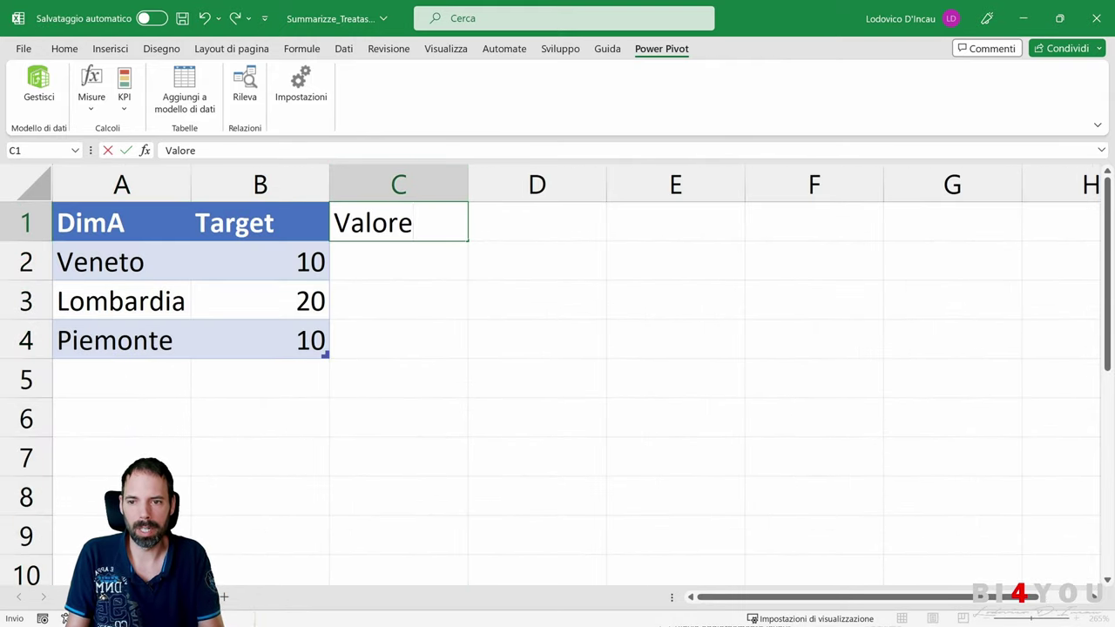
key(Return)
Step: Paste the Fact table's Valore figures into column E and sum the Veneto values to 30
key(ctrl+Page_Down)
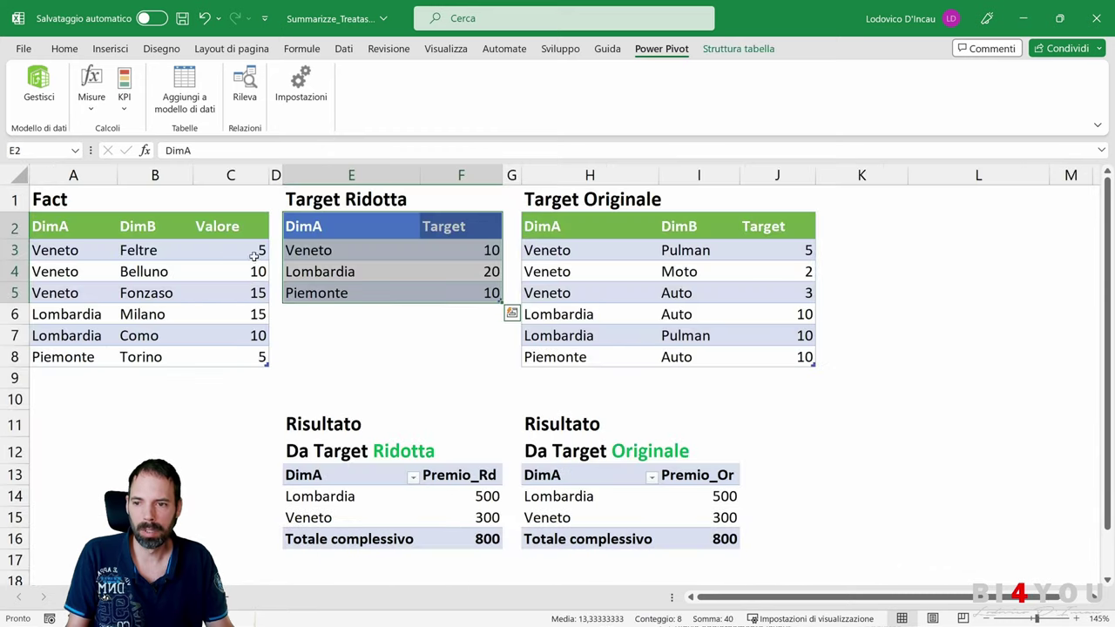
drag(253, 256, 259, 357)
key(ctrl+c)
key(ctrl+Page_Up)
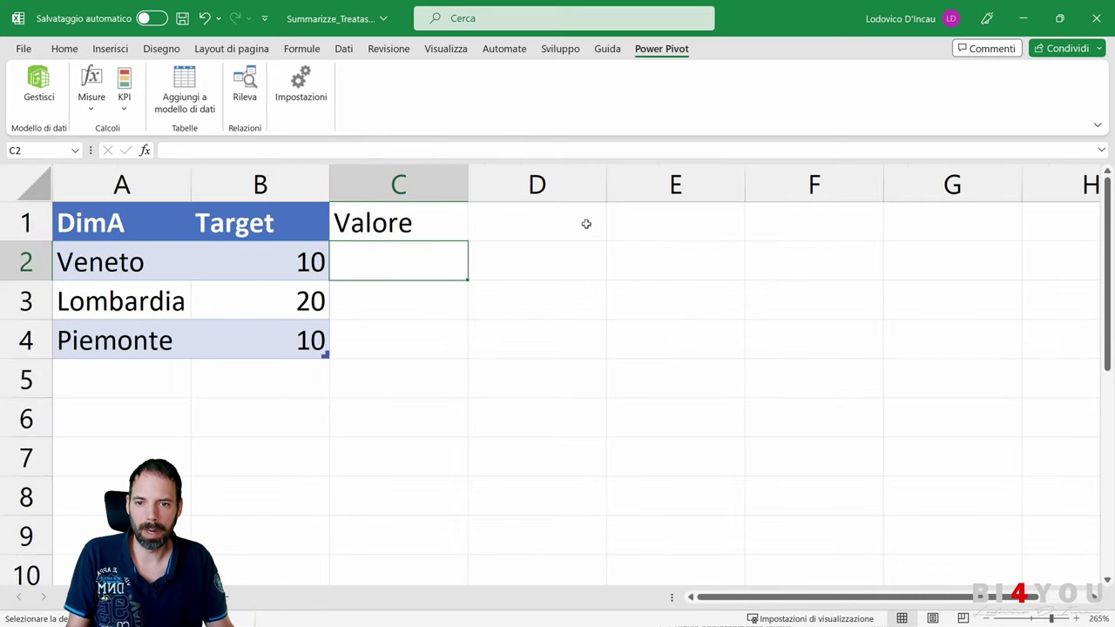
click(649, 234)
key(ctrl+v)
click(398, 266)
click(696, 220)
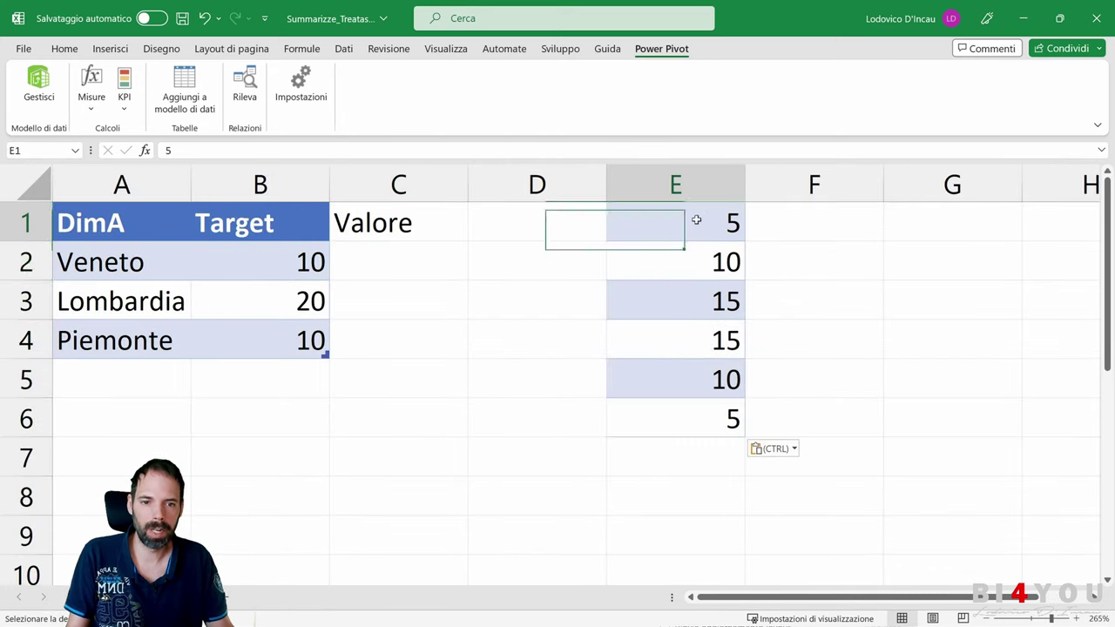
drag(696, 219, 688, 294)
Step: Enter Valore totals 30, 25 and 5 for Veneto, Lombardia and Piemonte
click(402, 276)
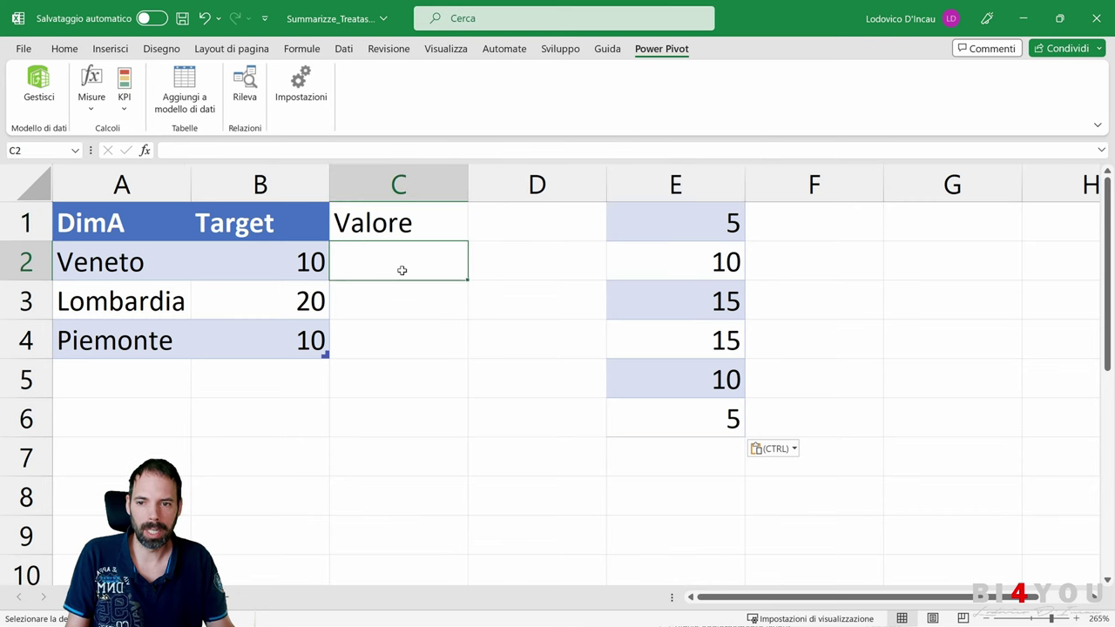
text(30)
key(Return)
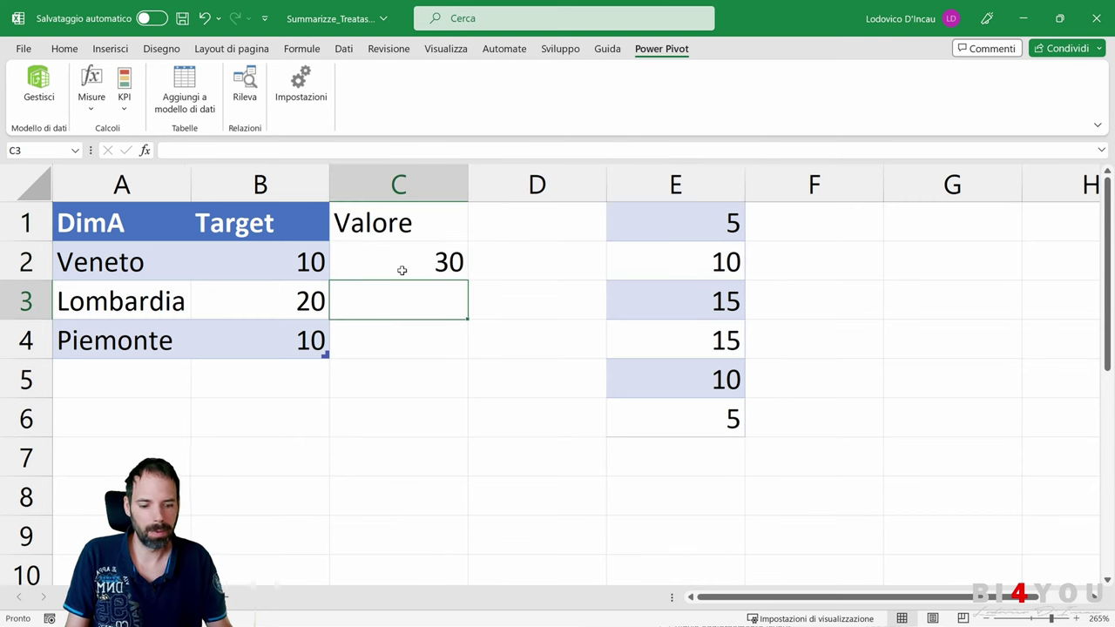
text(25)
key(Return)
text(5)
key(Return)
Step: Delete the helper column E
click(652, 184)
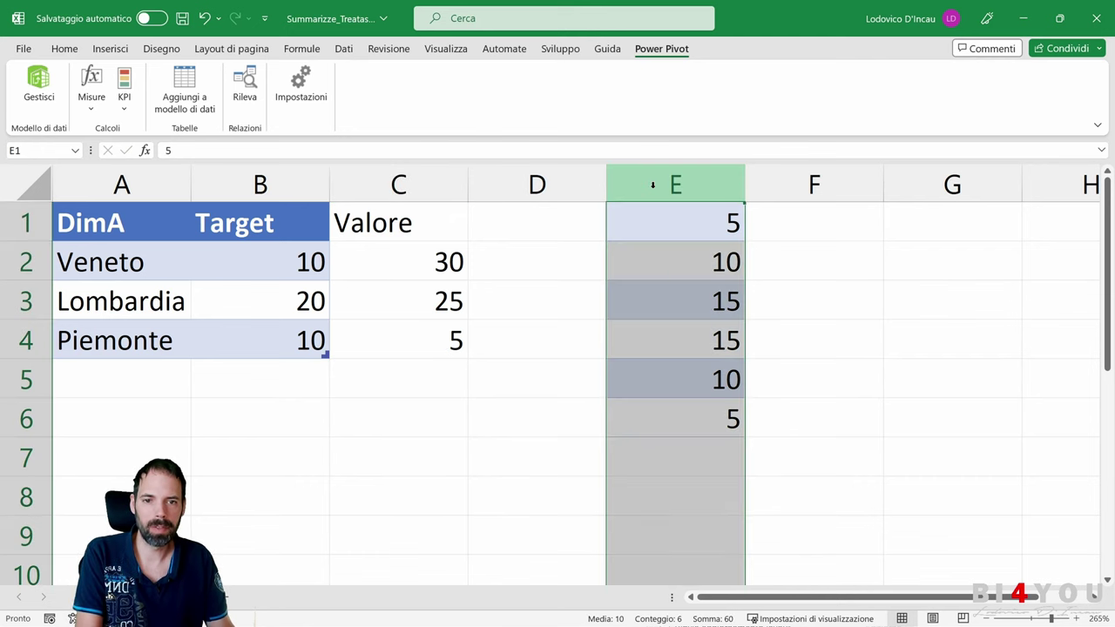
right_click(672, 181)
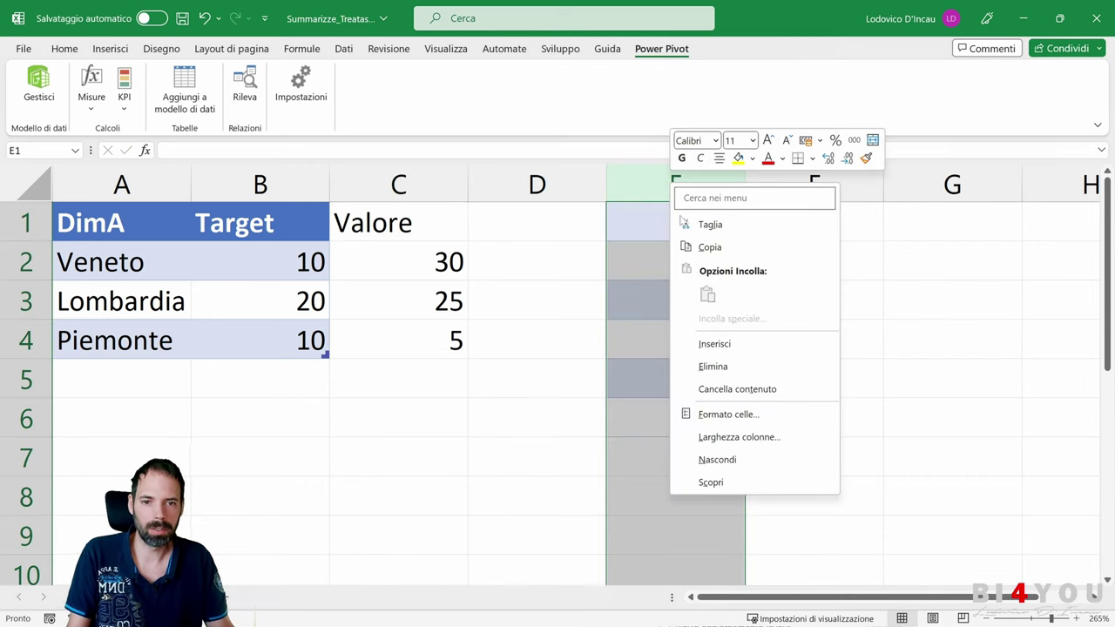
click(712, 366)
Step: Compare targets with values in the new table (Veneto 10 vs 30, Piemonte 5), then return to Power Pivot
drag(129, 223, 395, 347)
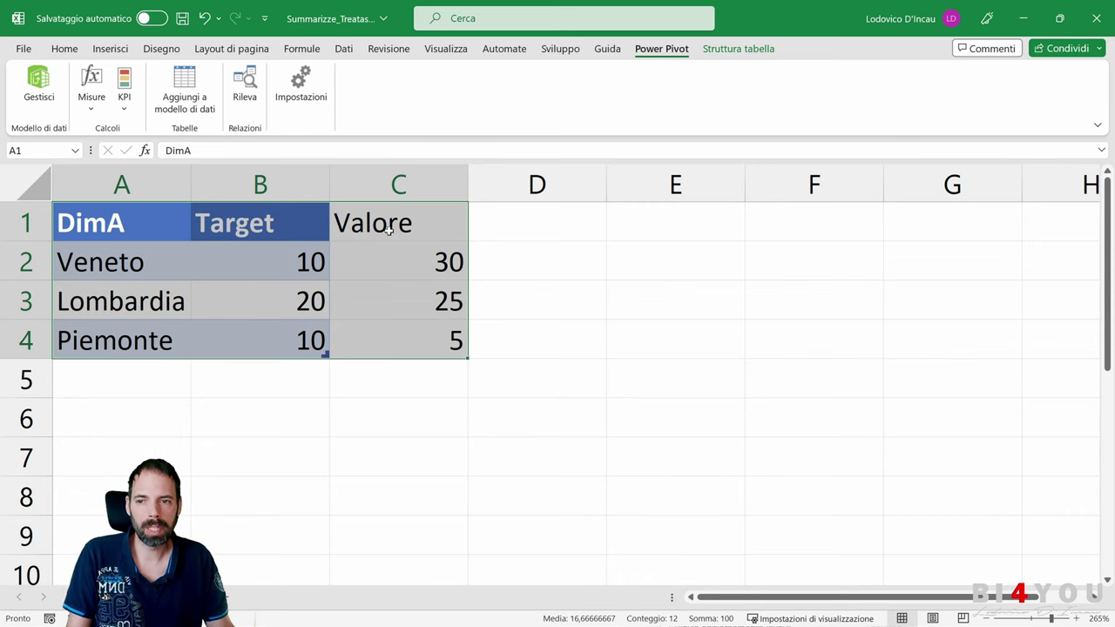
click(280, 265)
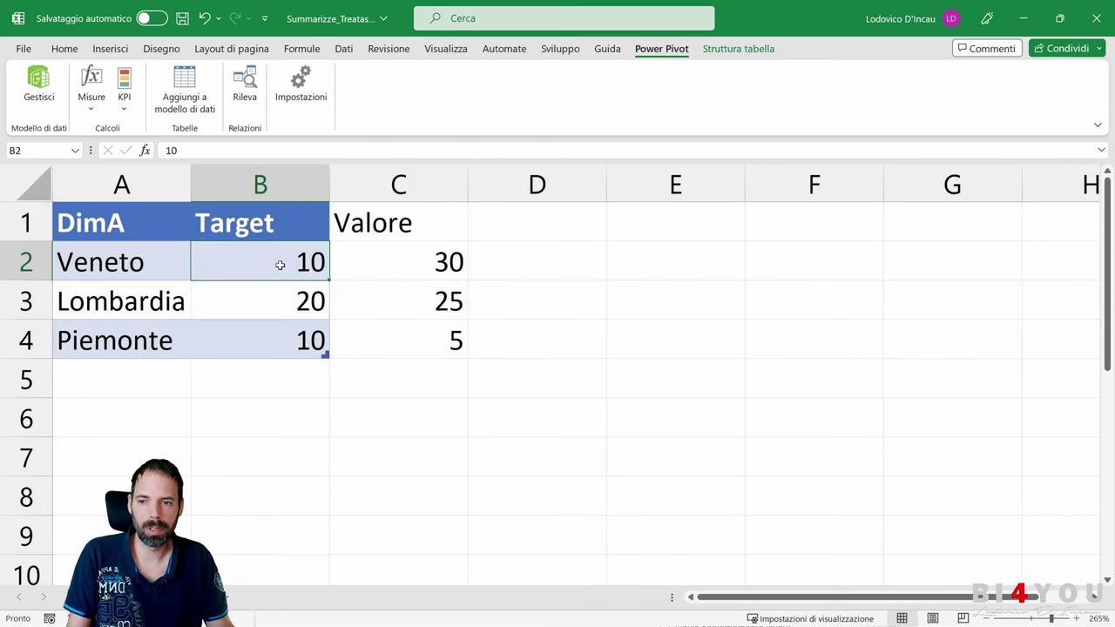
click(441, 257)
click(279, 264)
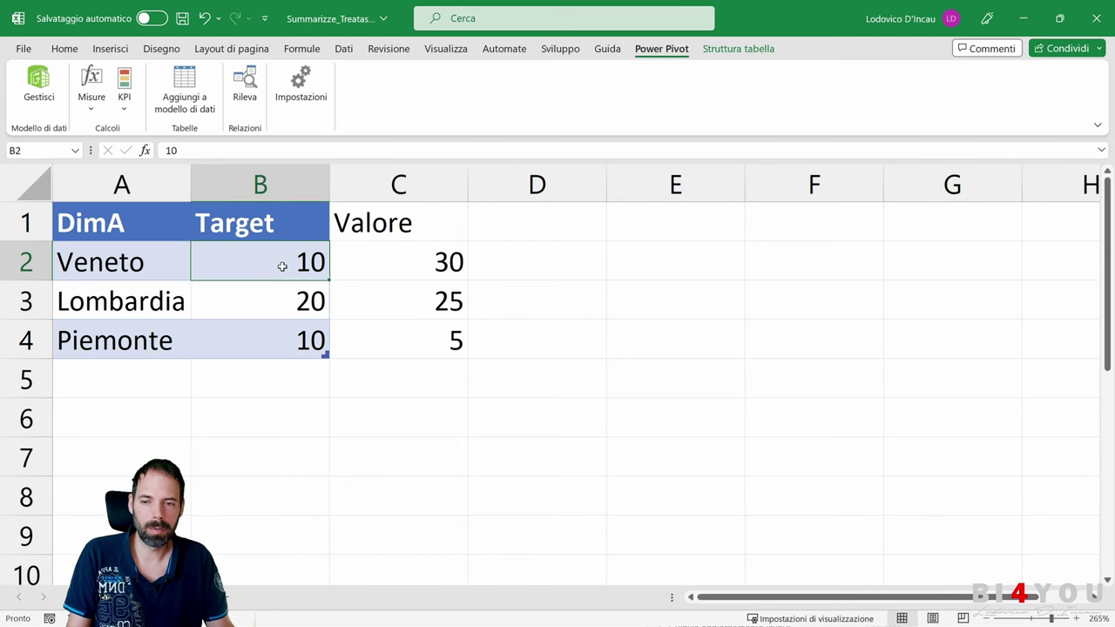
click(422, 343)
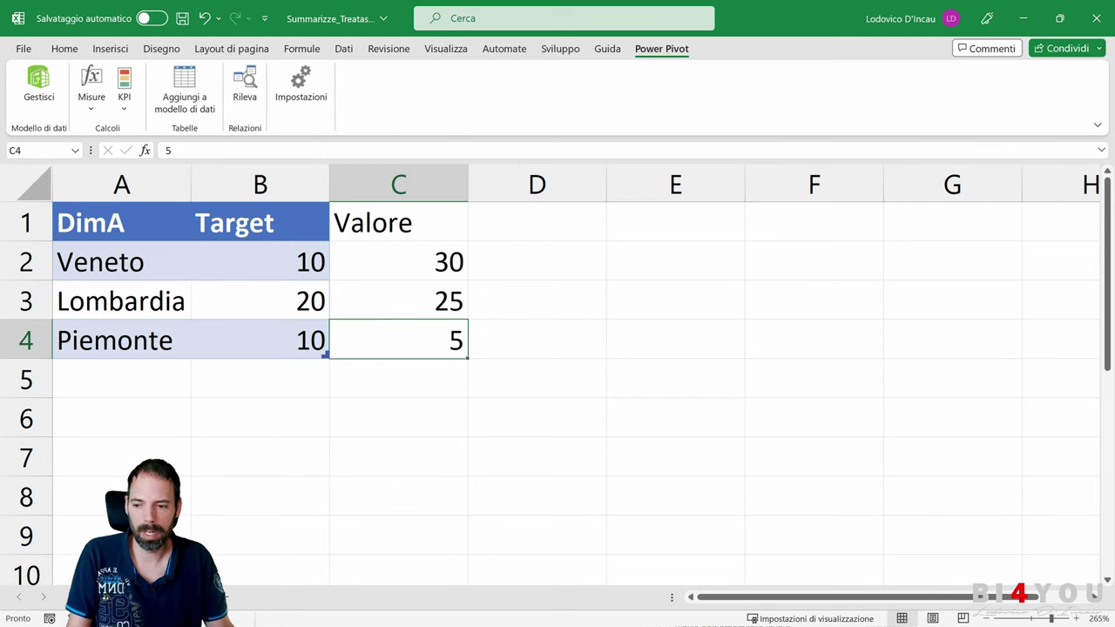
key(alt+Tab)
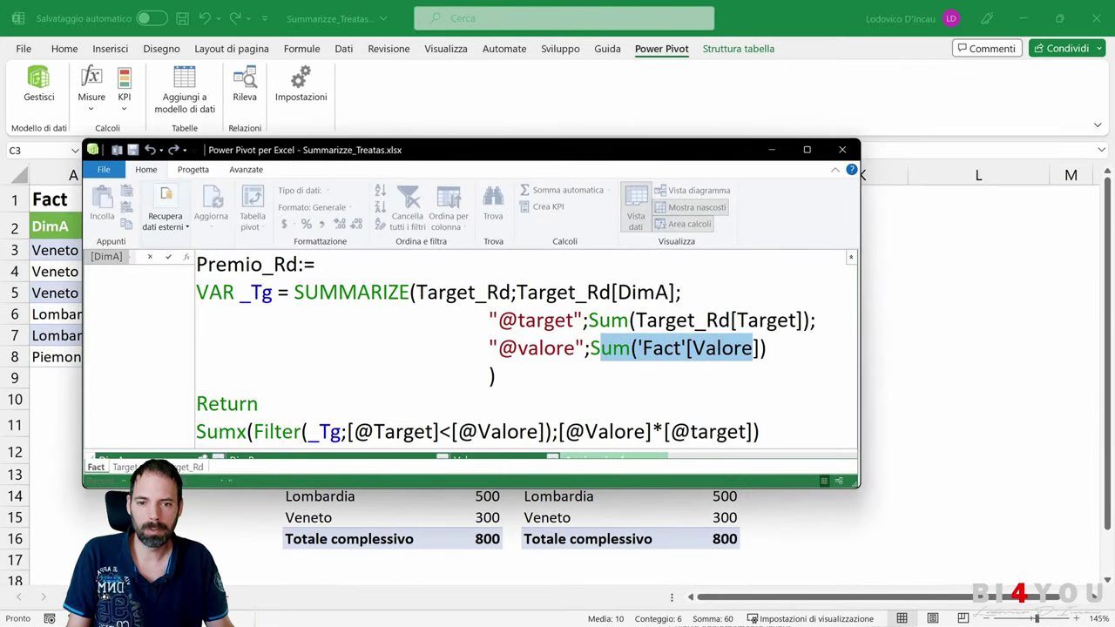
click(495, 375)
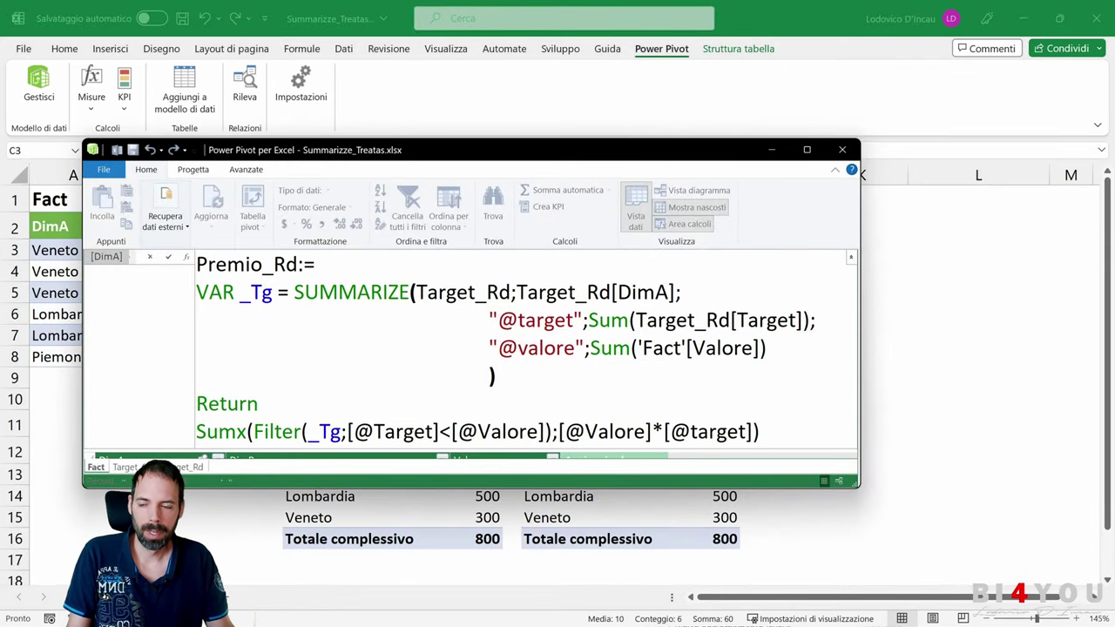
key(shift+Right)
key(shift+Right)
key(shift+Right)
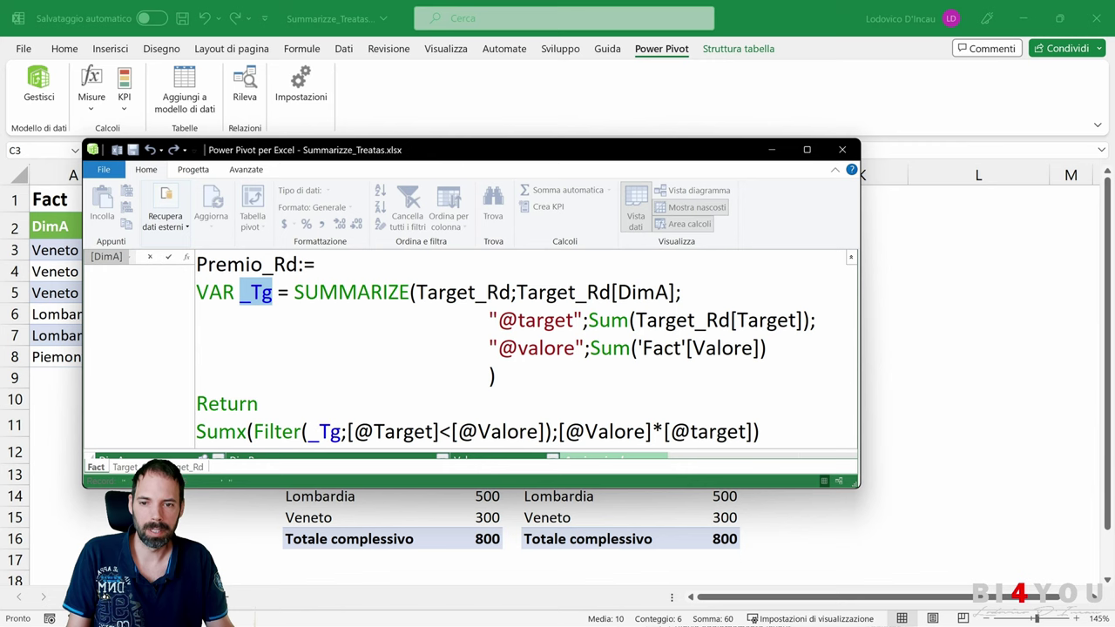
drag(259, 404, 208, 403)
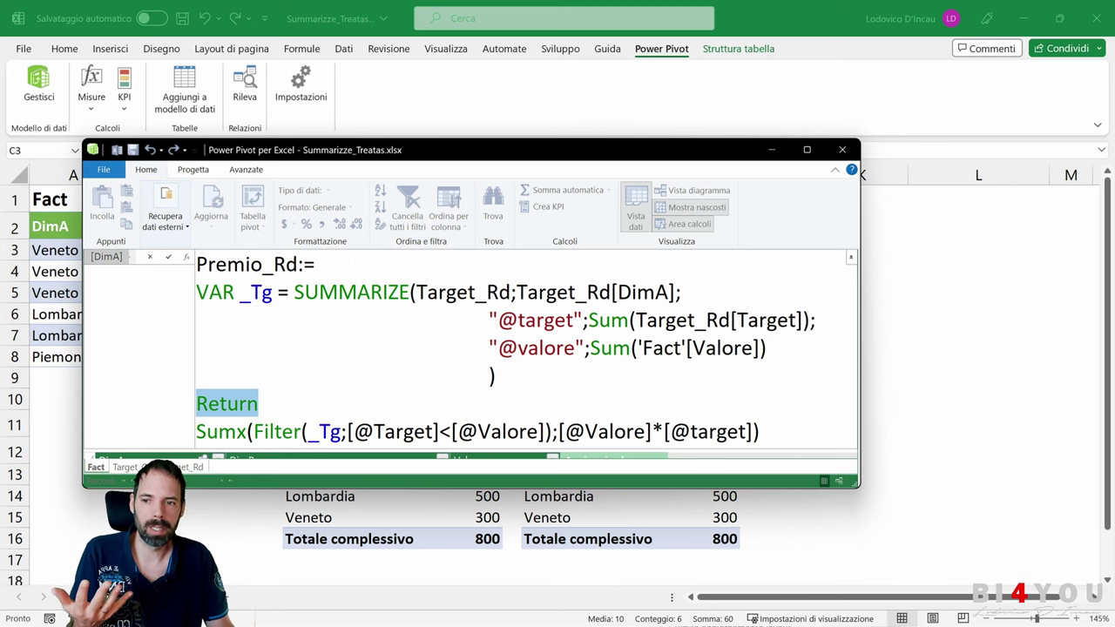
drag(298, 264, 197, 264)
click(270, 376)
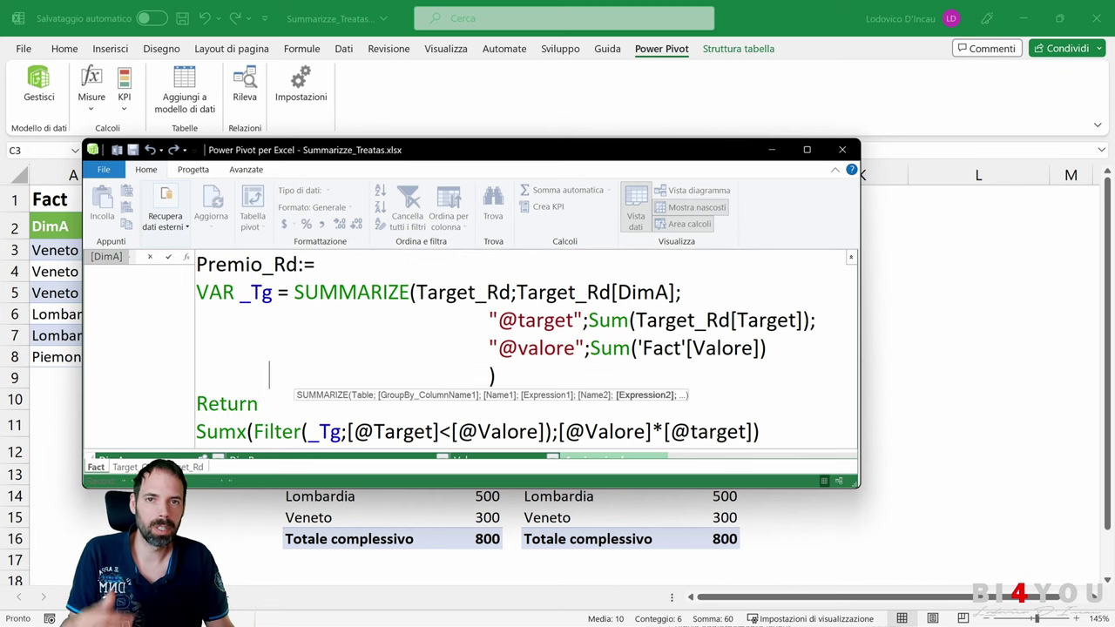
click(258, 403)
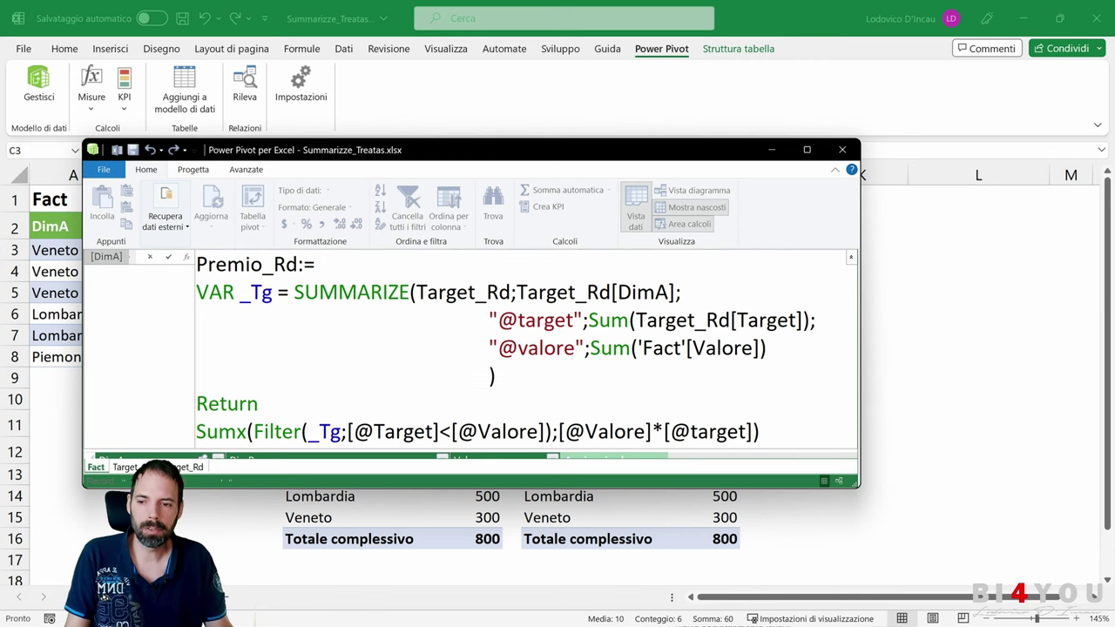
drag(258, 404, 186, 419)
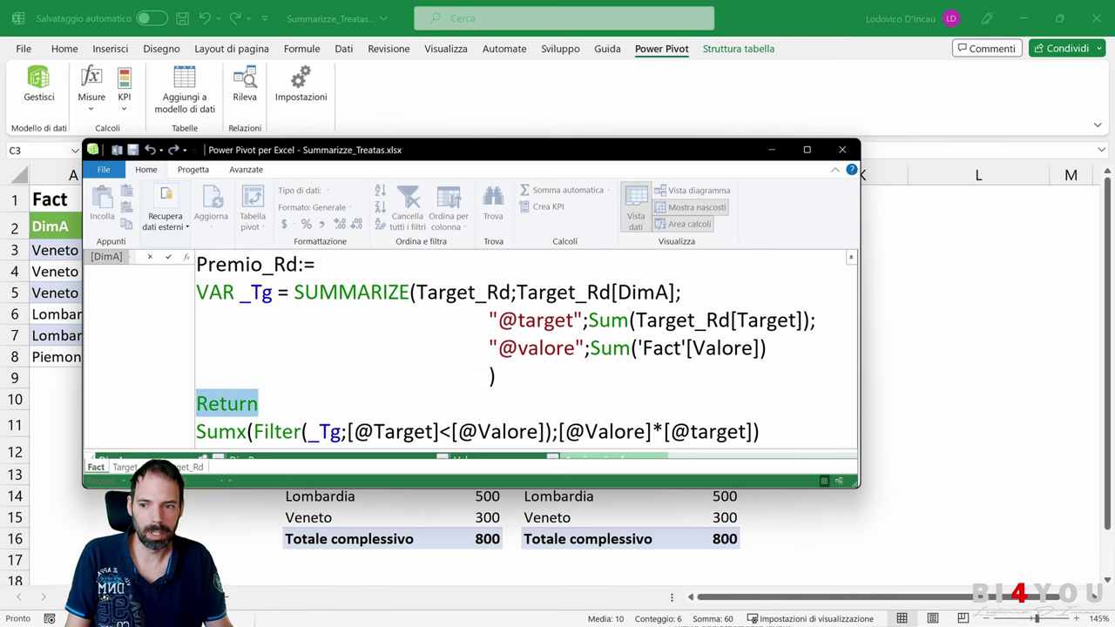
click(257, 403)
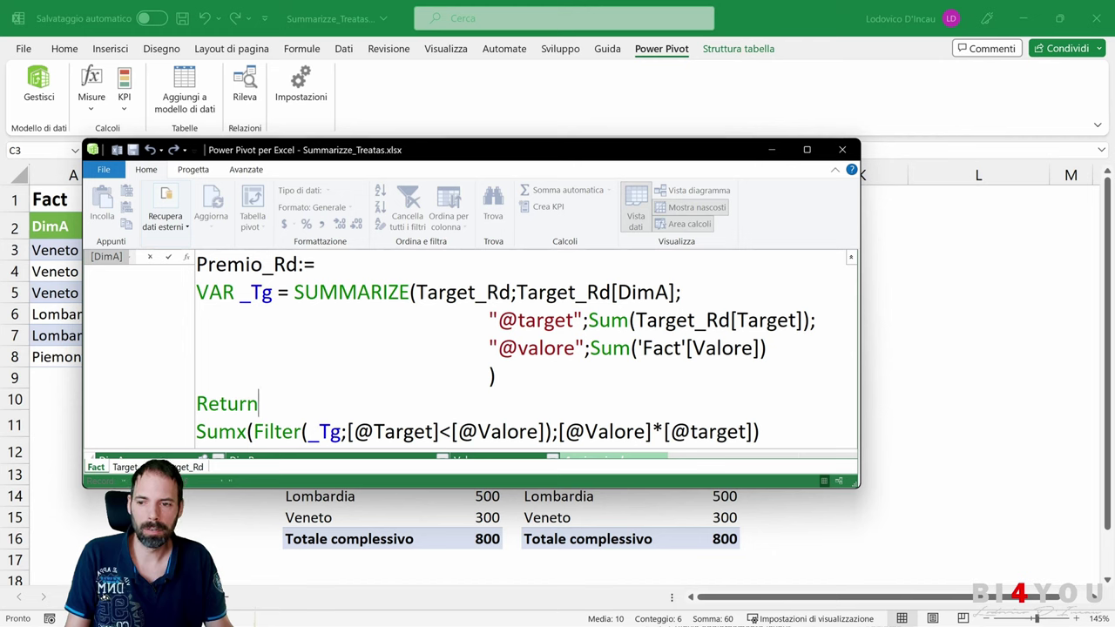
drag(240, 291, 272, 292)
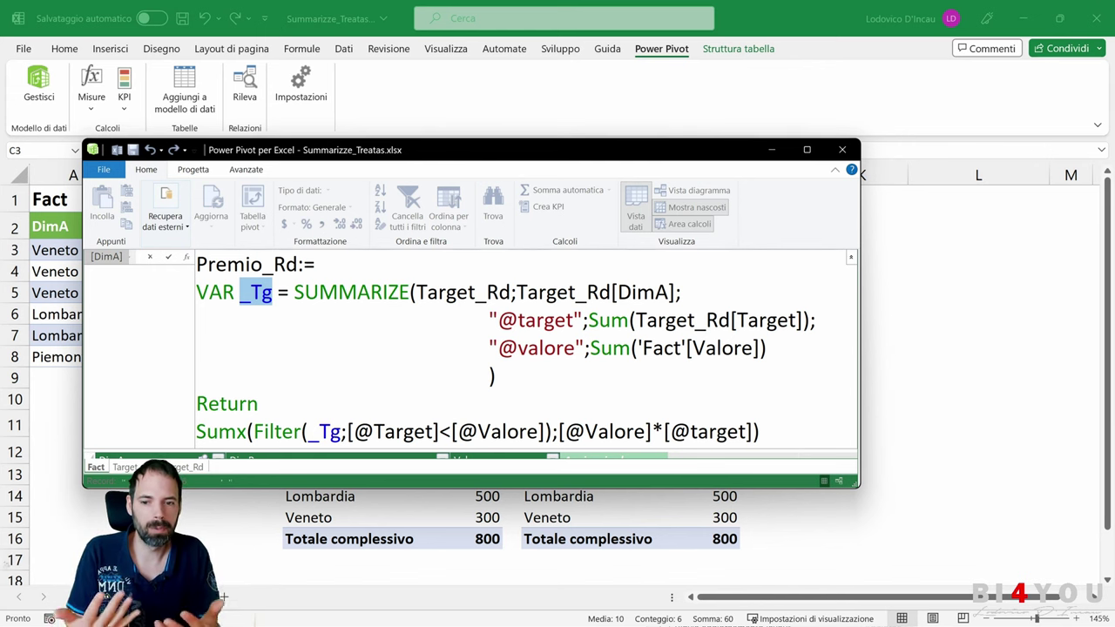
mouse_move(258, 404)
mouse_down()
mouse_move(196, 404)
mouse_move(247, 432)
mouse_up()
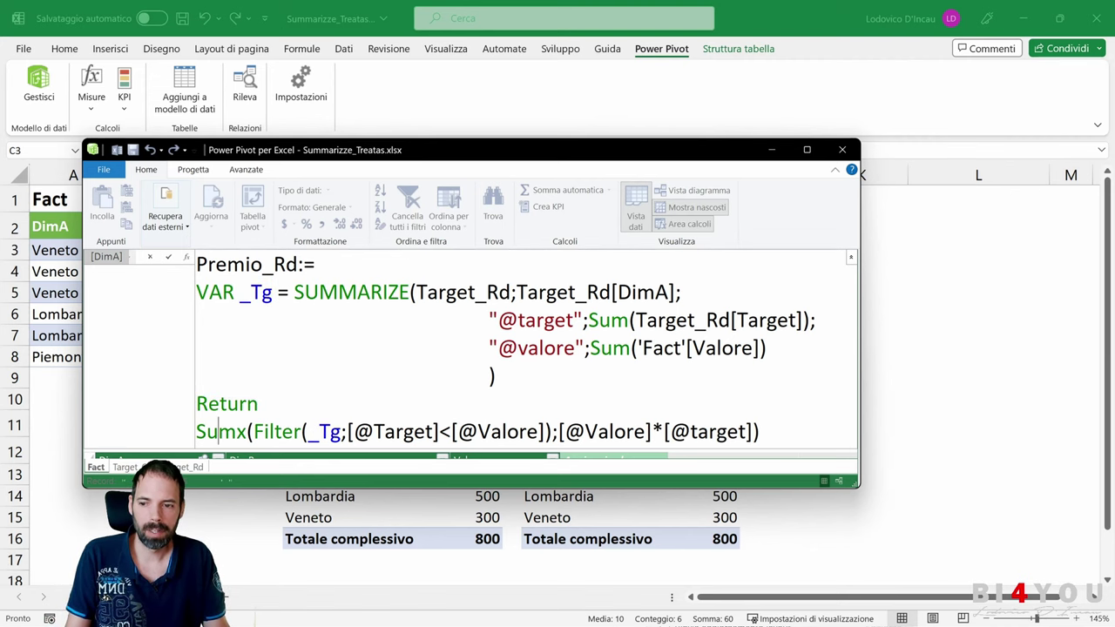
click(248, 432)
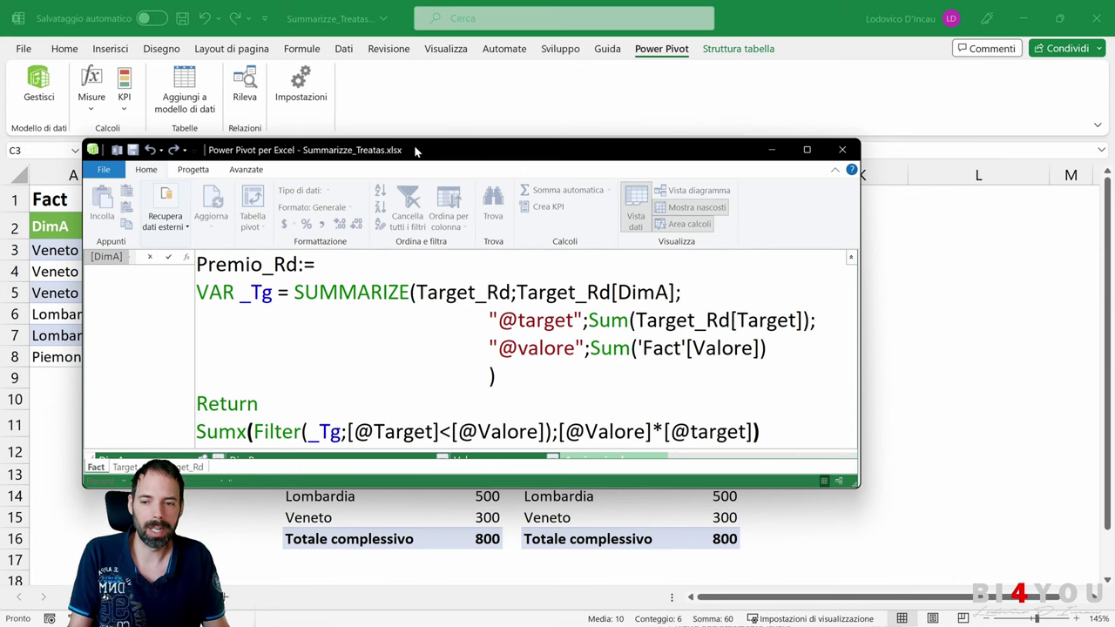
key(Right)
key(shift+Right)
key(shift+Right)
key(shift+Right)
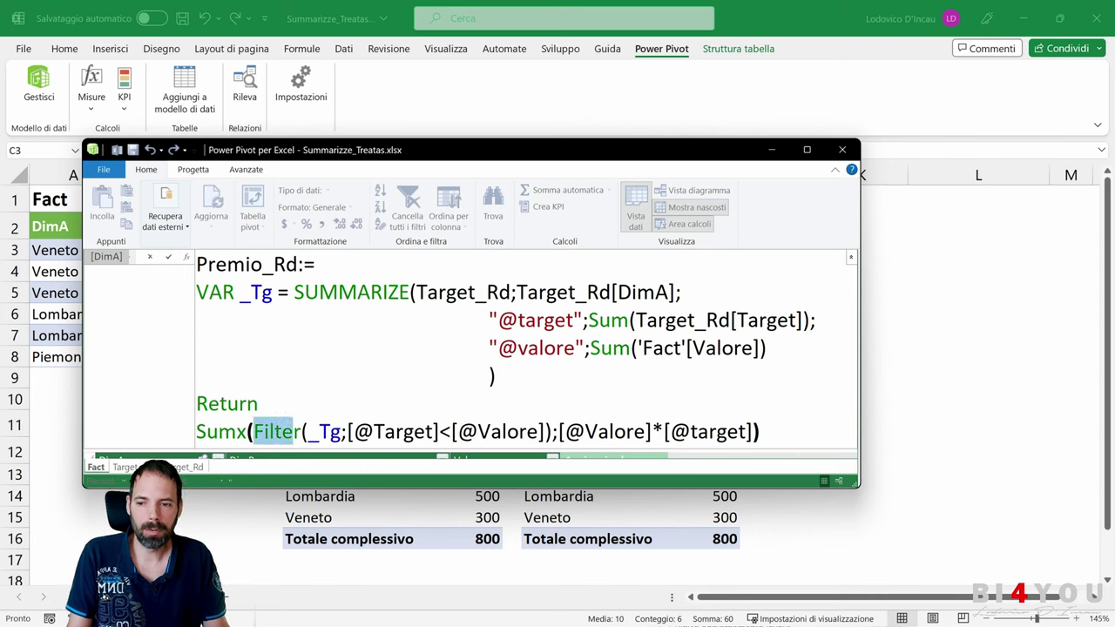
key(shift+Right)
key(shift+Right)
key(Right)
key(Right)
key(Right)
key(shift+Left)
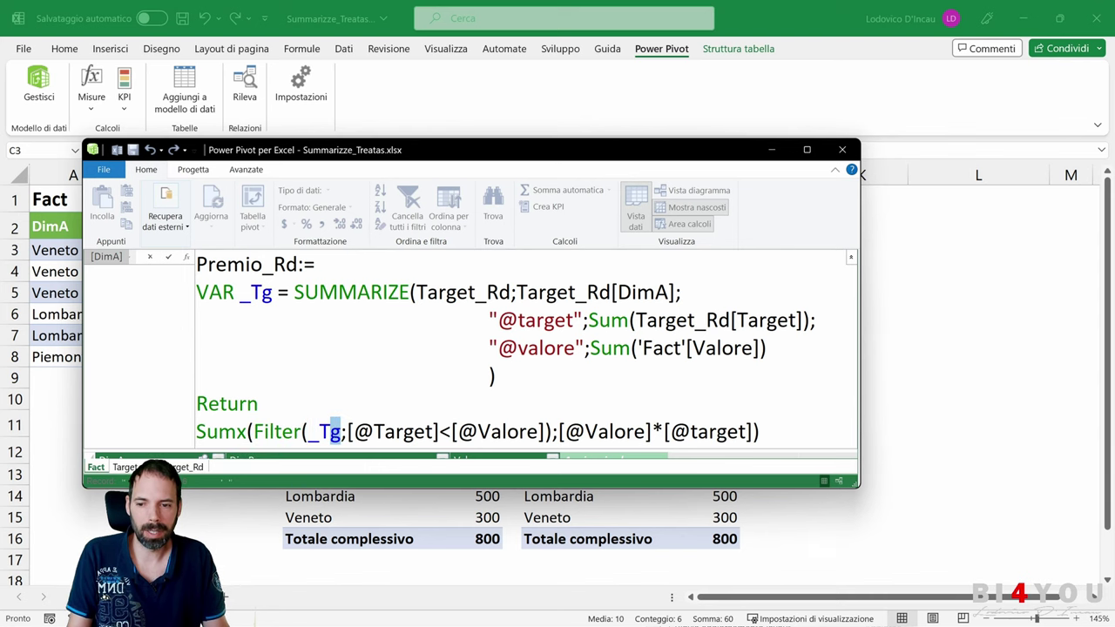
key(shift+Left)
key(shift+Left)
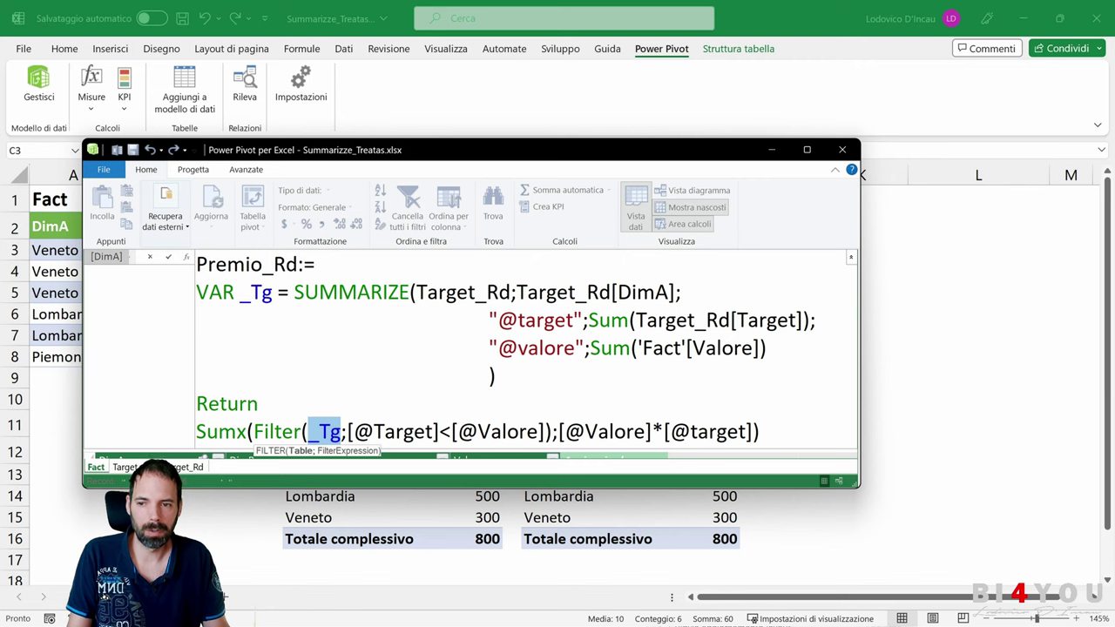
key(Left)
key(Right)
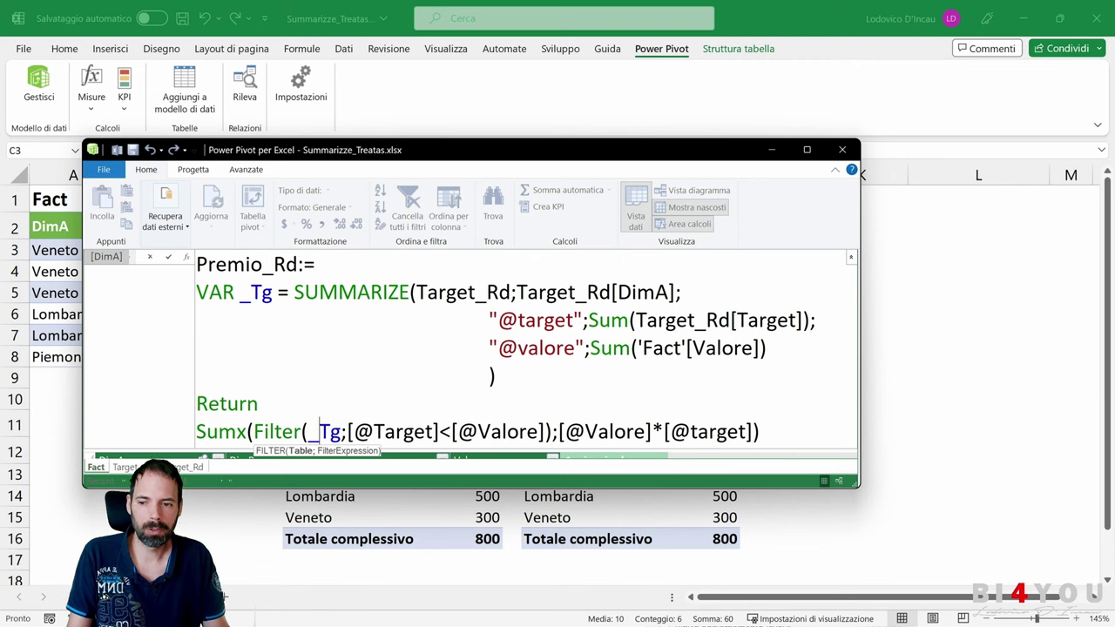
key(Home)
key(Right)
key(Right)
key(Right)
key(shift+Right)
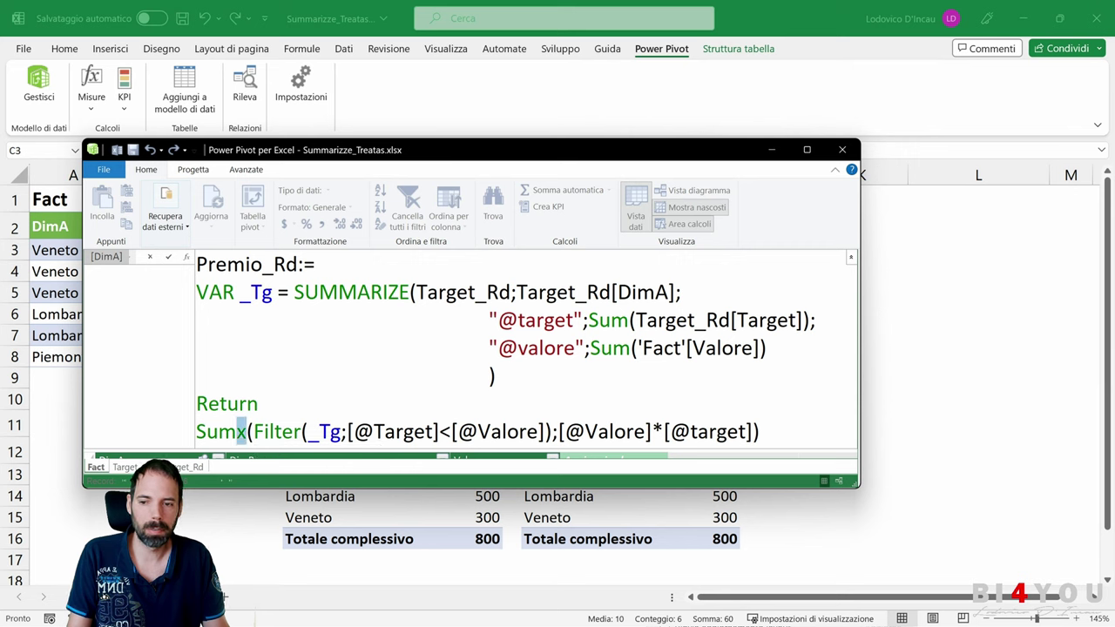
key(Right)
key(Right)
key(Right)
key(shift+Left)
key(shift+Left)
key(shift+Left)
key(Right)
key(Right)
key(Right)
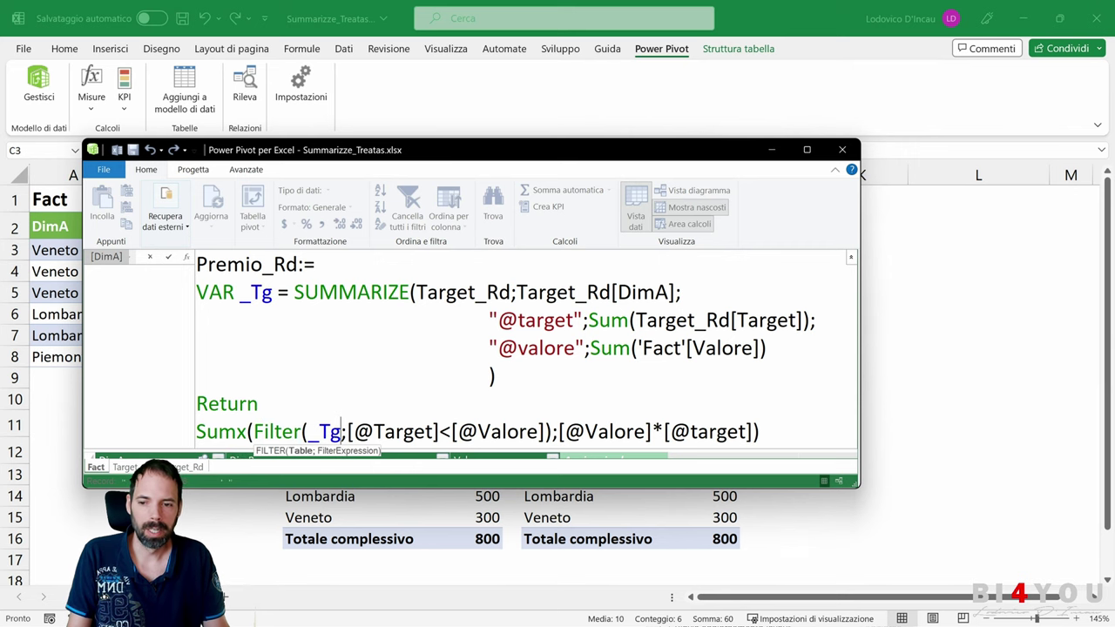
key(shift+Left)
key(shift+Left)
key(shift+Left)
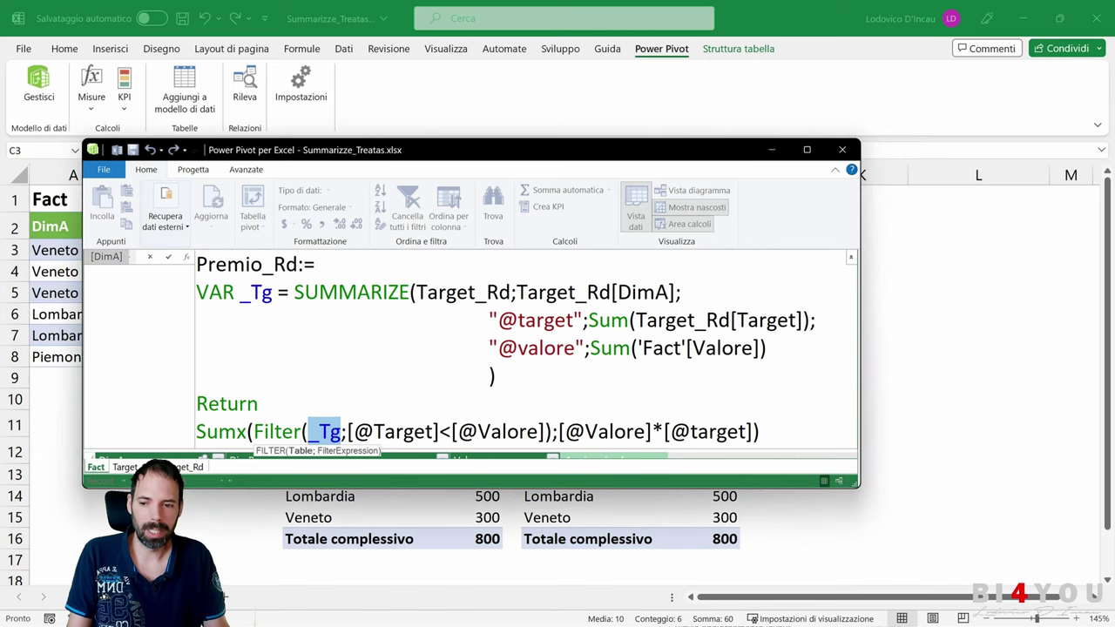
click(346, 431)
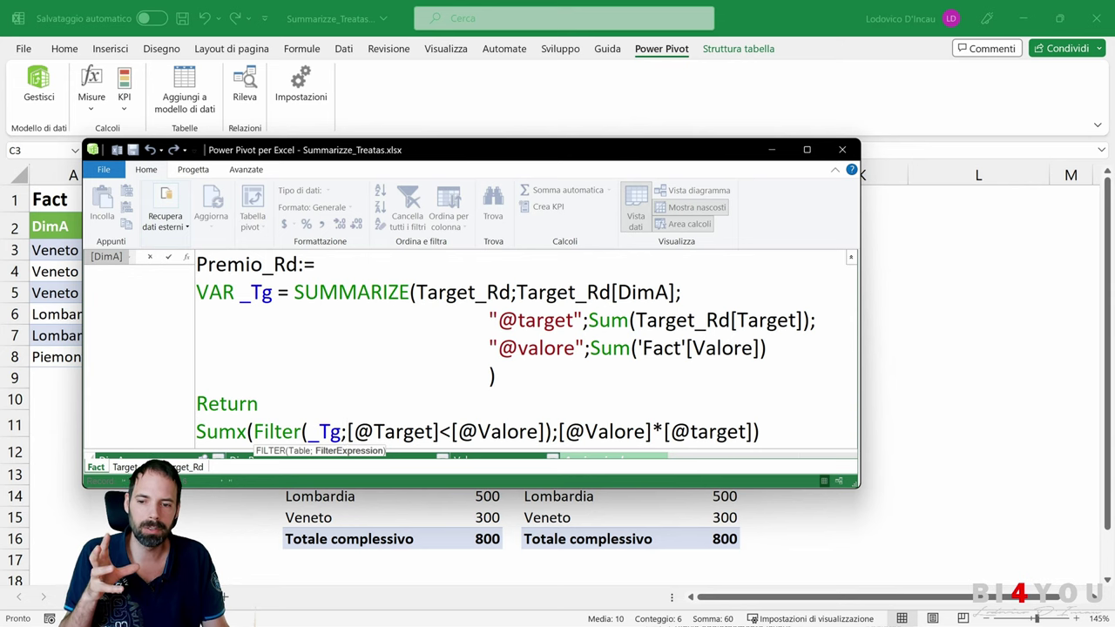
key(Left)
key(shift+Left)
key(shift+Left)
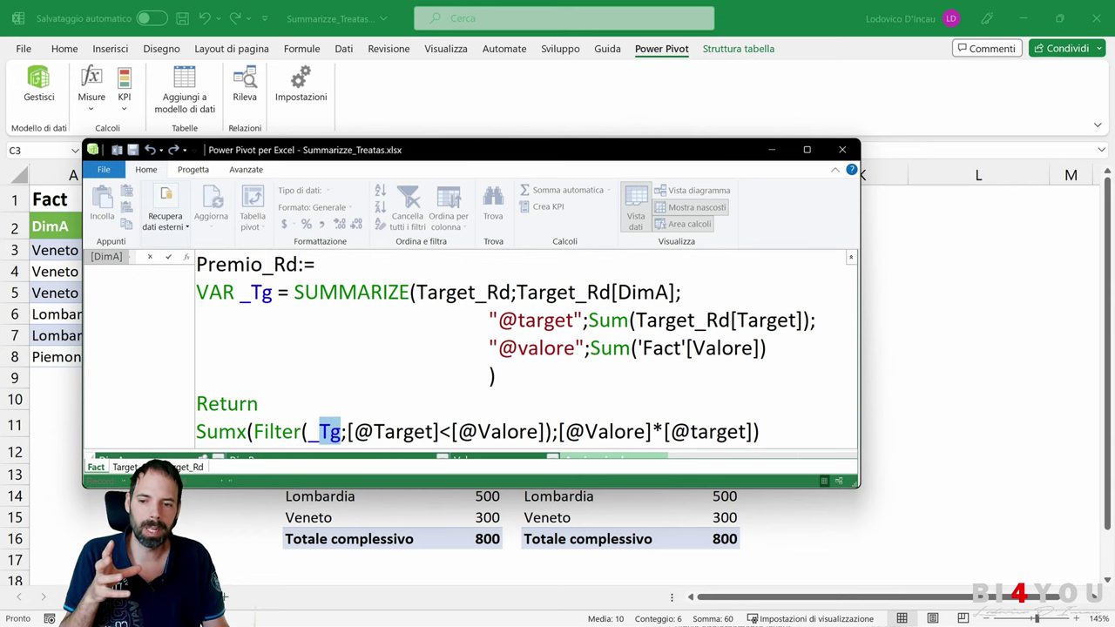
key(shift+Left)
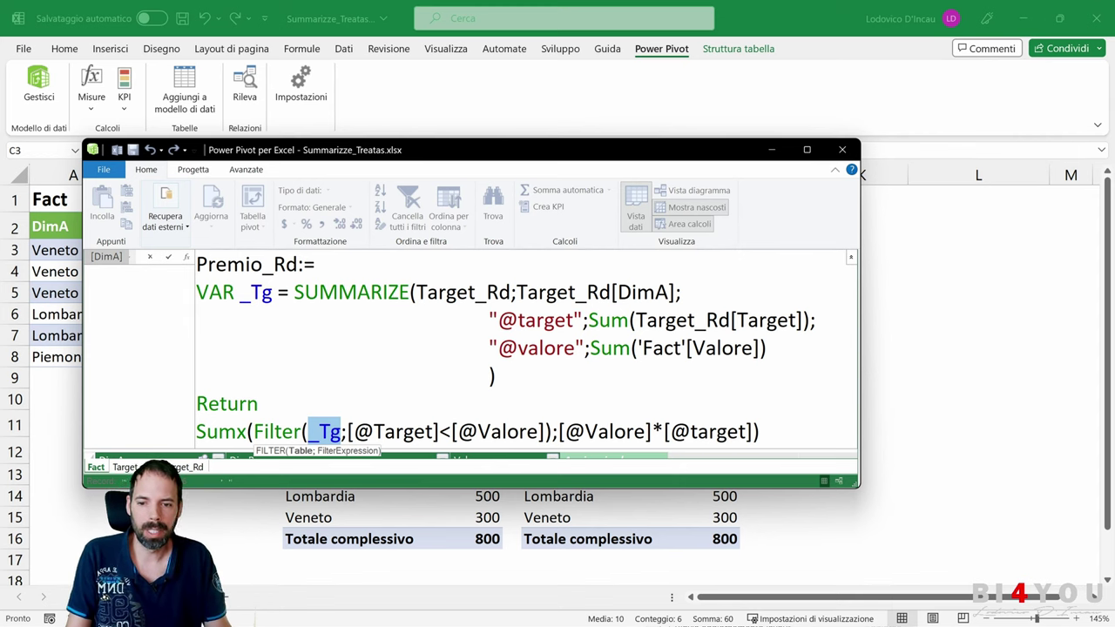
drag(440, 431, 347, 432)
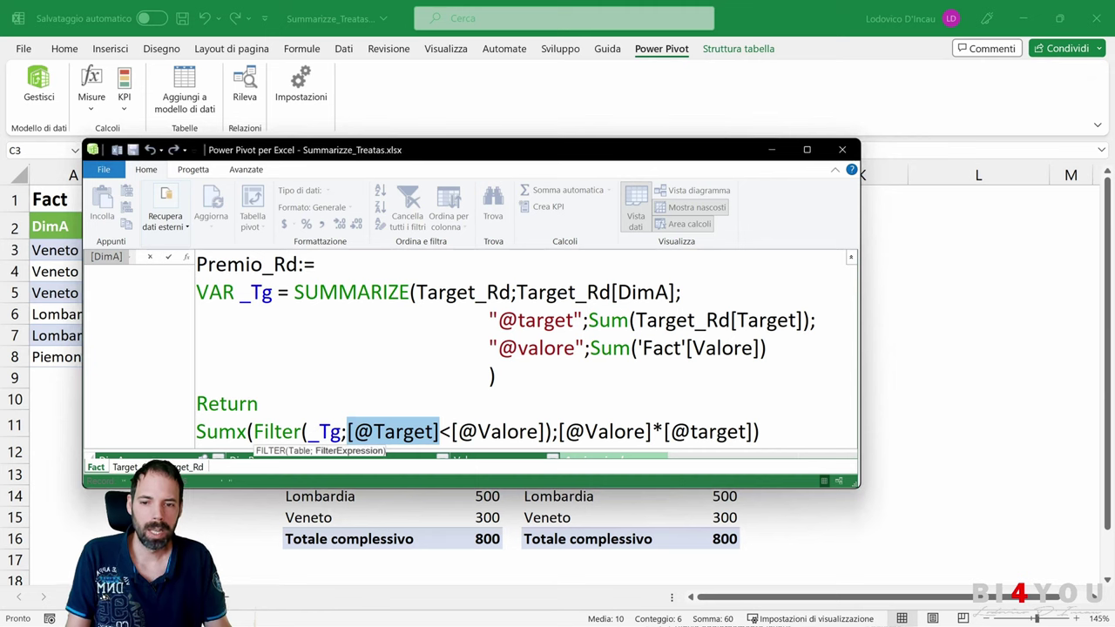
drag(440, 431, 450, 432)
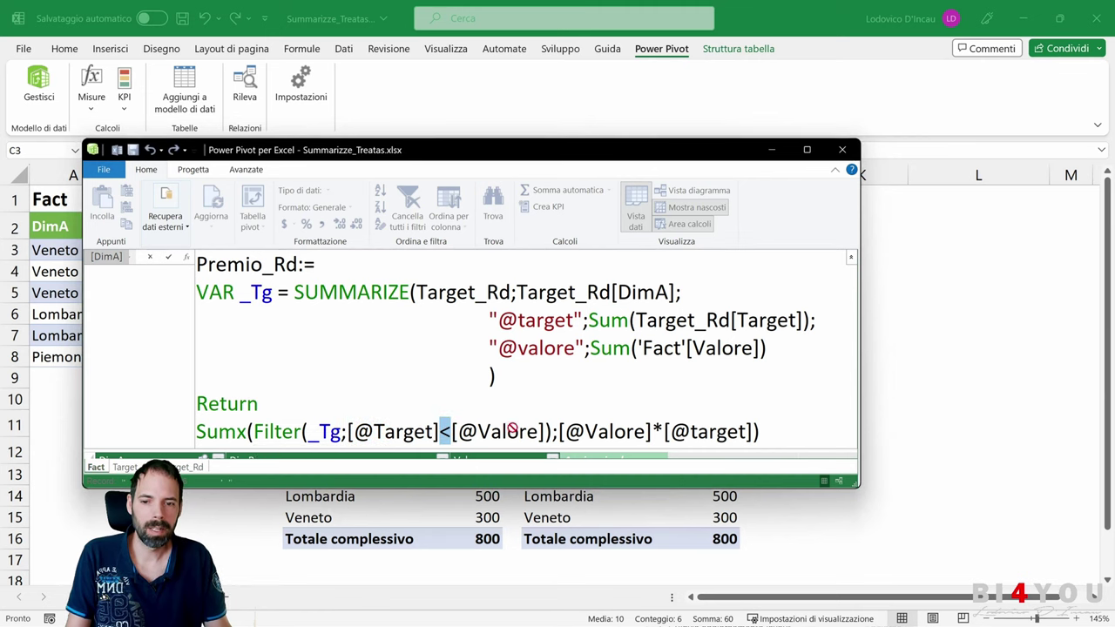
key(Right)
key(ctrl+shift+Right)
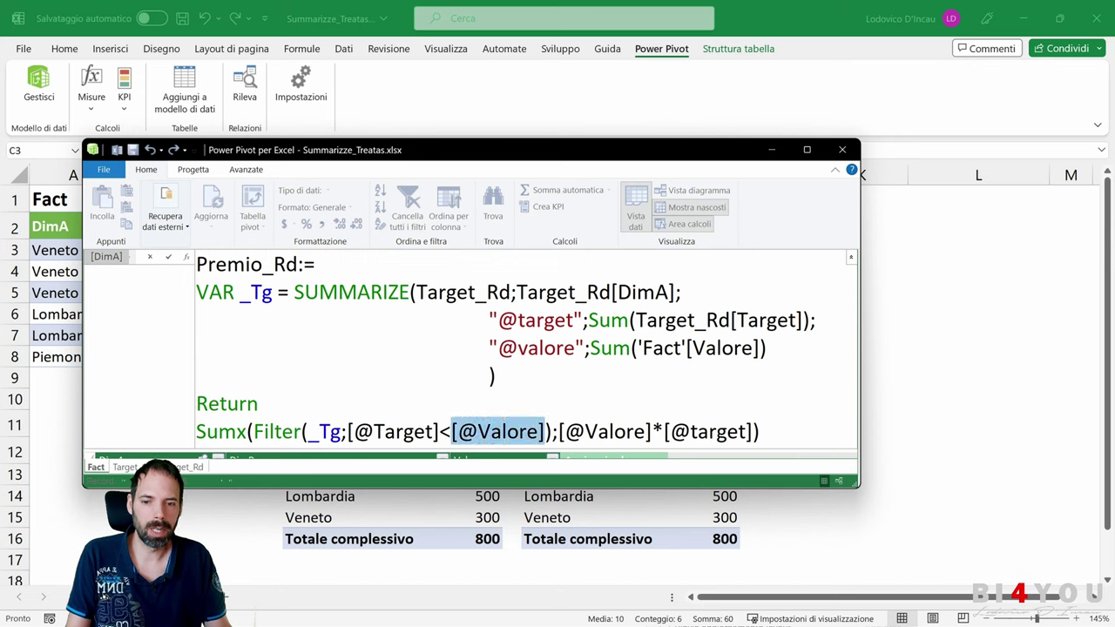
key(Escape)
click(532, 348)
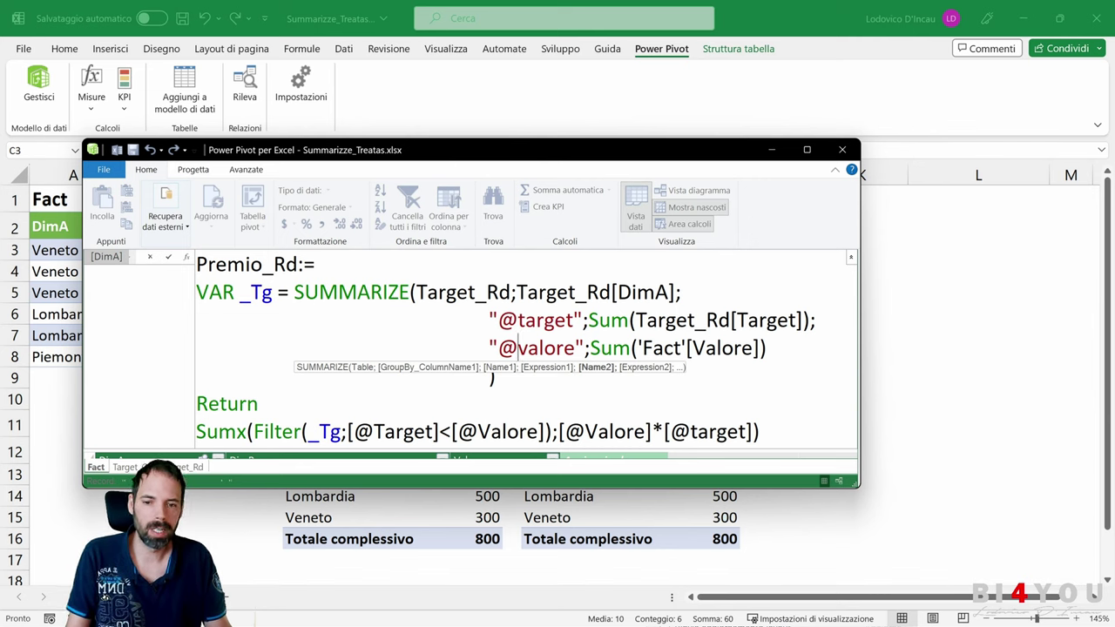
Step: Delete and retype the @ before Target to show the column suggestions
click(375, 431)
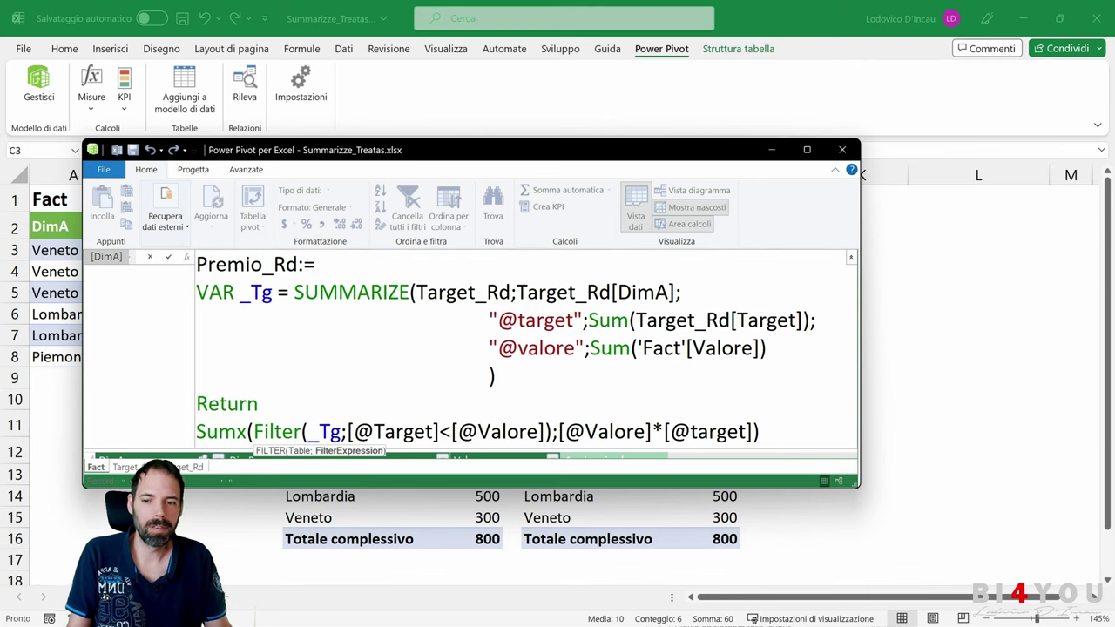
key(BackSpace)
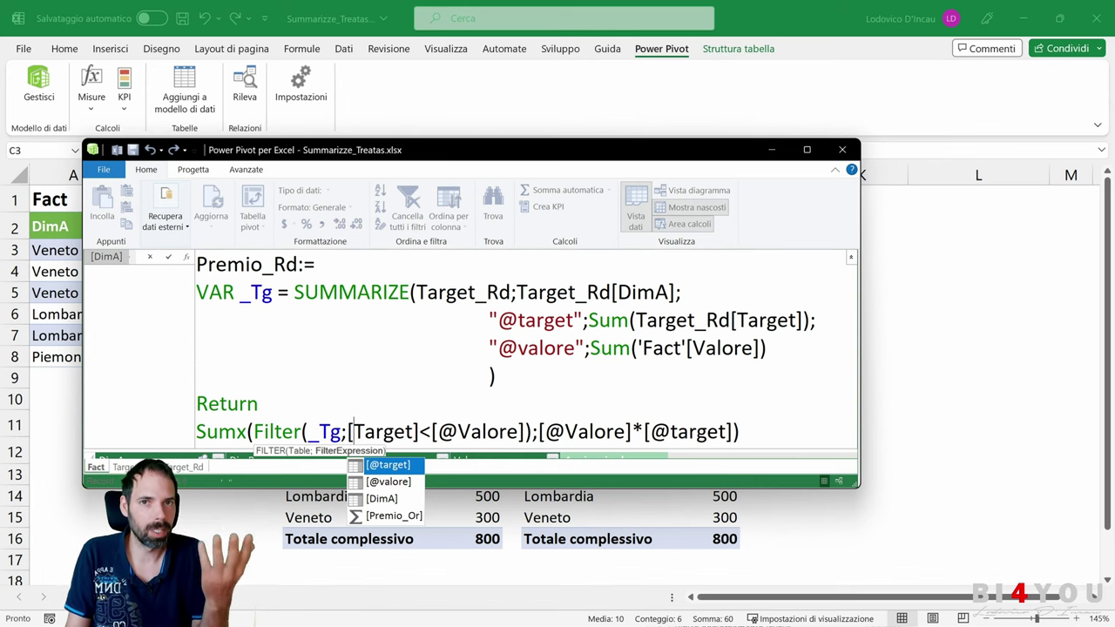
text(@)
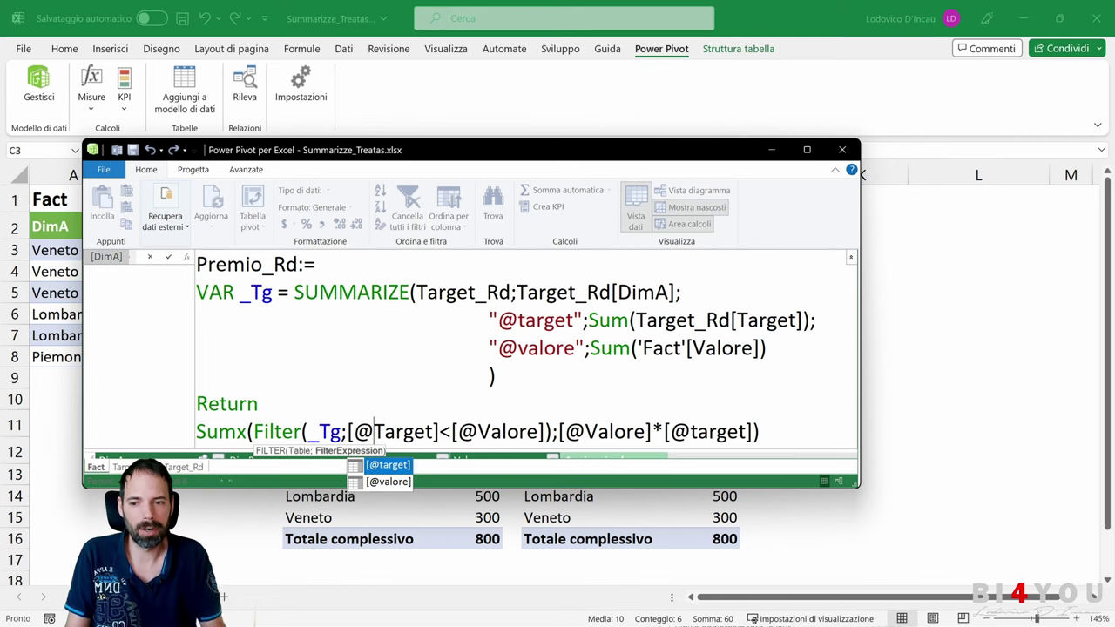
click(385, 431)
click(235, 292)
key(shift+Right)
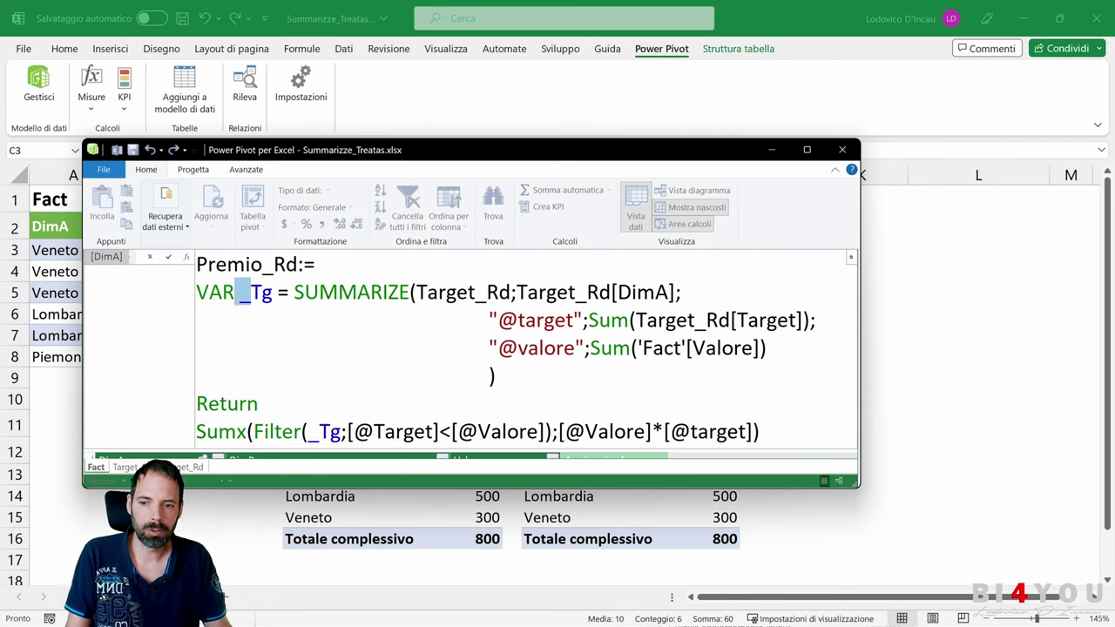
click(306, 431)
key(shift+Right)
key(shift+Right)
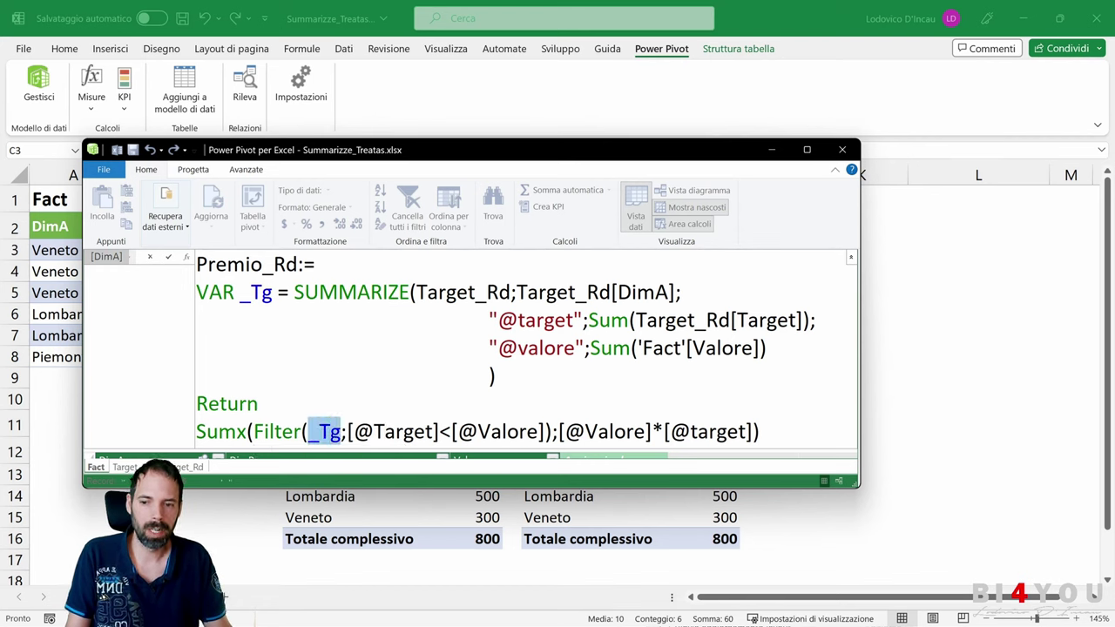
key(shift+Right)
click(478, 431)
key(shift+Left)
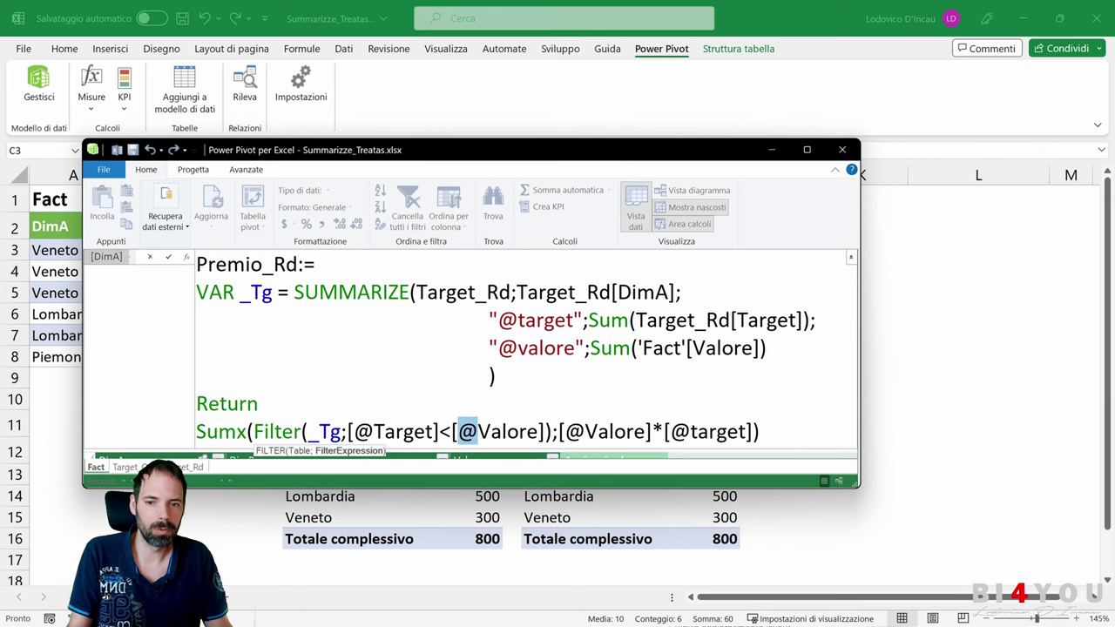
click(514, 431)
drag(552, 431, 254, 432)
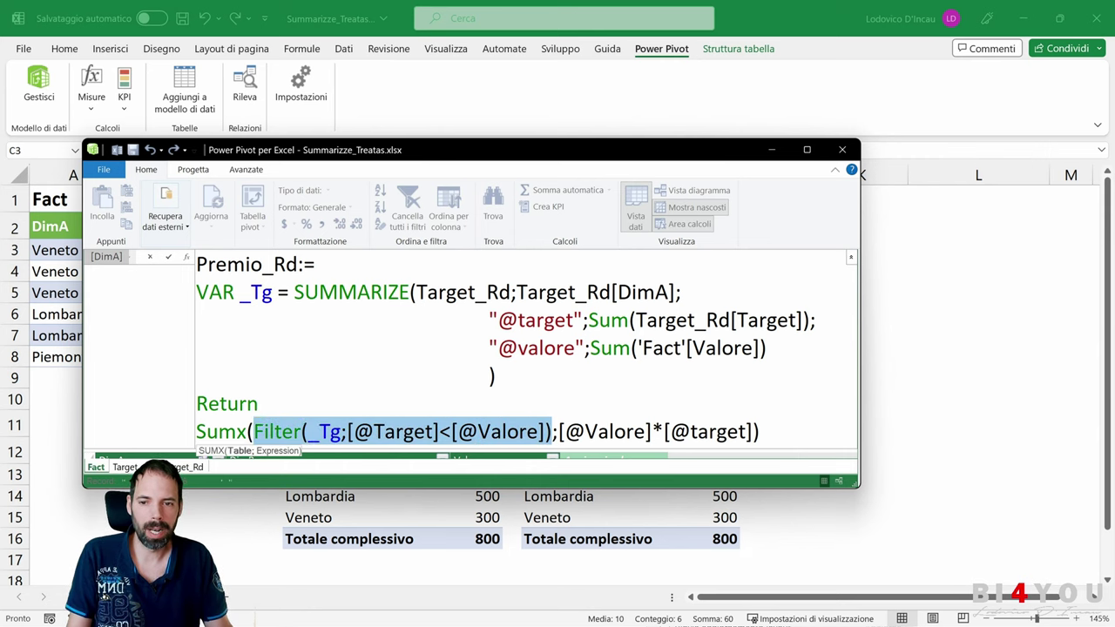
key(Return)
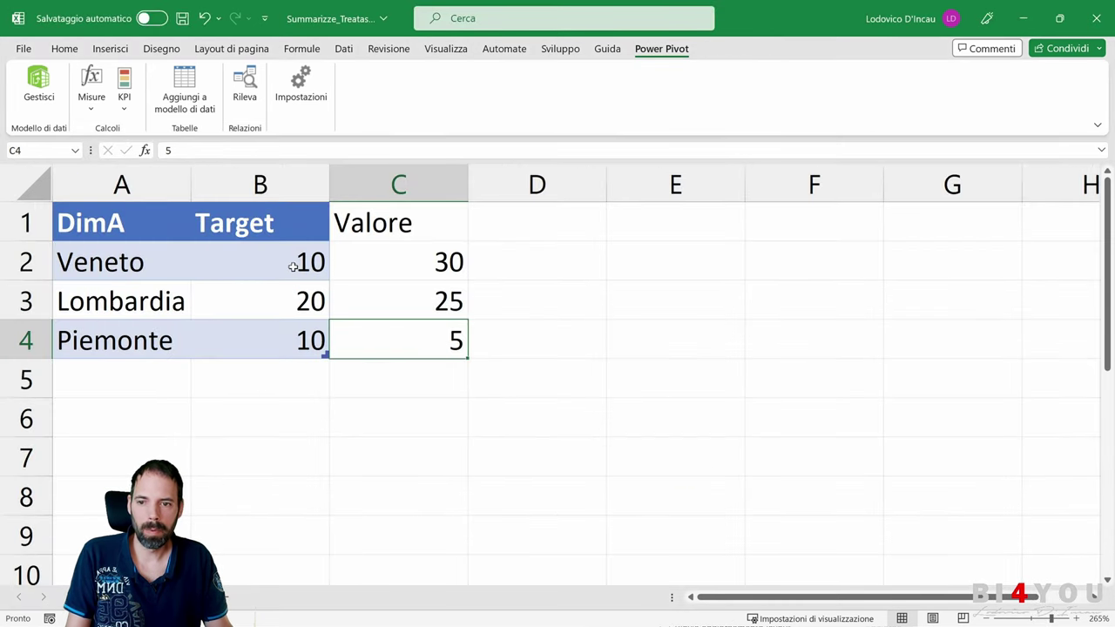
click(307, 262)
click(418, 259)
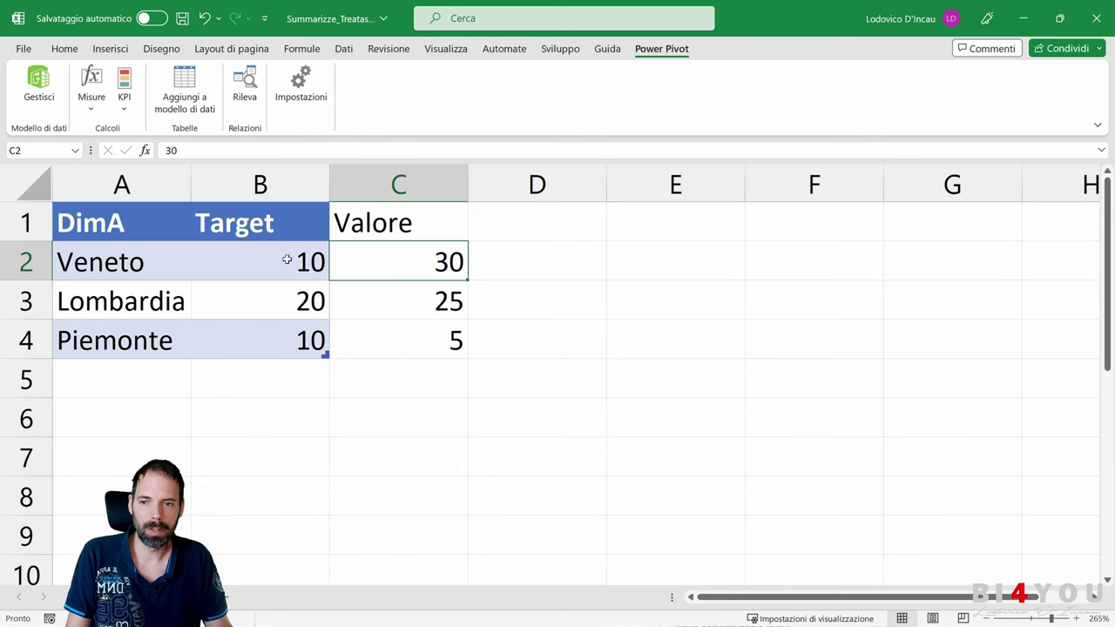
click(430, 306)
click(265, 305)
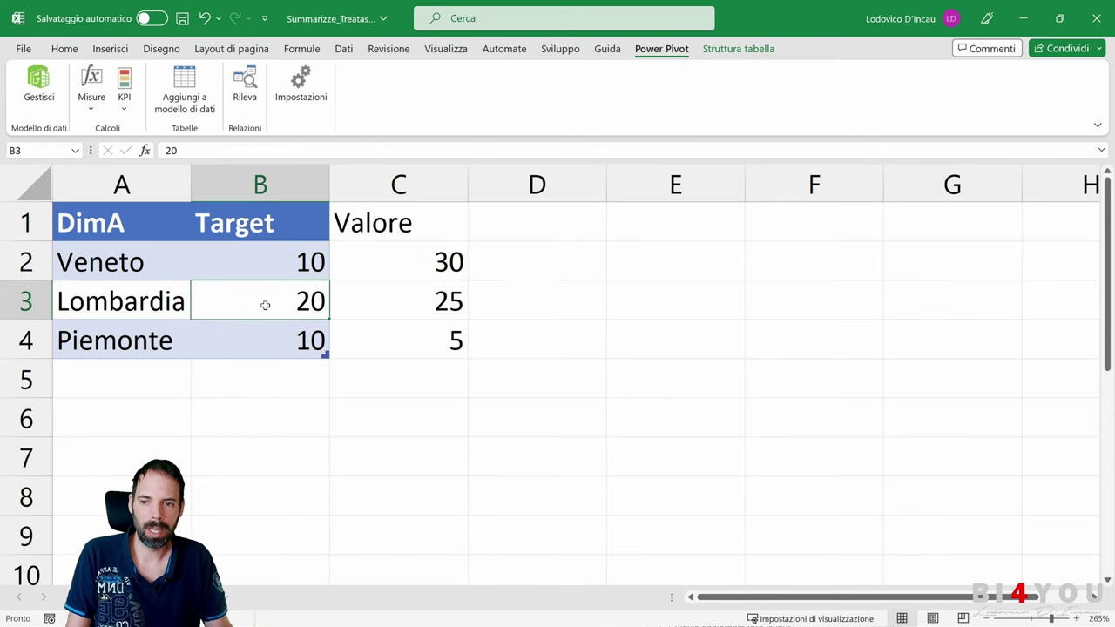
click(440, 345)
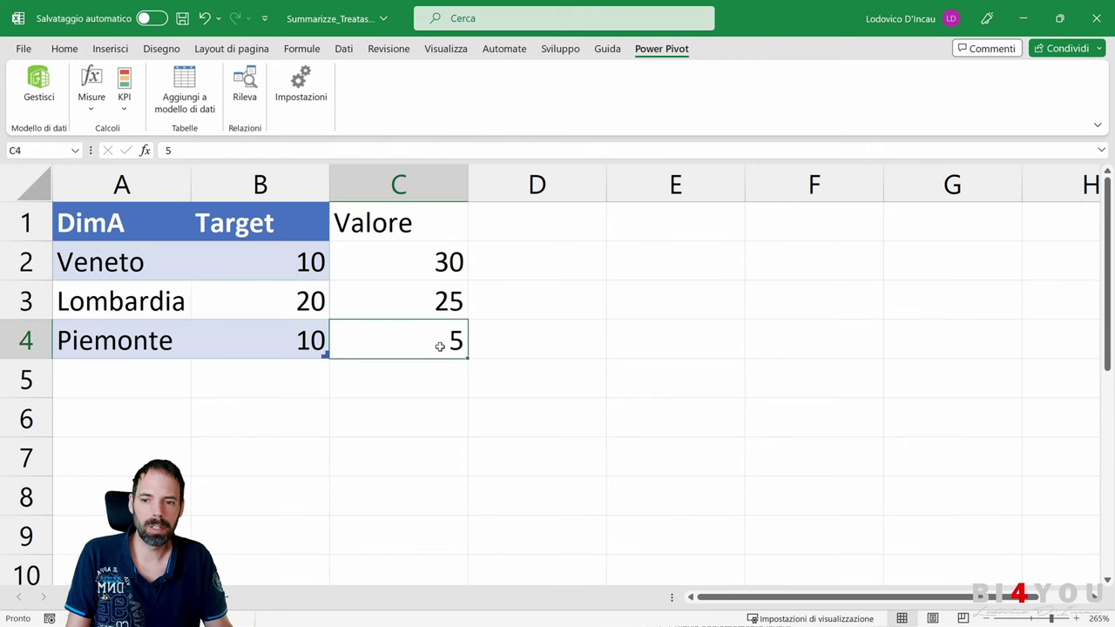
click(283, 338)
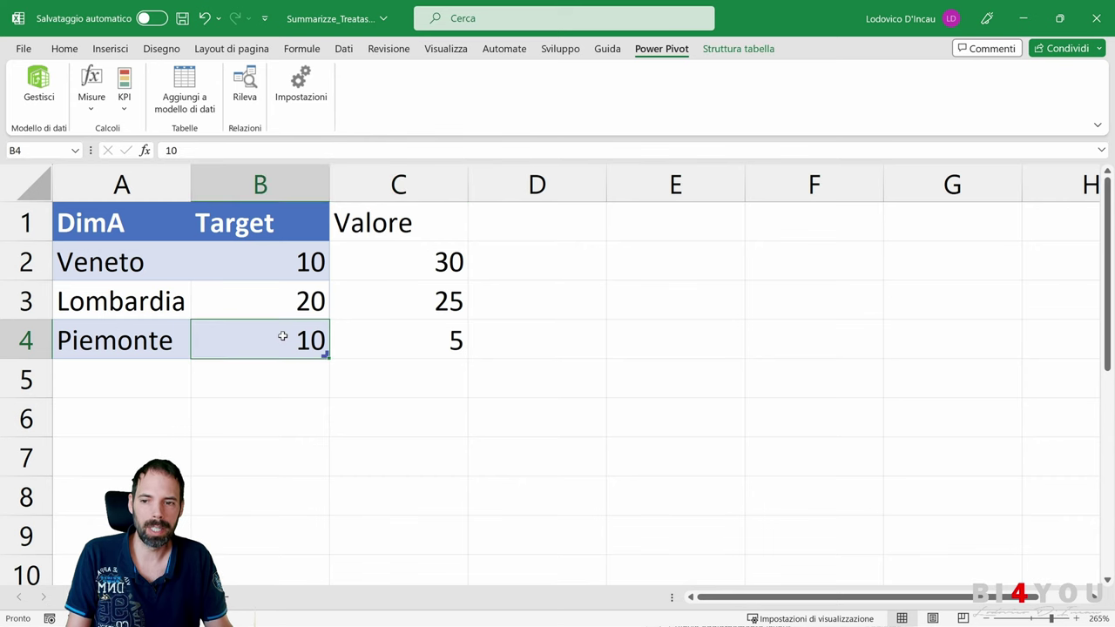
drag(114, 225, 382, 298)
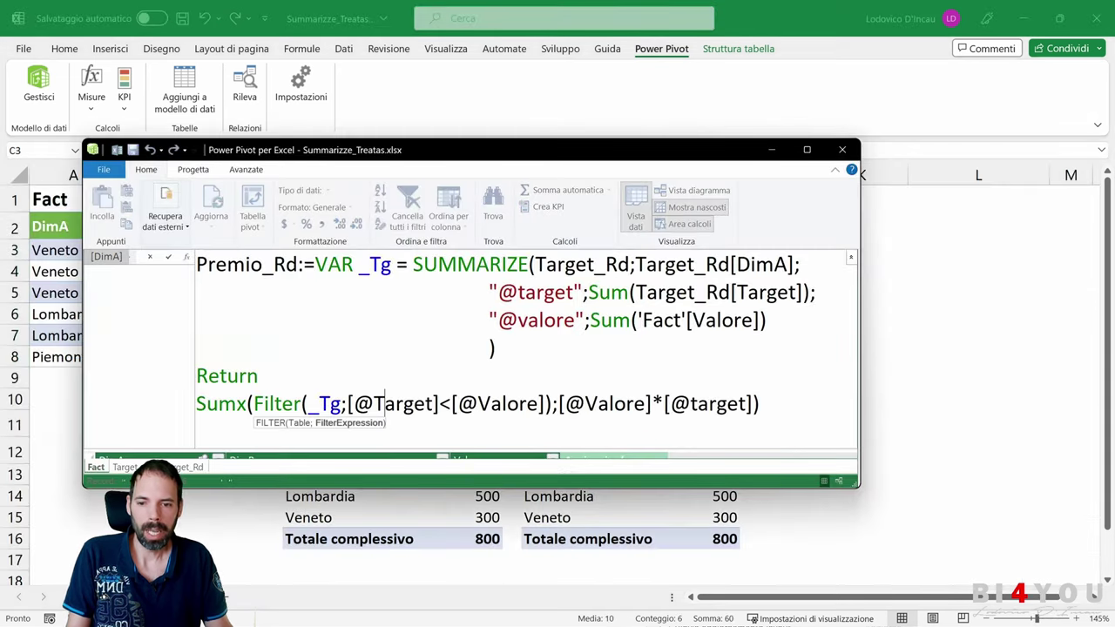
click(547, 404)
drag(547, 403, 254, 403)
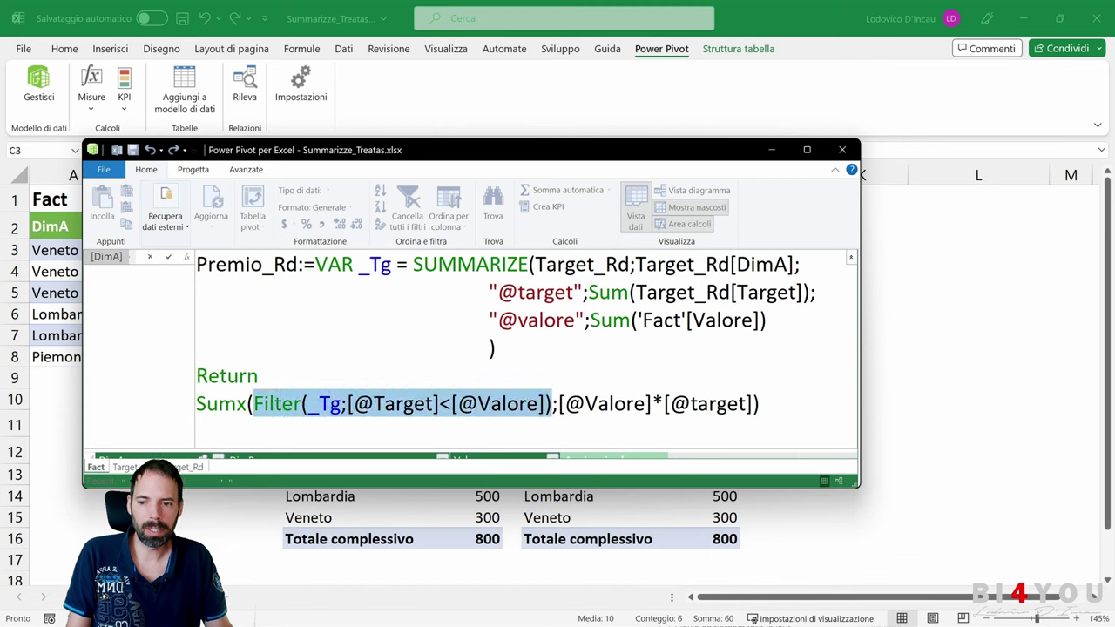
click(254, 404)
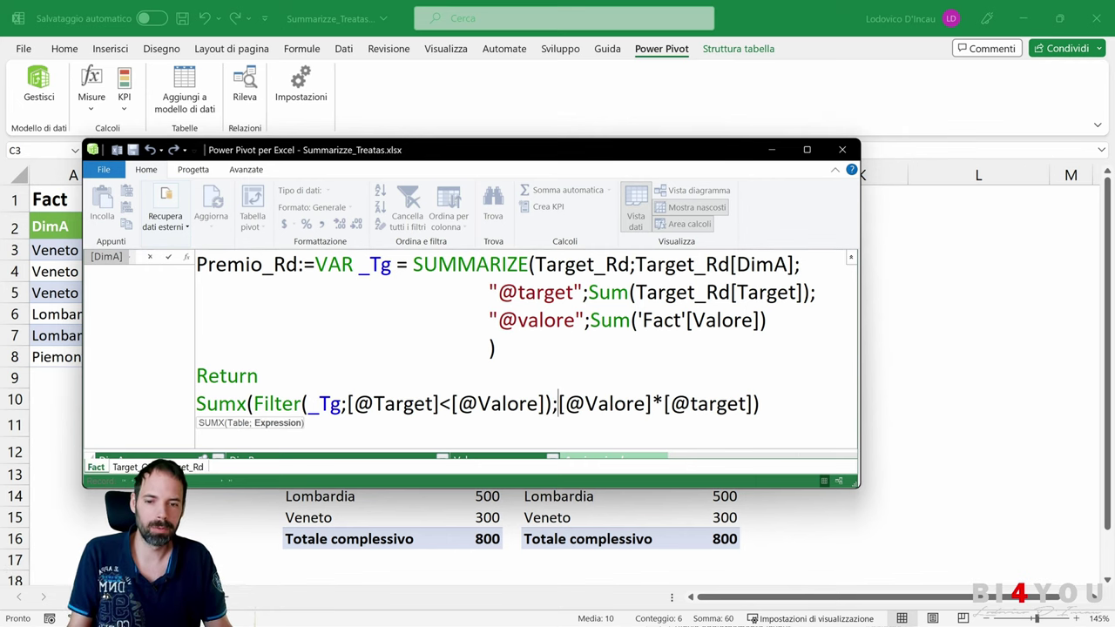
key(shift+Right)
key(shift+Right)
key(shift+Right)
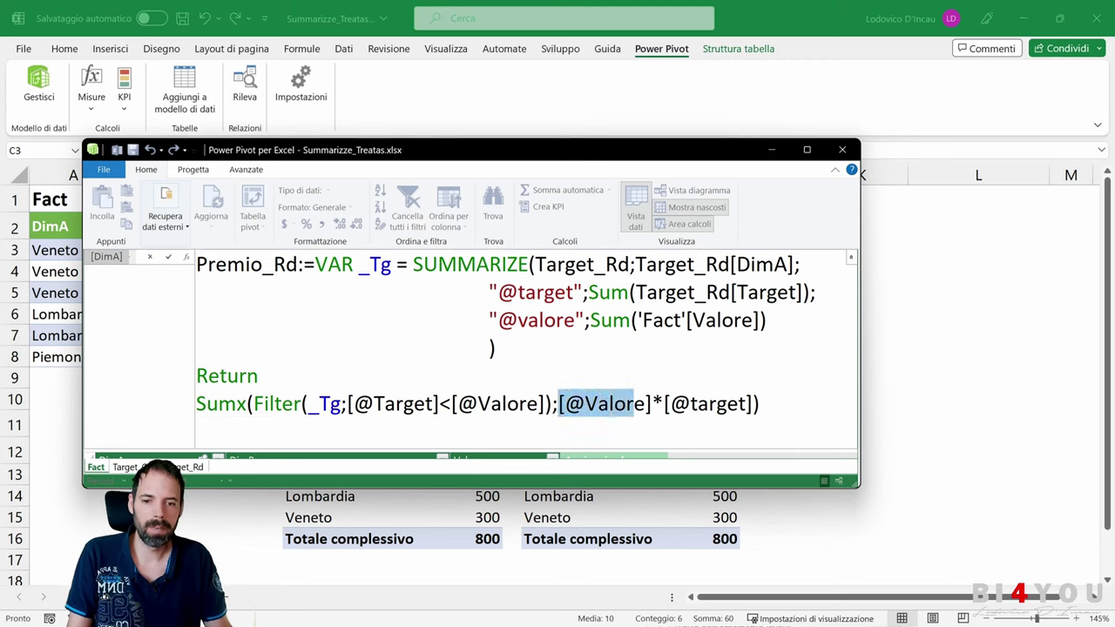
key(shift+Right)
key(shift+Right)
key(End)
key(Left)
key(shift+Left)
key(shift+Left)
key(shift+Left)
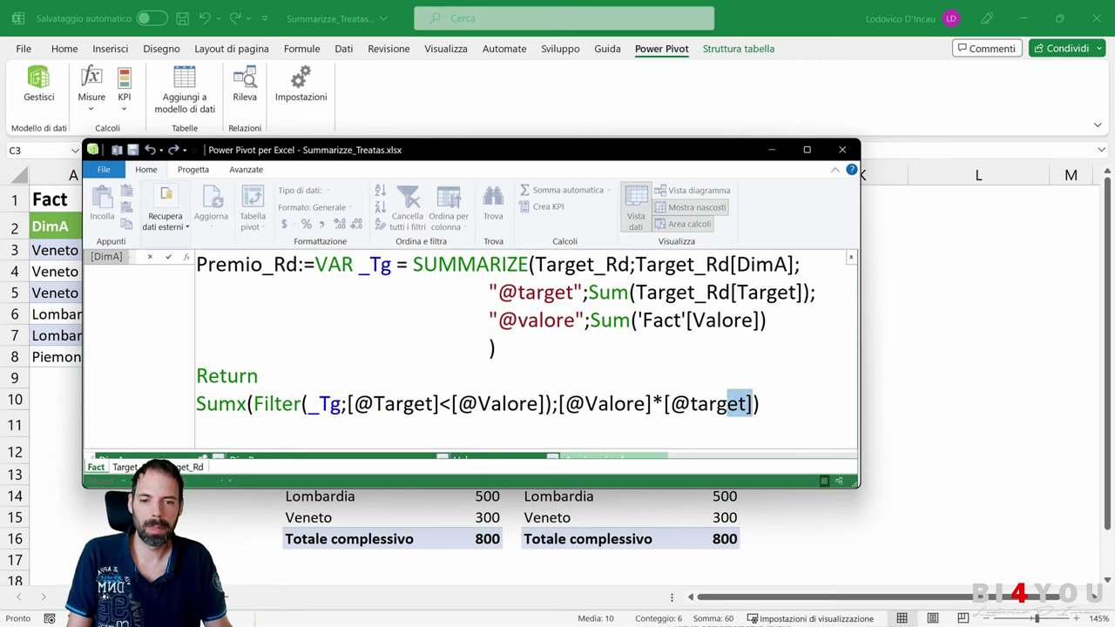
key(shift+Left)
key(shift+Left)
key(shift+Left)
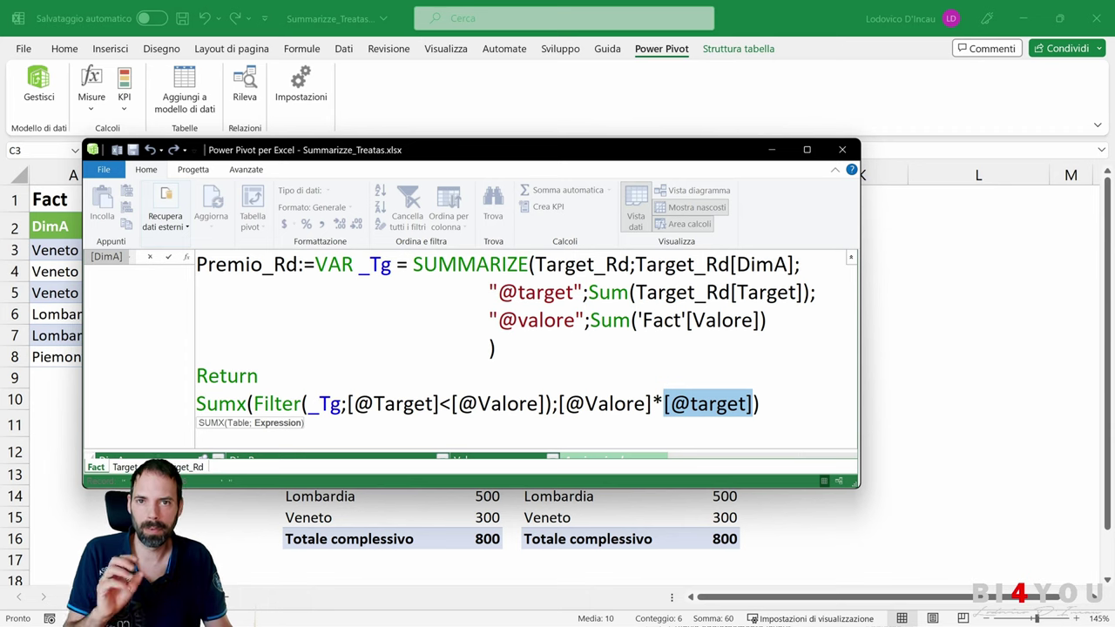
click(716, 403)
click(760, 404)
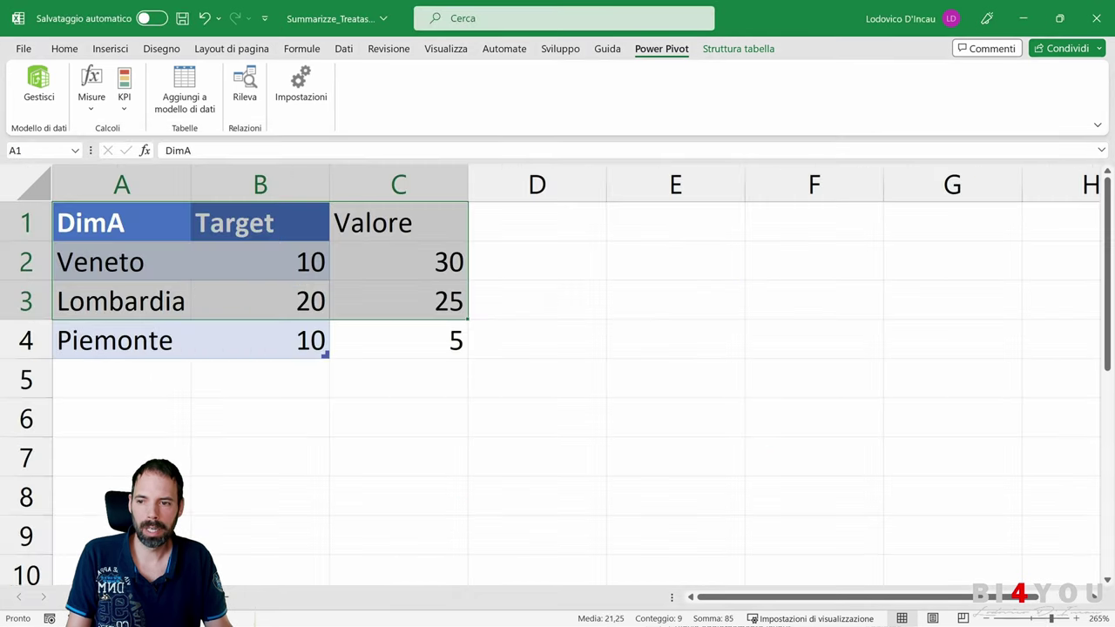
Step: In D2, enter a formula multiplying Veneto's Target by its Valore
drag(87, 223, 398, 293)
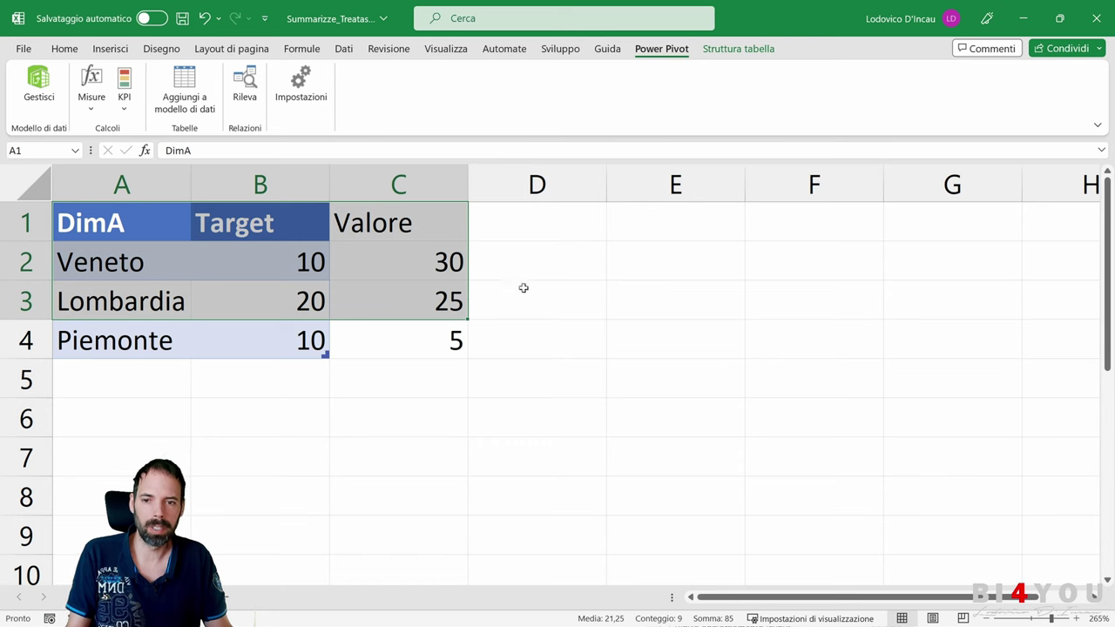
click(554, 264)
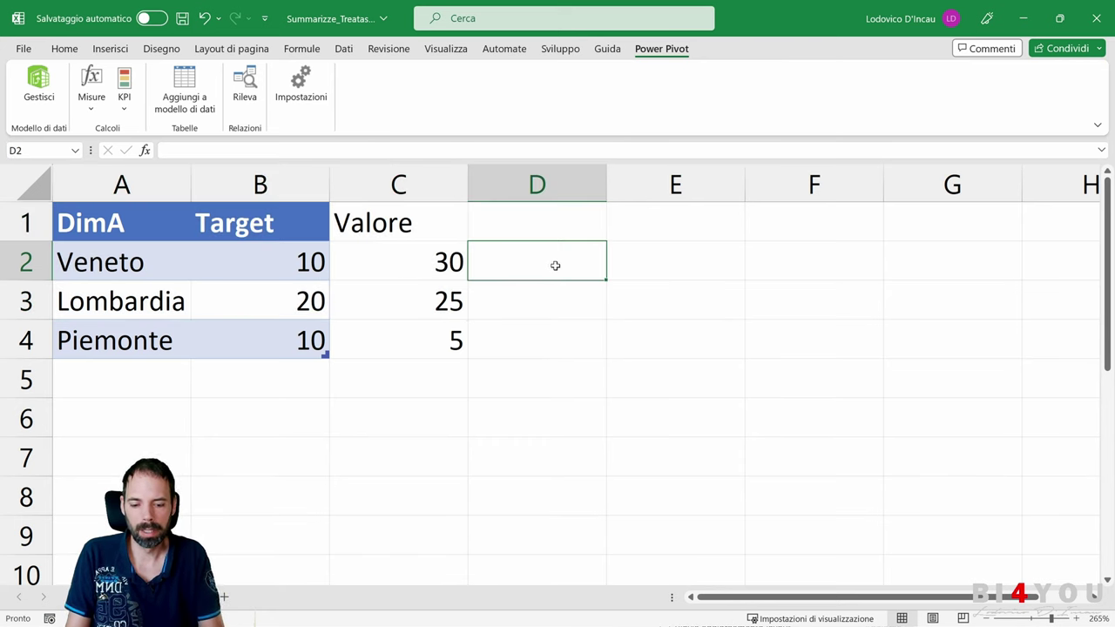
text(=)
click(262, 261)
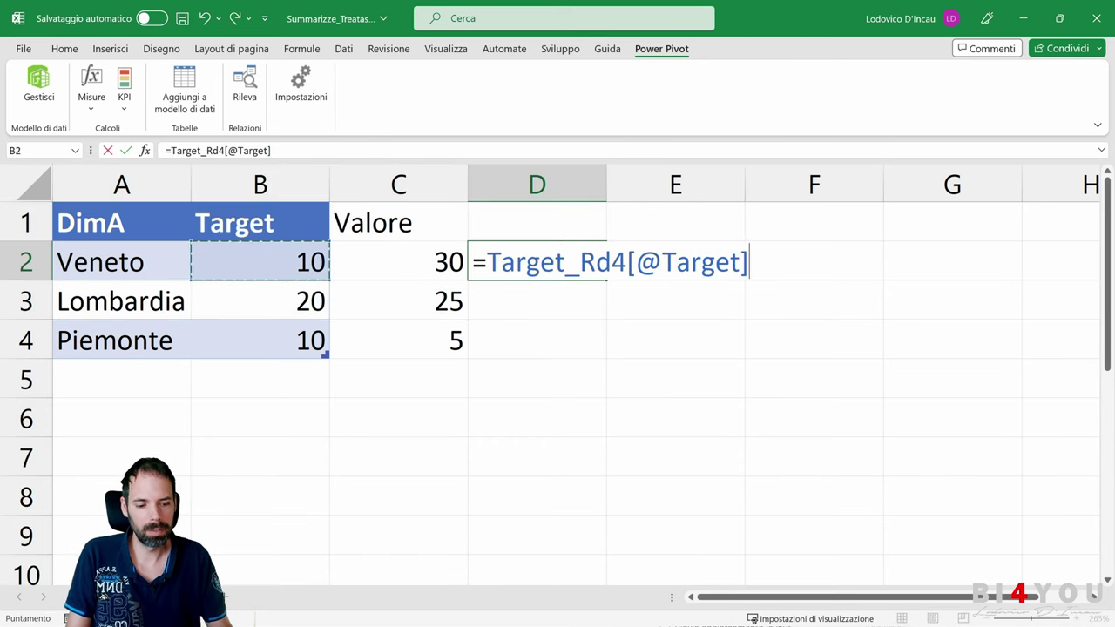
text(*)
drag(440, 261, 555, 265)
key(Return)
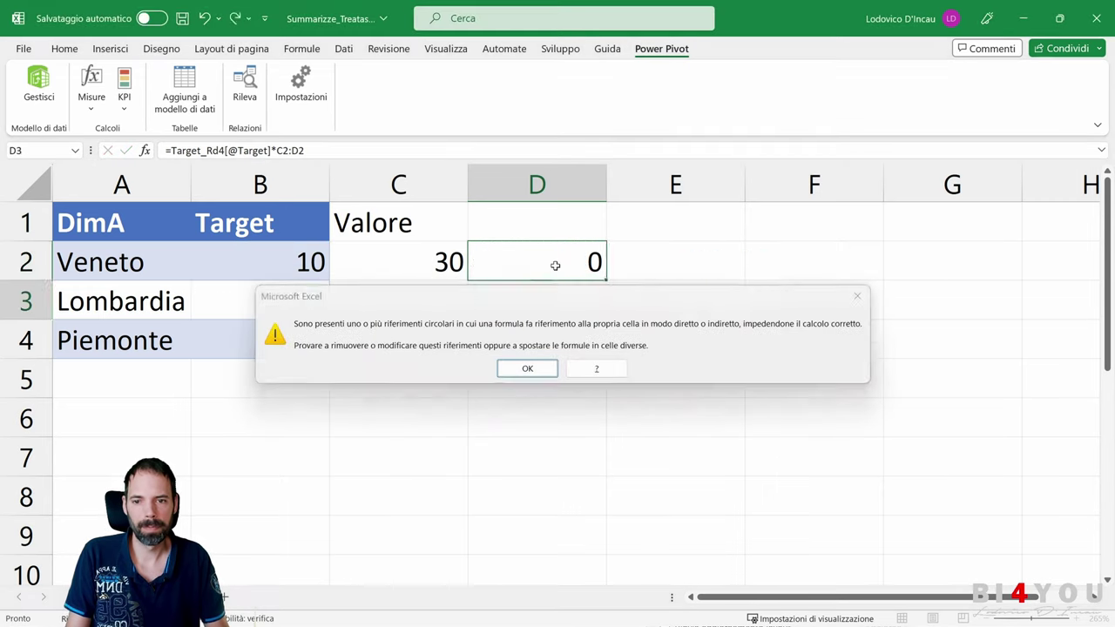
key(Return)
Step: Correct D2's C2:D2 reference to C2, fill down to D3, and check Lombardia's Premio_Rd of 500
click(555, 265)
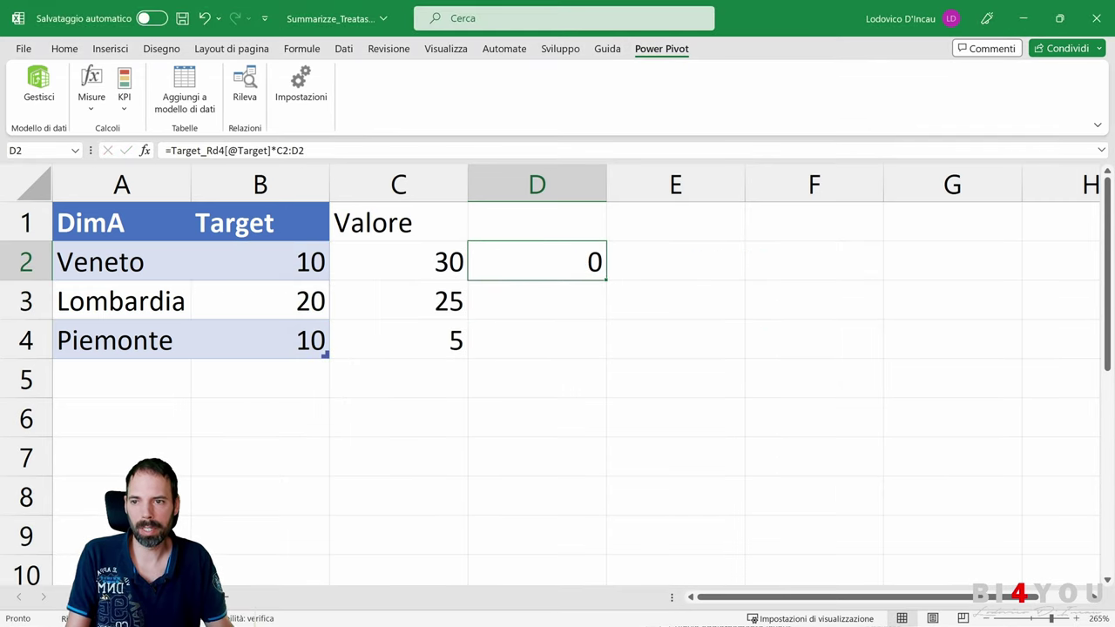
drag(304, 150, 277, 151)
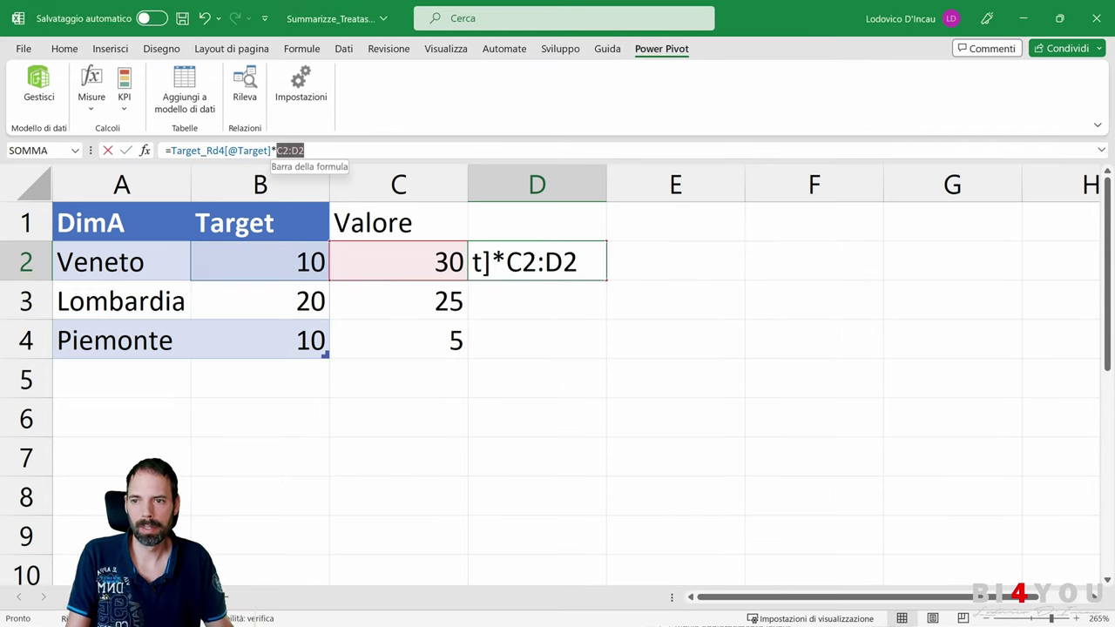
text(C2)
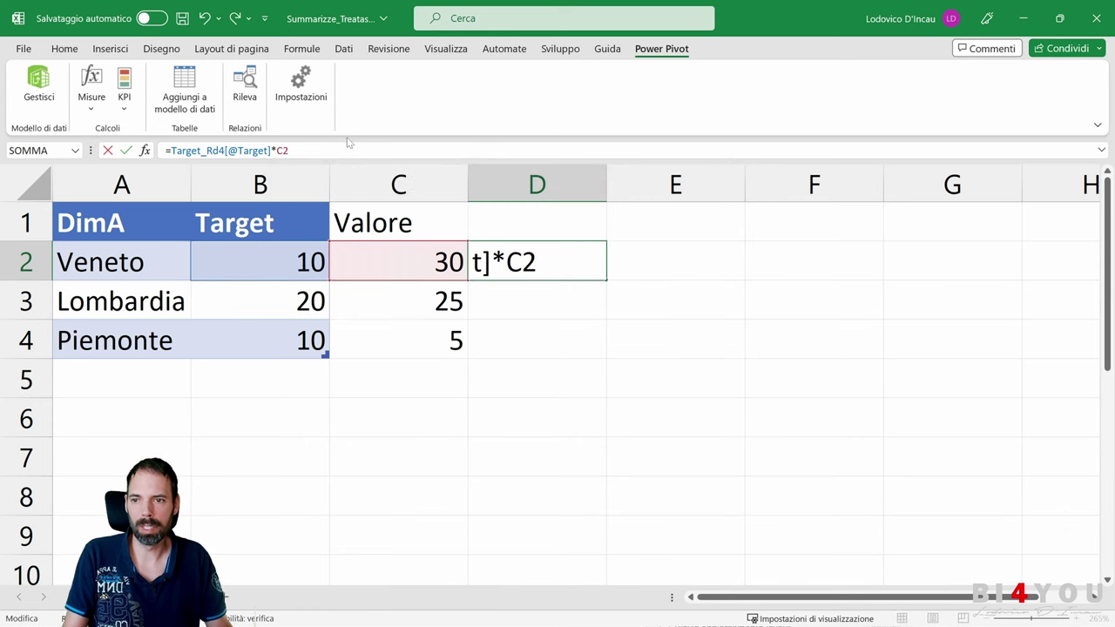
key(Return)
click(555, 267)
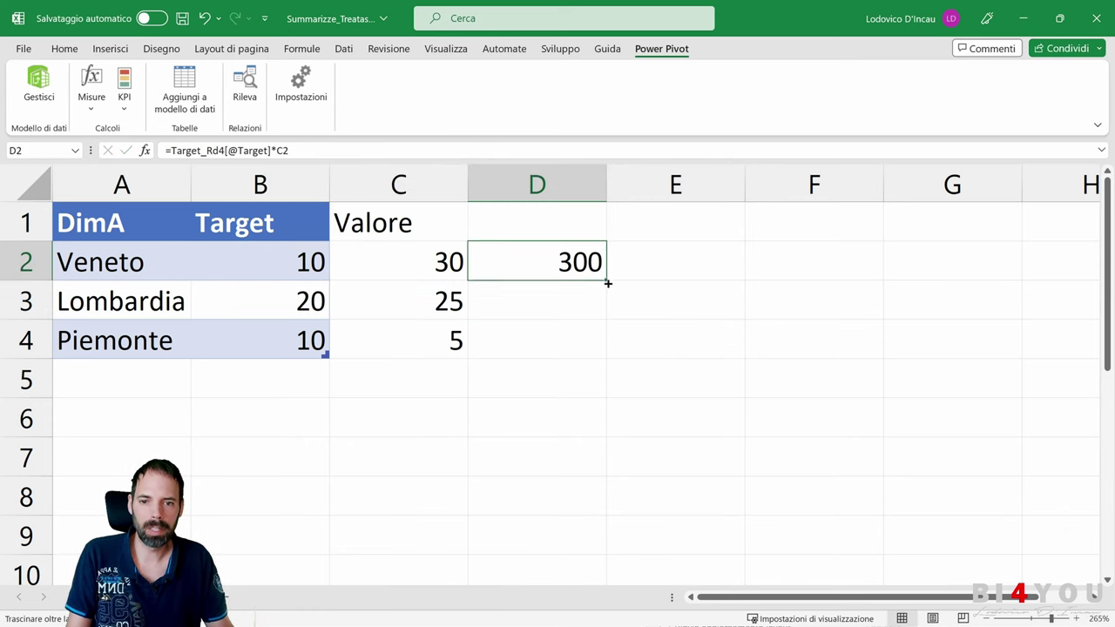
drag(606, 281, 592, 354)
click(563, 291)
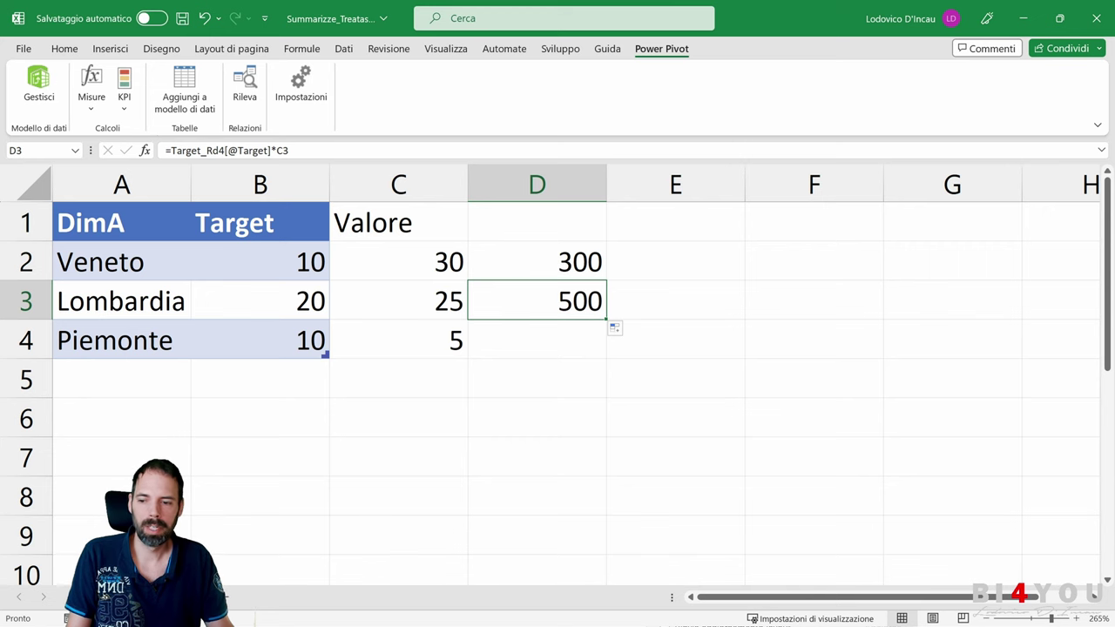
click(482, 496)
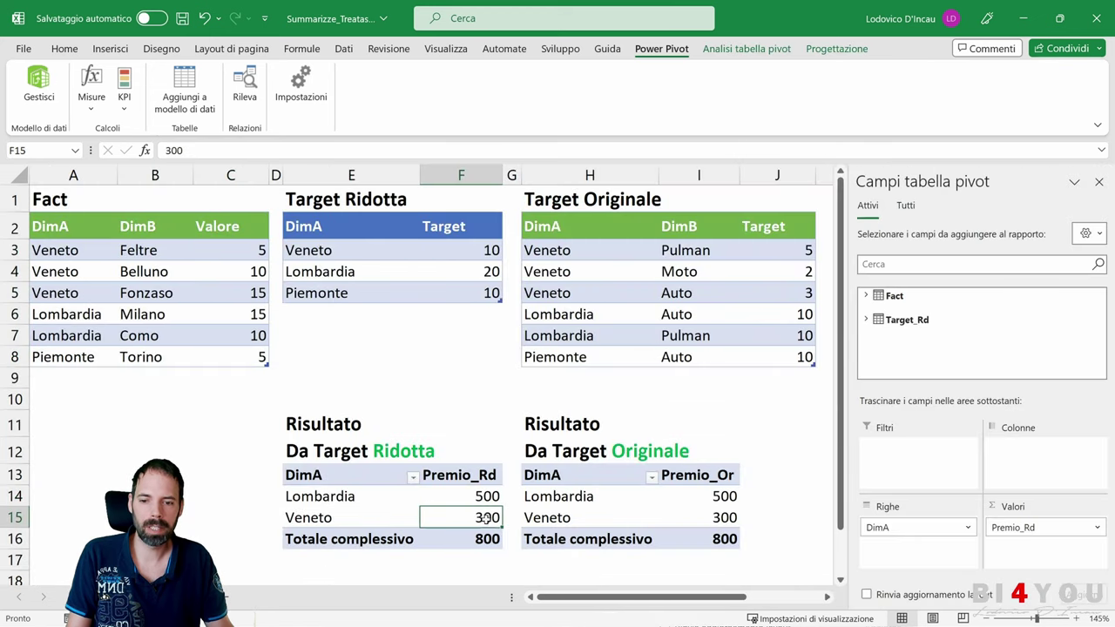
Step: Inspect the current Premio_Rd values for Lombardia and Veneto in the Ridotta pivot
click(481, 517)
click(476, 498)
click(478, 511)
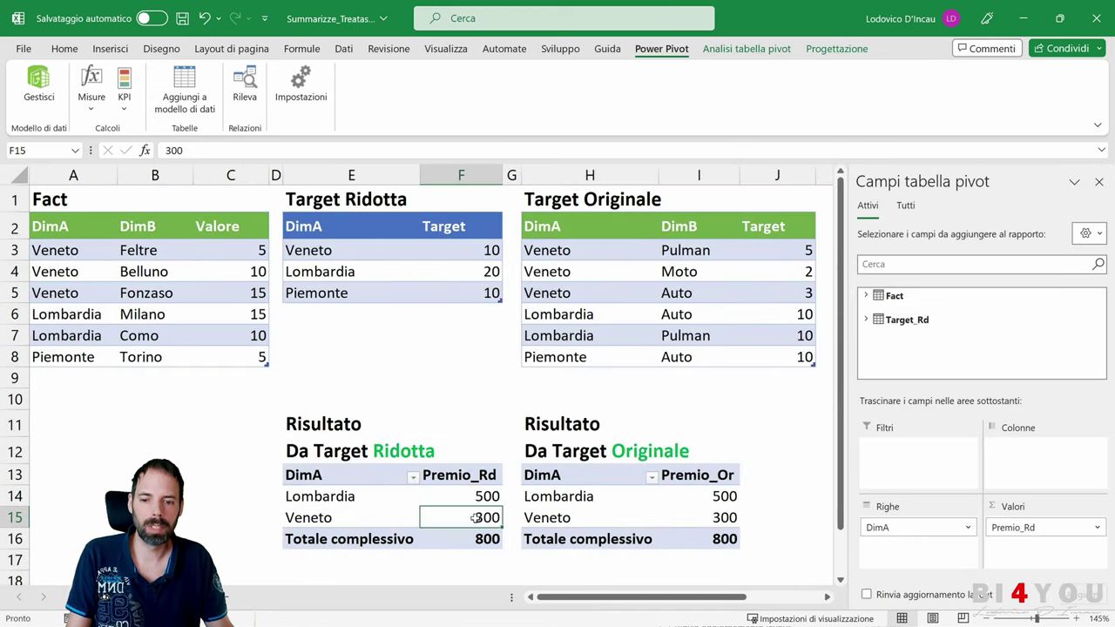
key(alt+Tab)
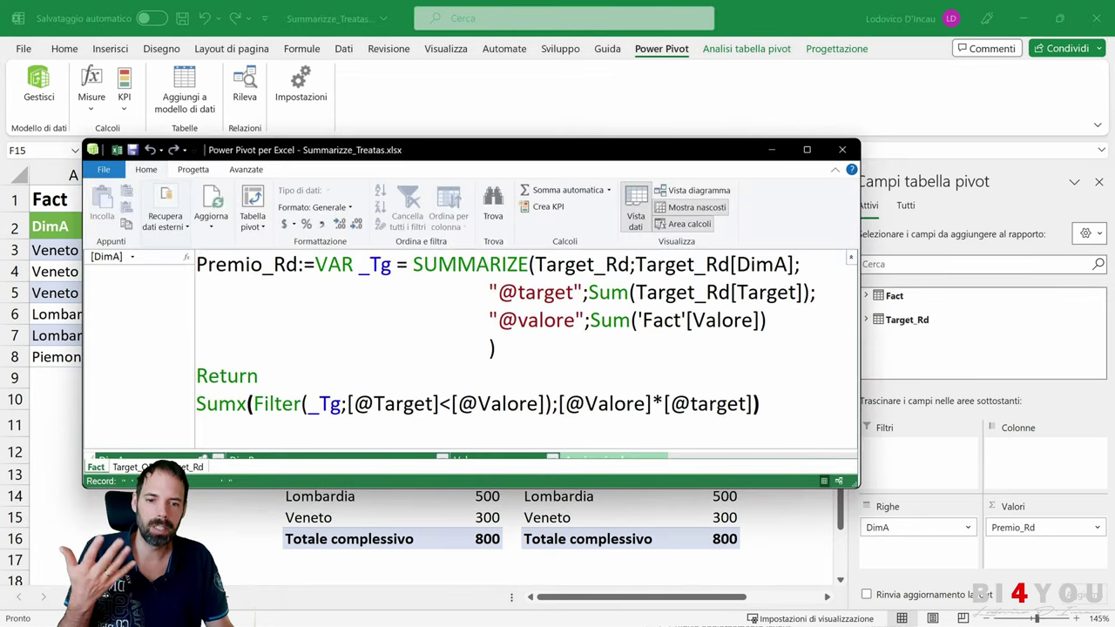
drag(753, 403, 664, 403)
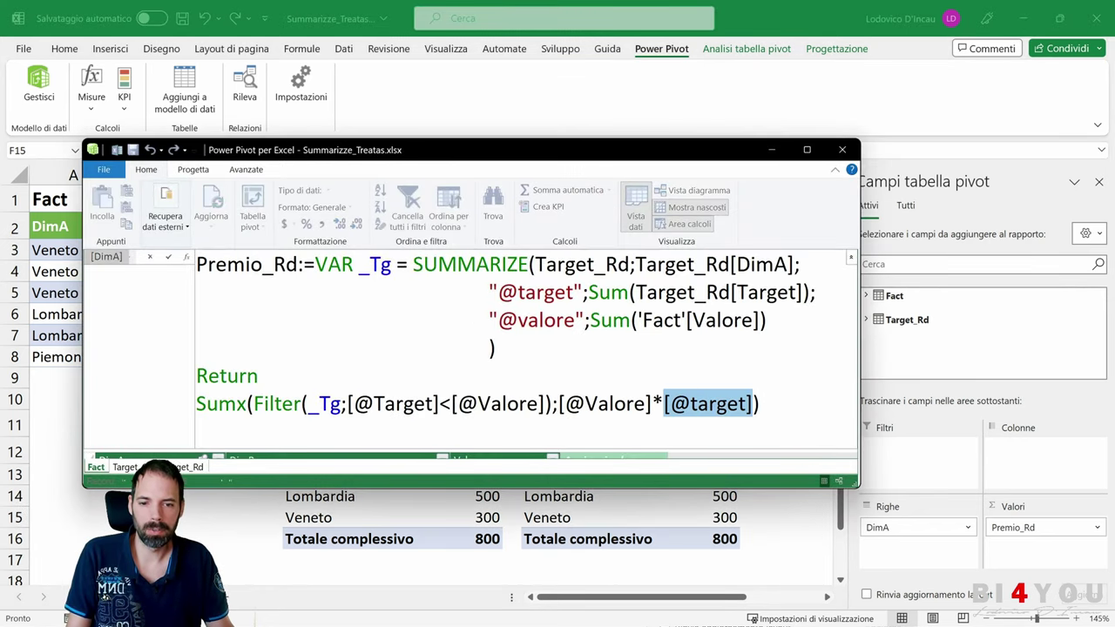
key(alt+Tab)
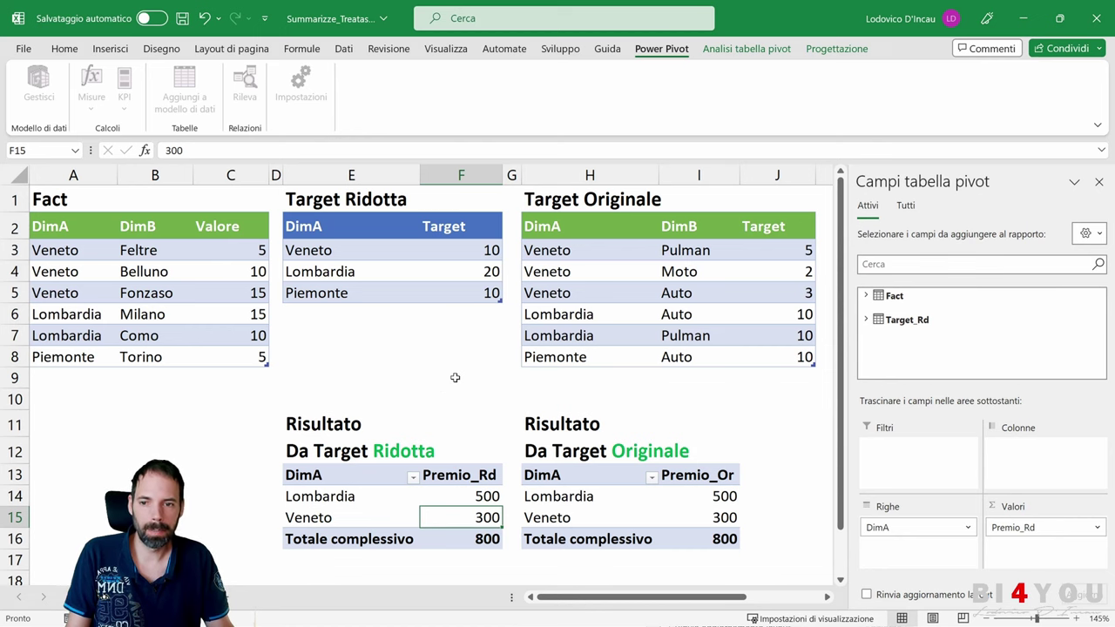
key(alt+Tab)
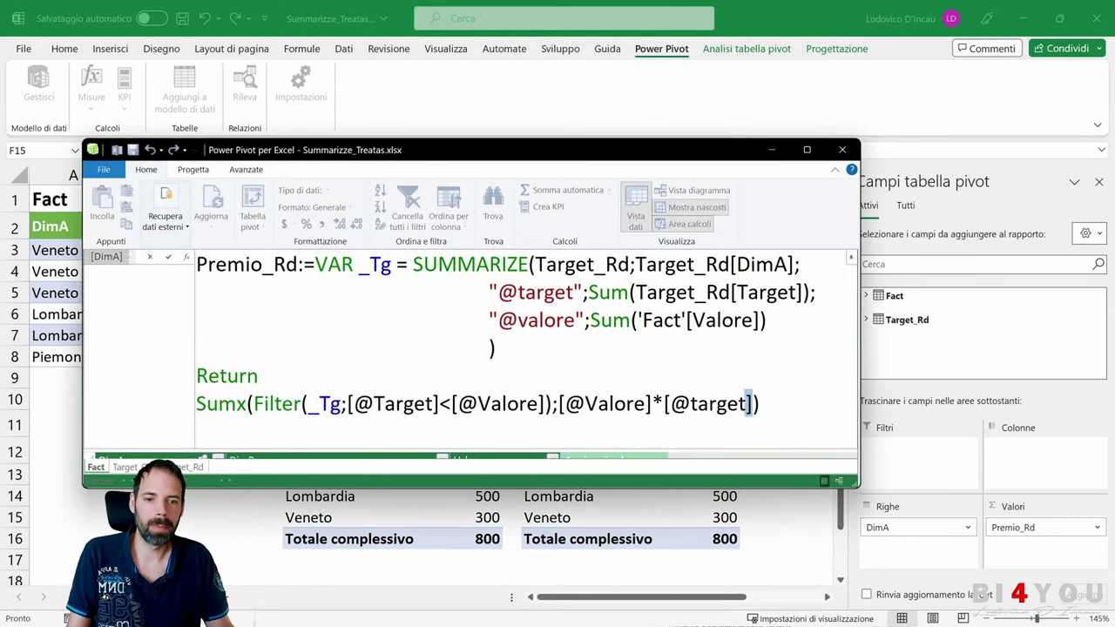
text(0)
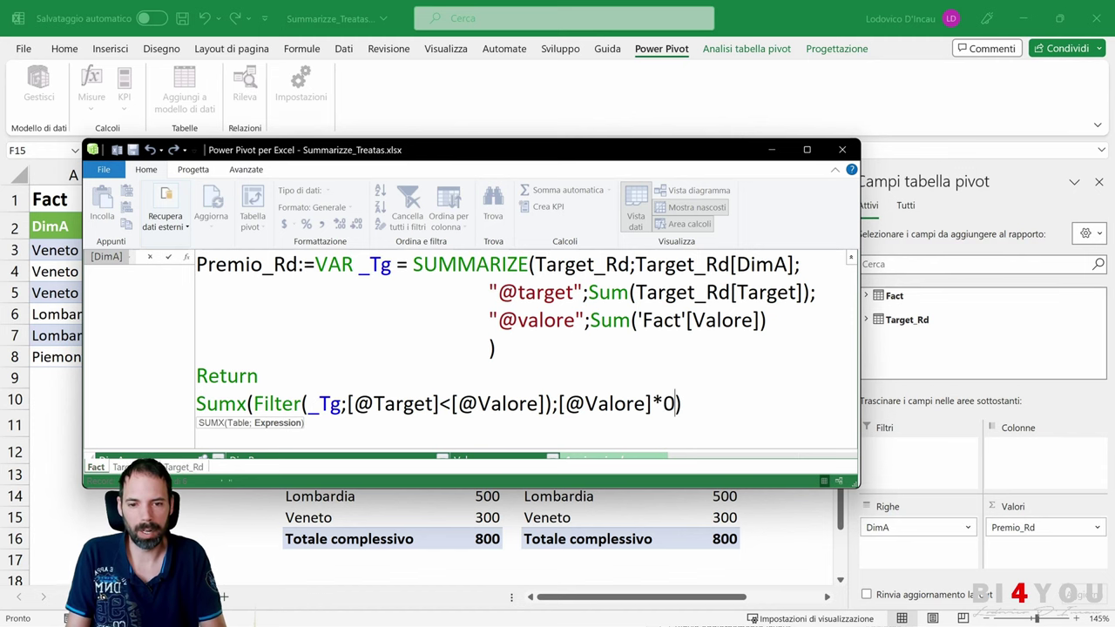
text(,2)
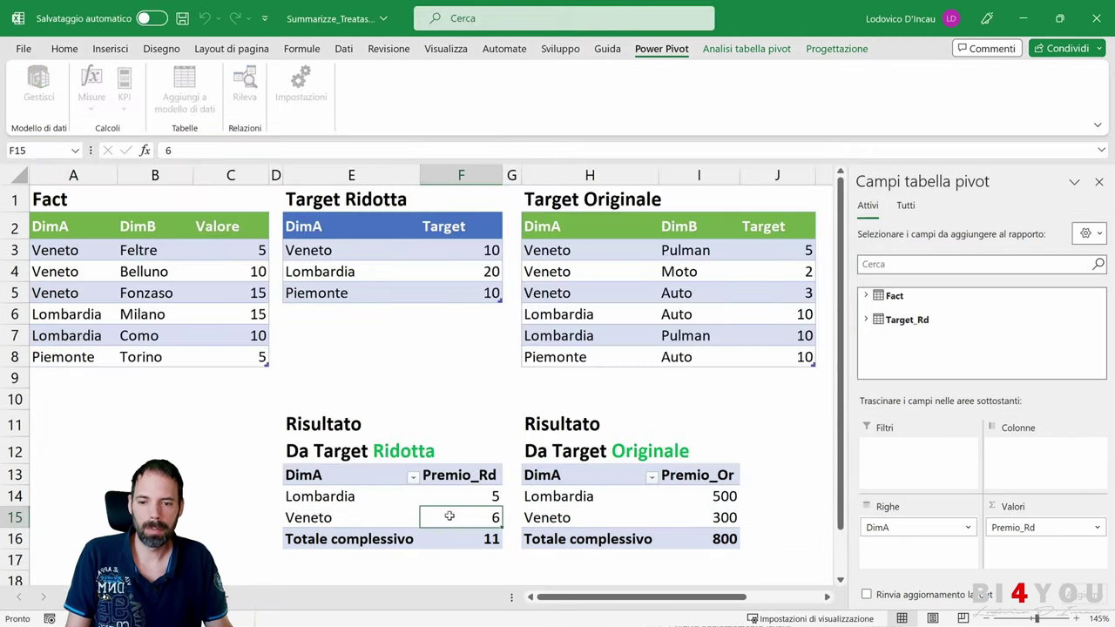
Step: Commit the measure and verify the pivot shows Lombardia 5 and Veneto 6, totalling 11
click(486, 499)
click(358, 496)
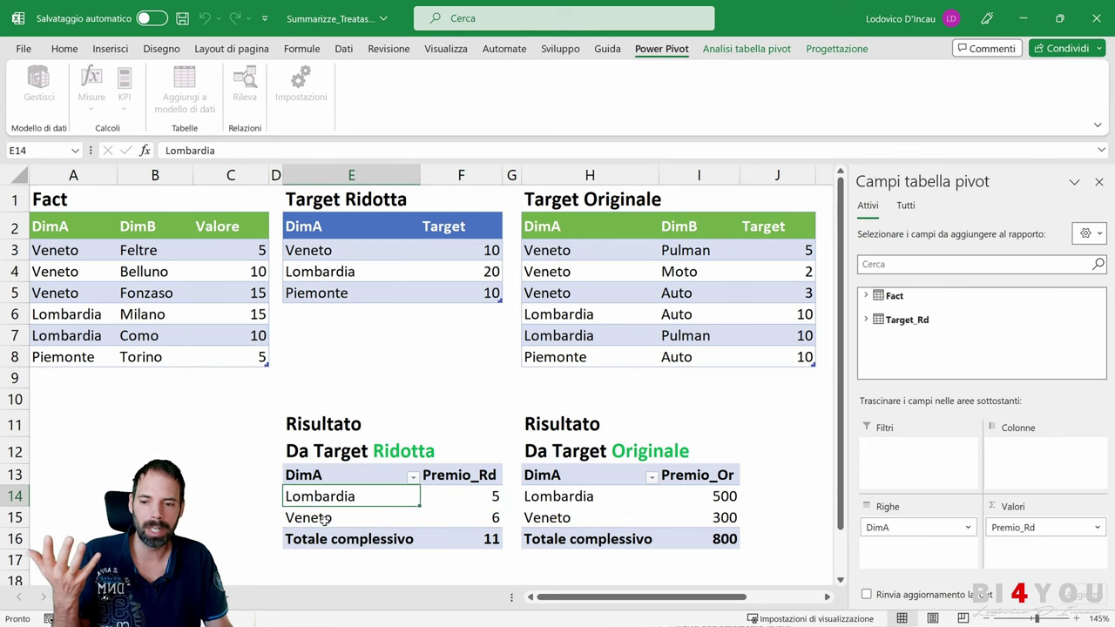
click(361, 517)
click(475, 497)
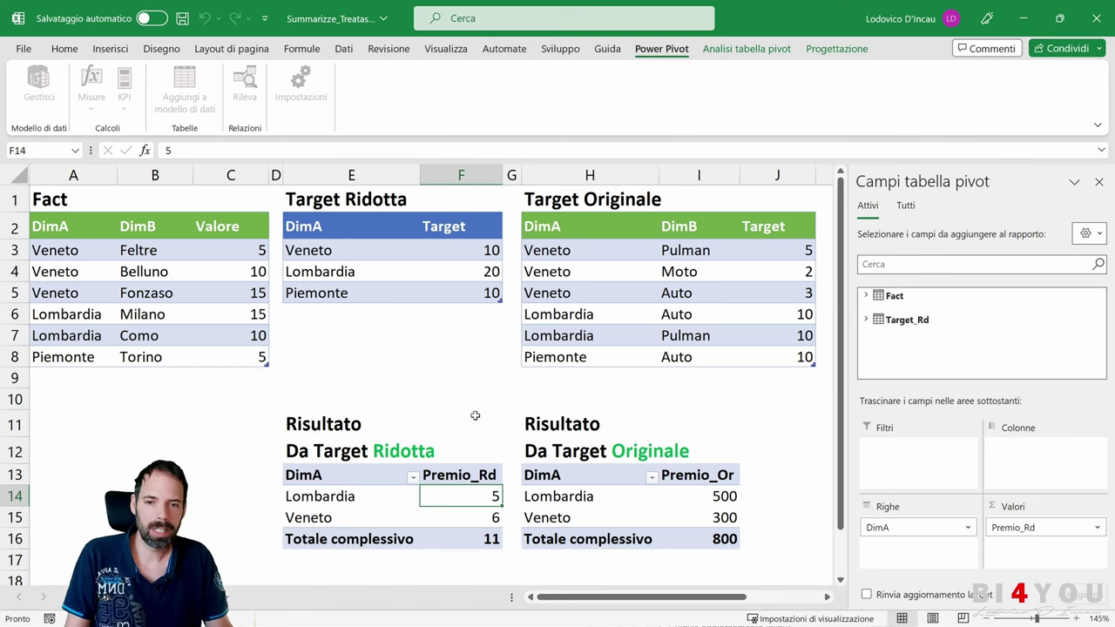
drag(311, 229, 473, 291)
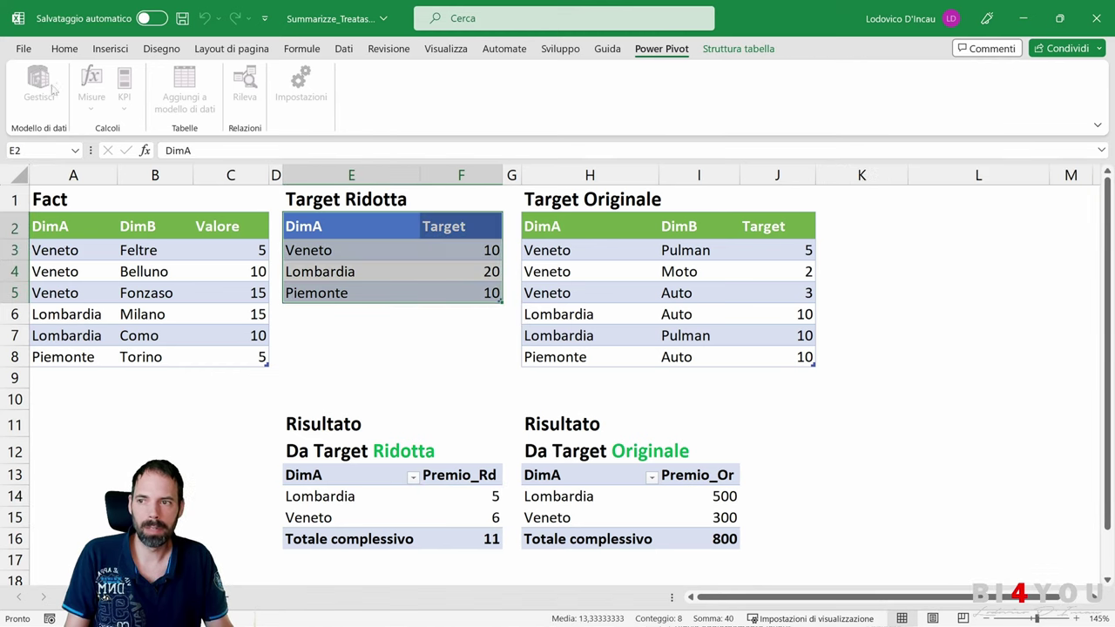
Step: Maximize the Power Pivot window and show the diagram view of the model's tables
click(405, 336)
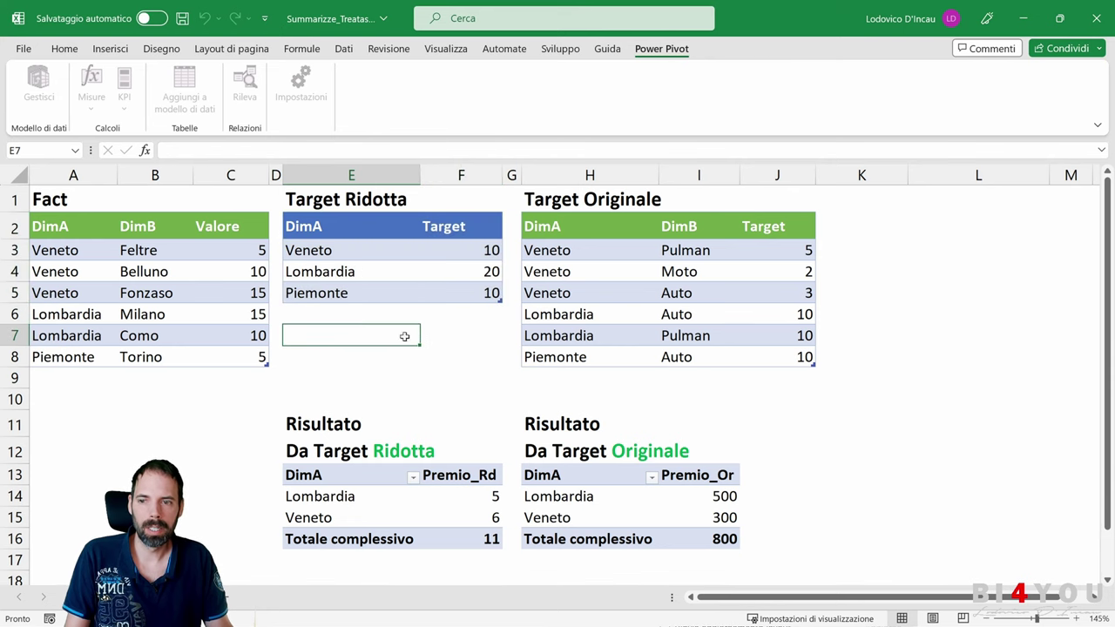
key(alt+Tab)
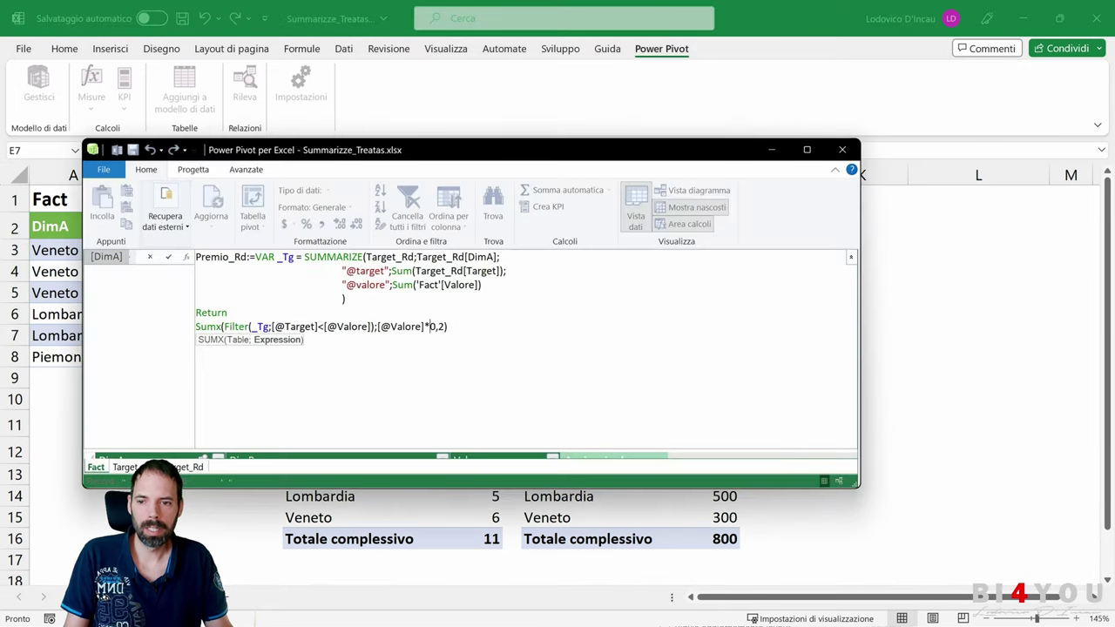
double_click(644, 152)
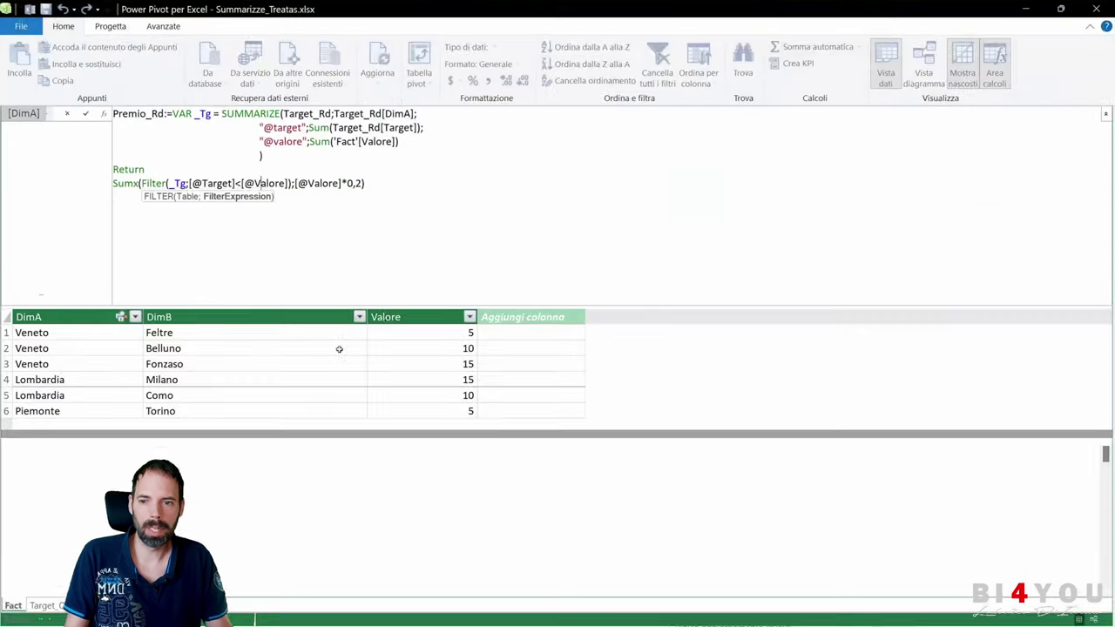
click(923, 70)
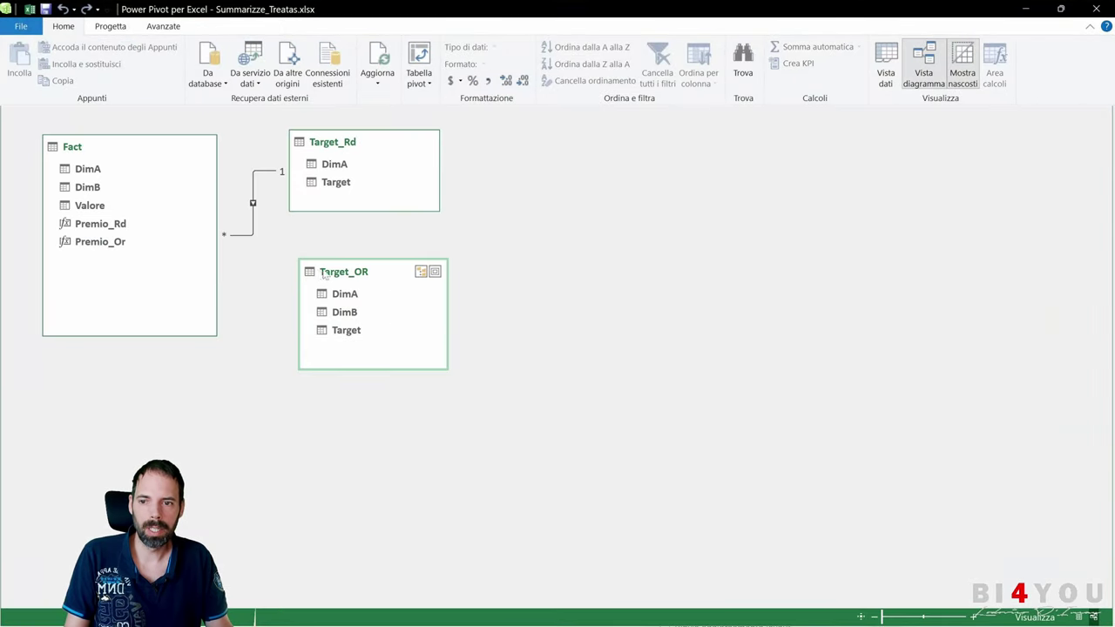
Step: Try relating Target_OR's DimA to Fact, dismiss the duplicate-values error, and return to data view
mouse_move(322, 273)
mouse_down()
mouse_move(351, 270)
mouse_move(103, 174)
mouse_up()
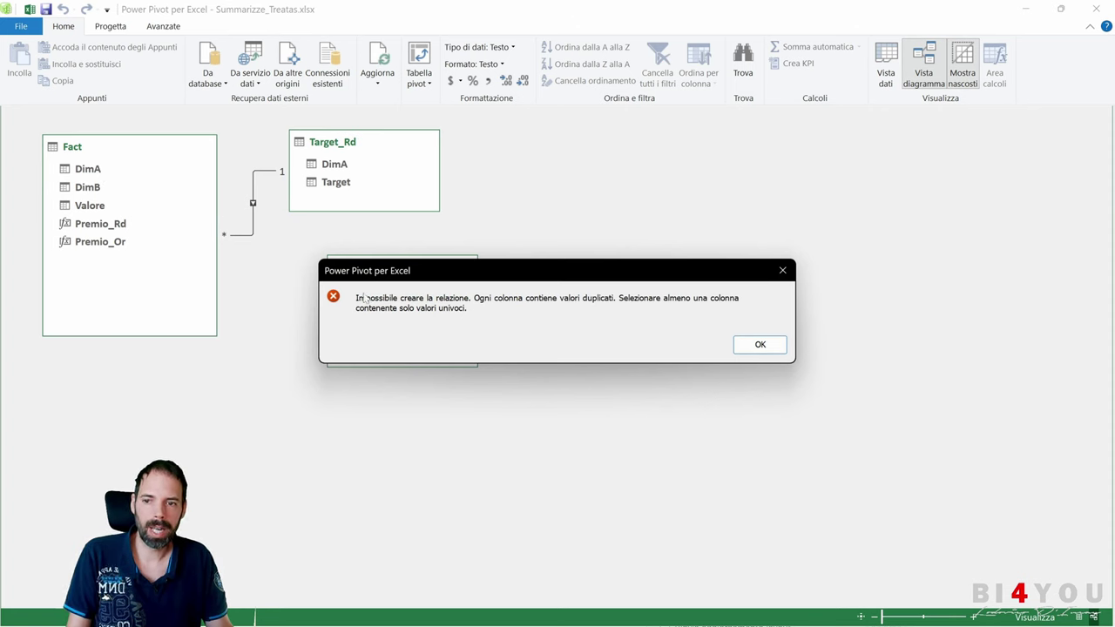
click(760, 345)
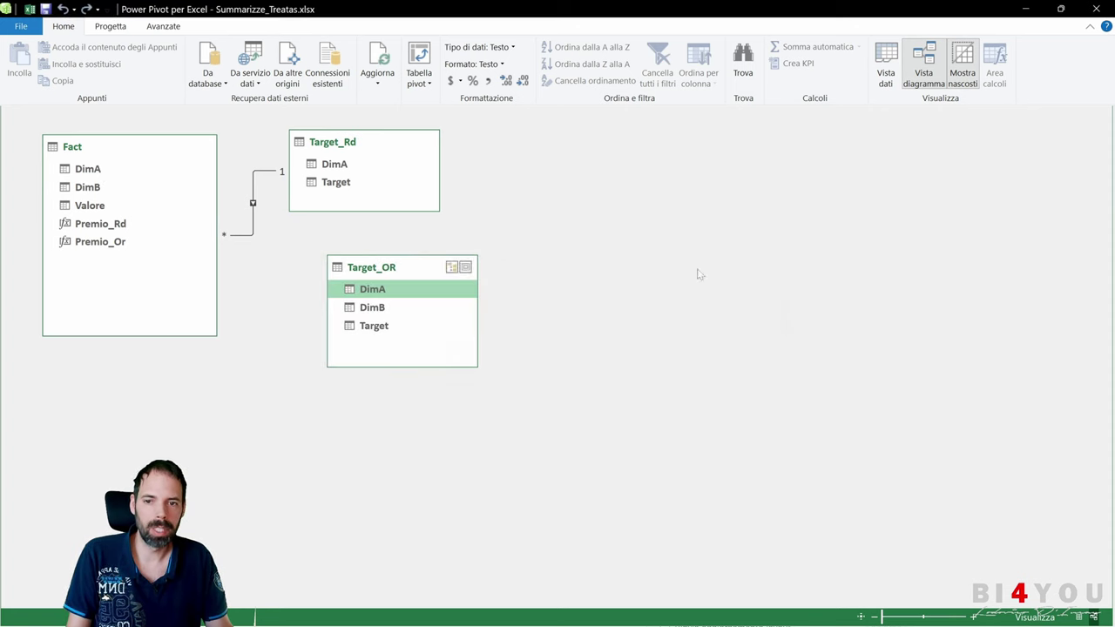
click(885, 68)
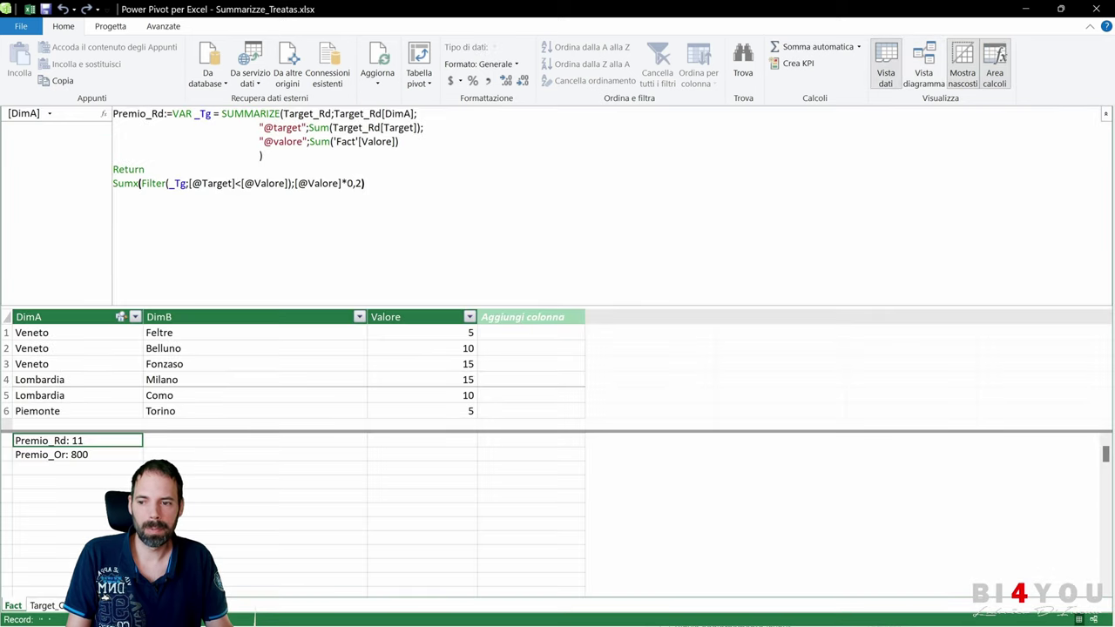
Step: Show the Premio_Or formula and delete its blank line
scroll(558, 191, up, 5)
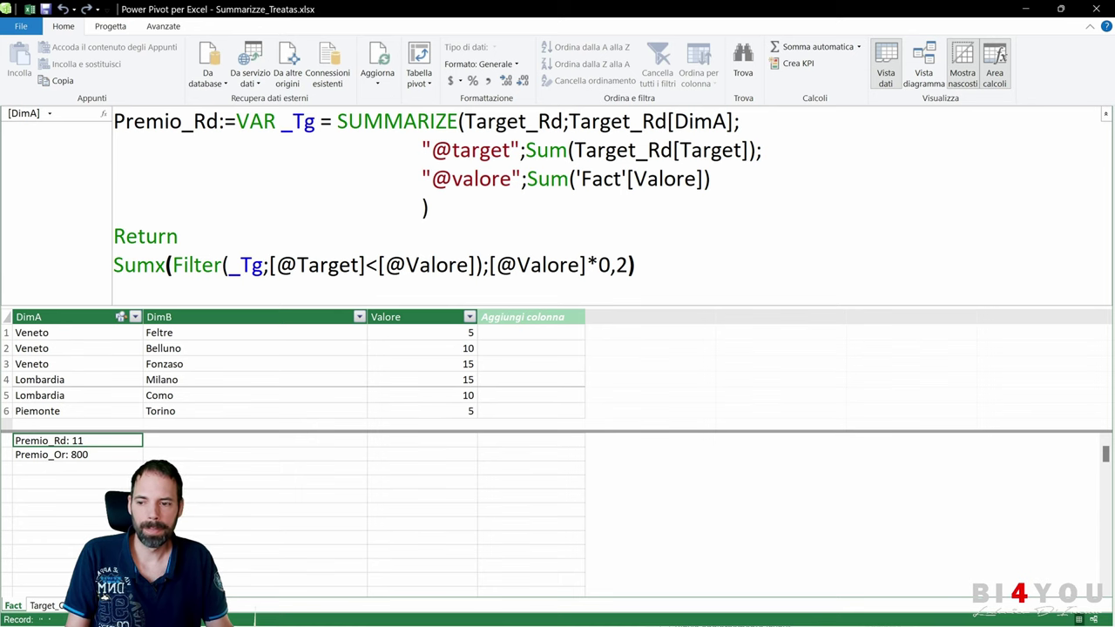
click(87, 455)
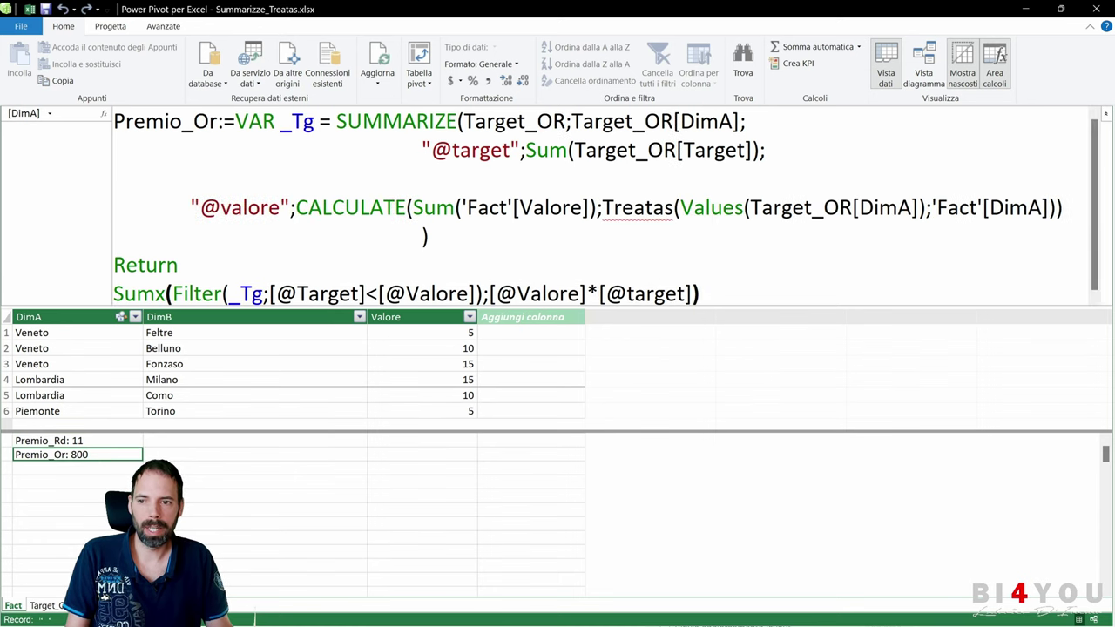
scroll(558, 192, down, 2)
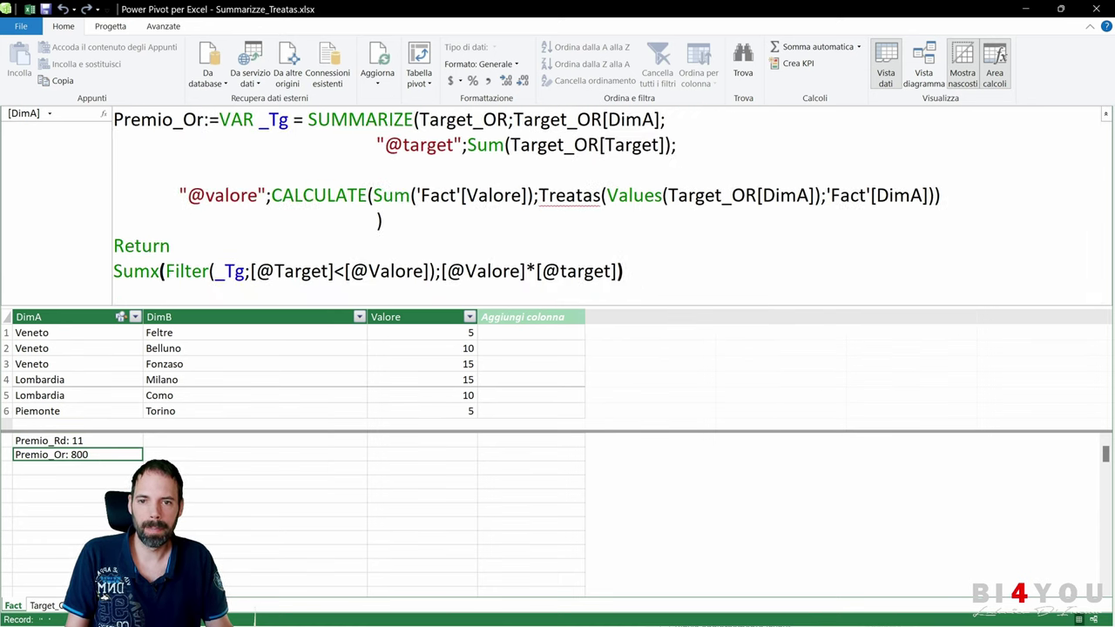
click(113, 195)
key(BackSpace)
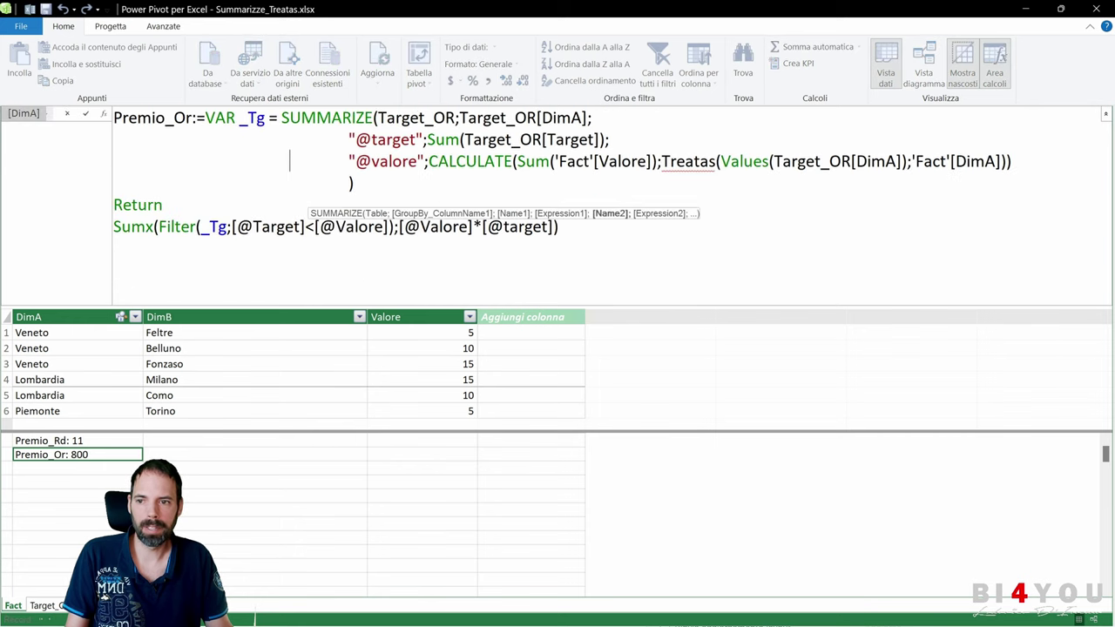
click(353, 183)
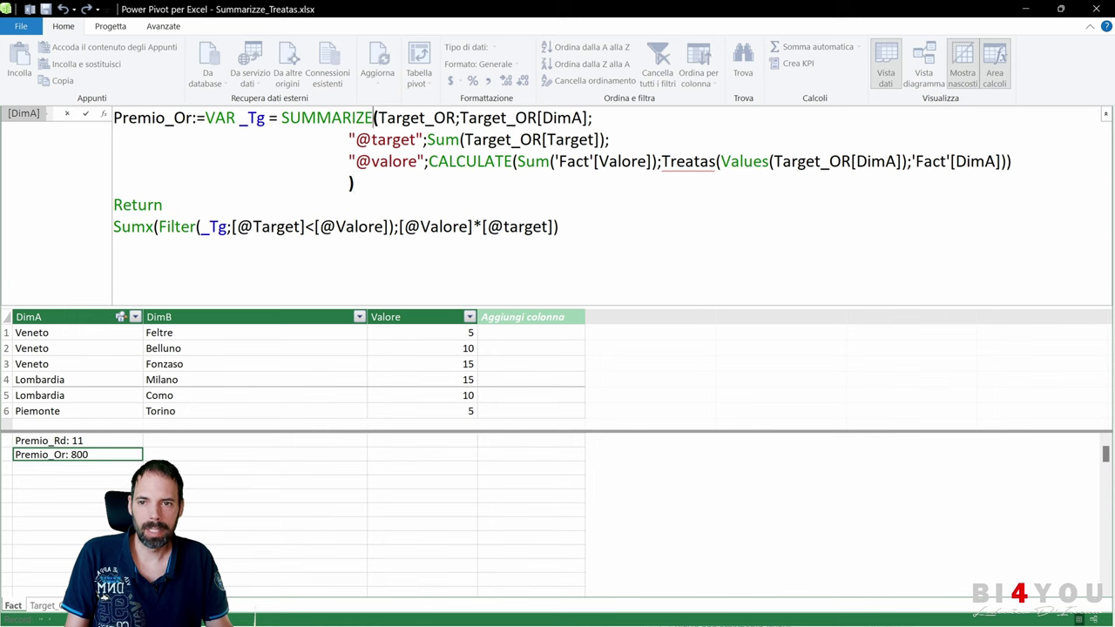
drag(373, 118, 455, 117)
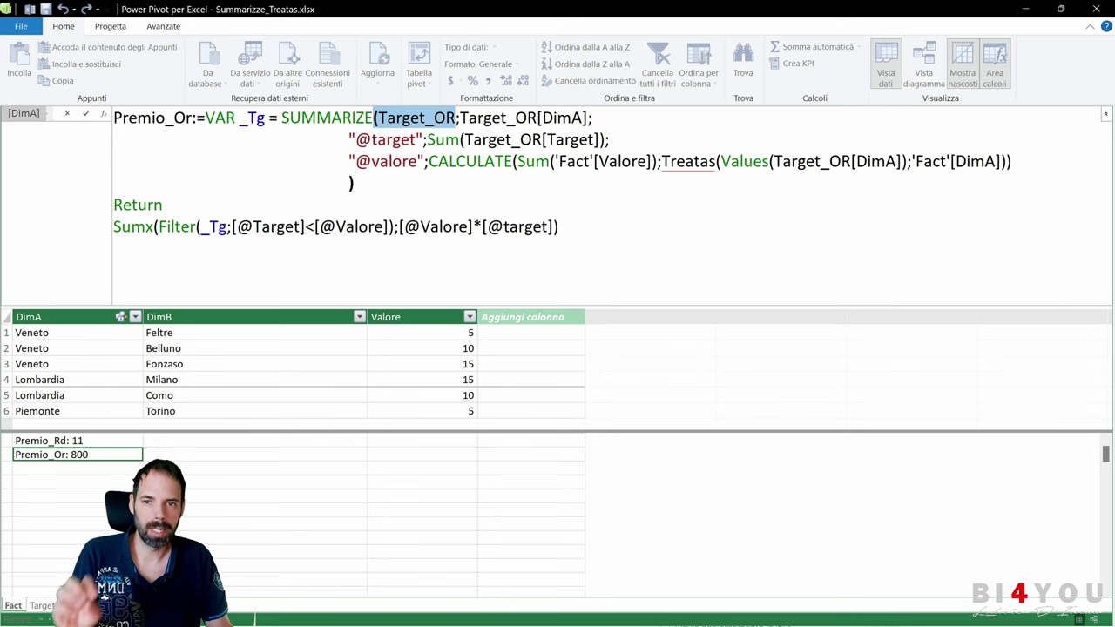
click(475, 118)
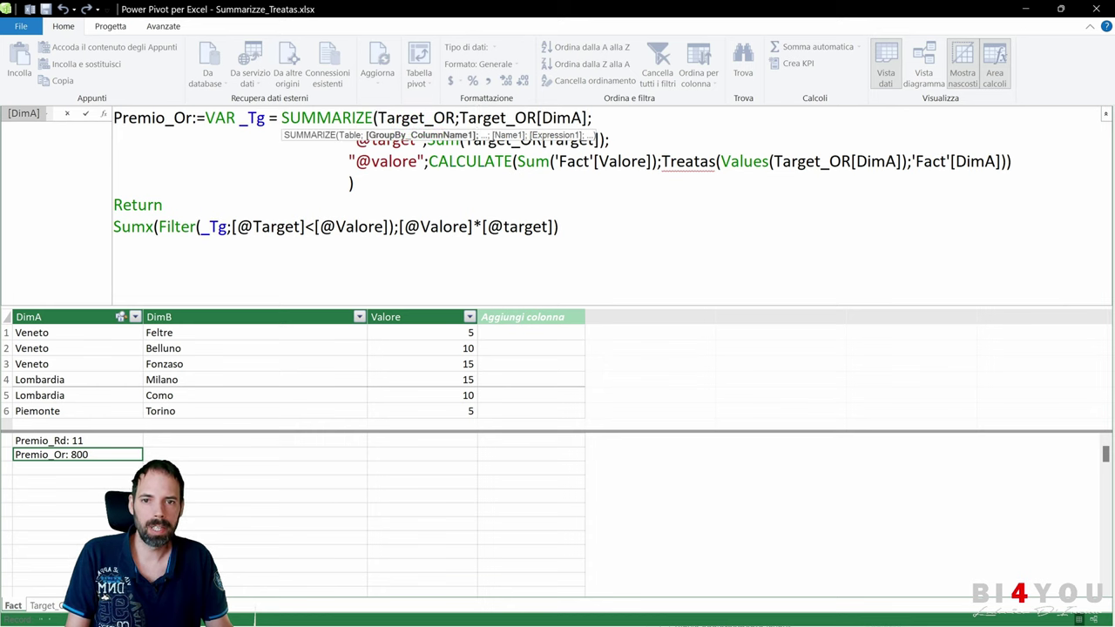
drag(587, 117, 541, 118)
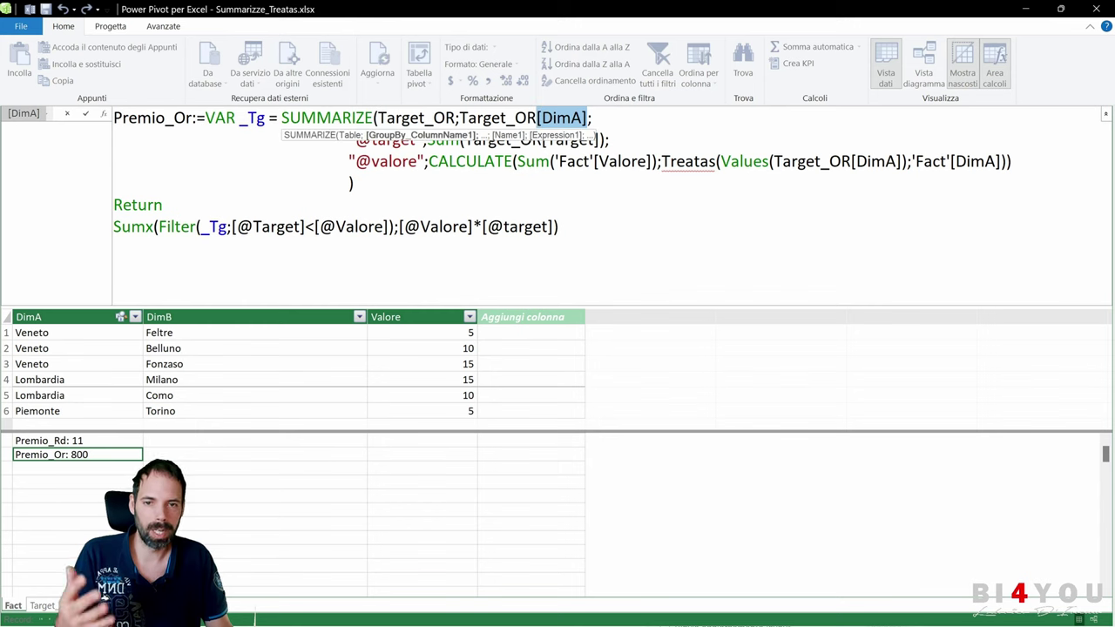
click(592, 117)
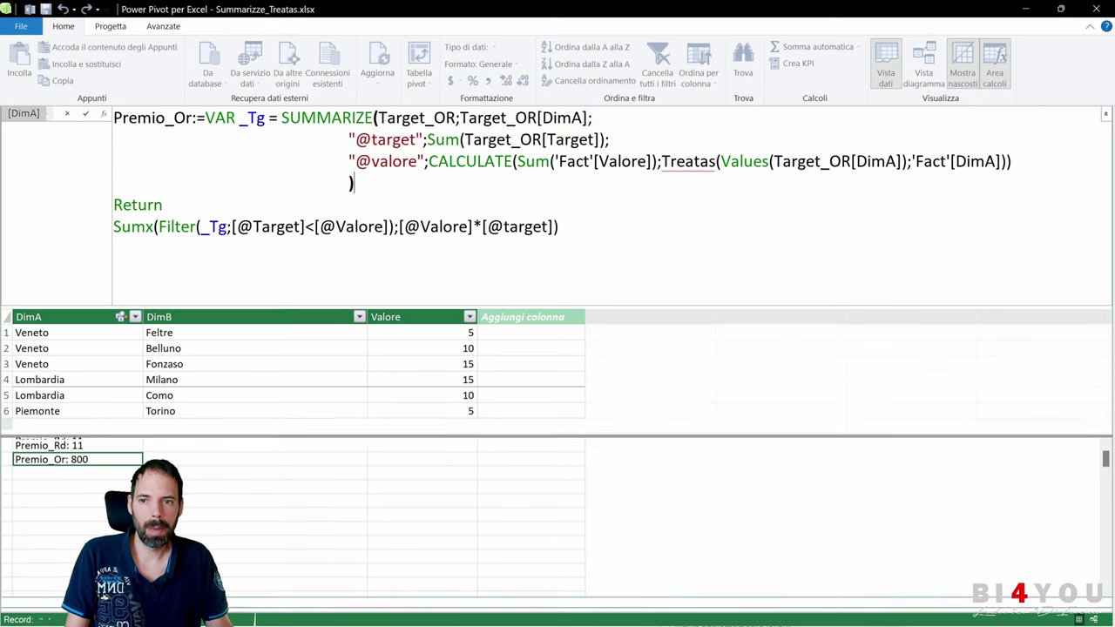
drag(355, 139, 610, 139)
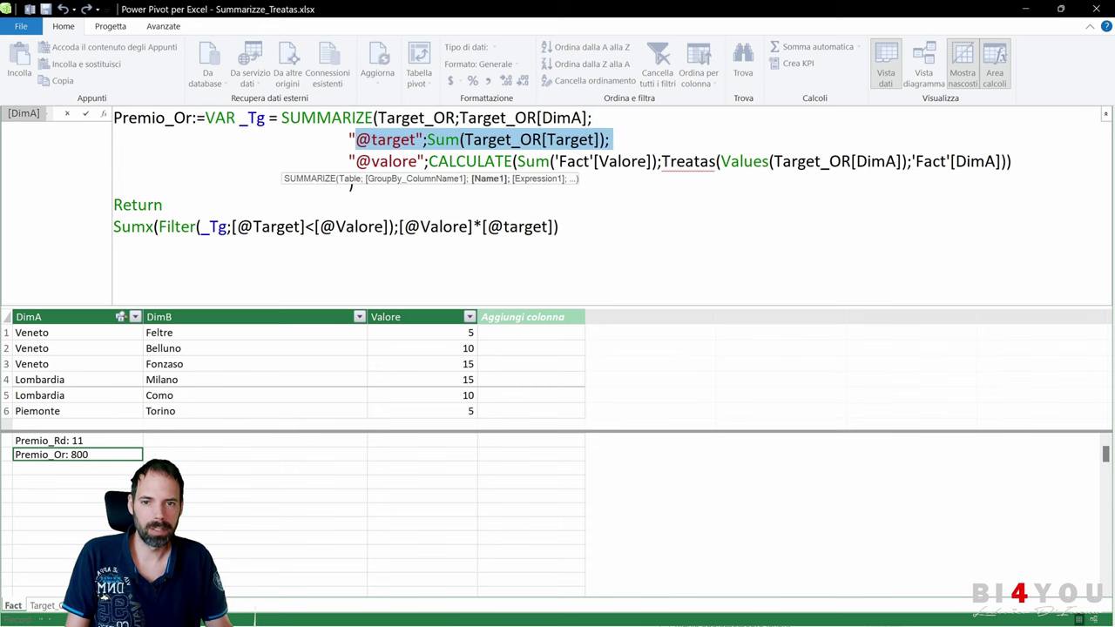
click(610, 139)
drag(455, 118, 377, 117)
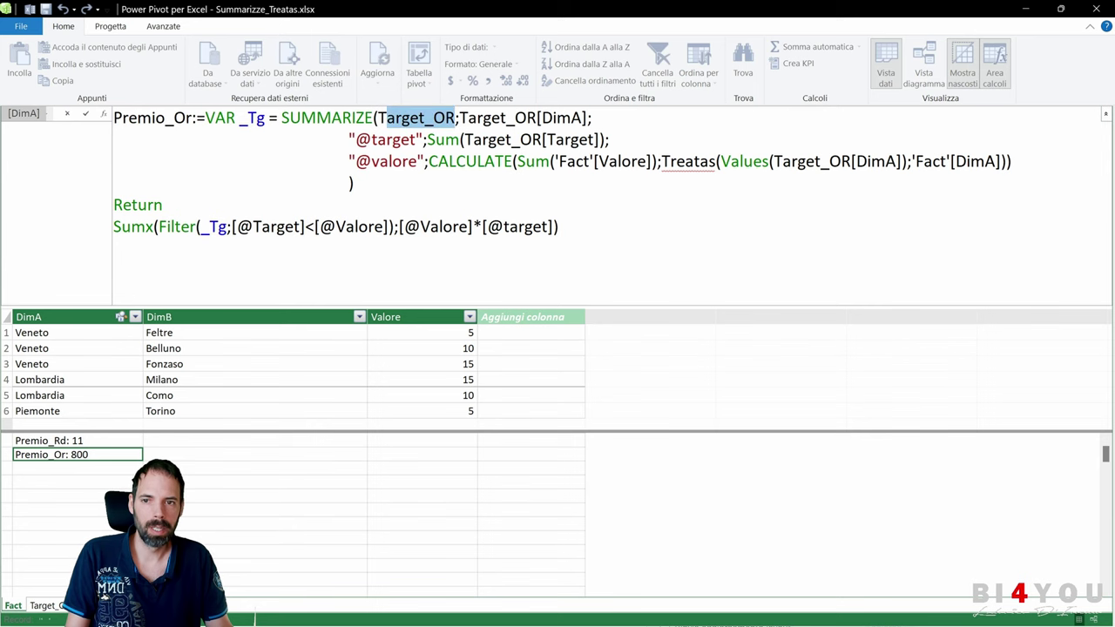
drag(558, 9, 564, 416)
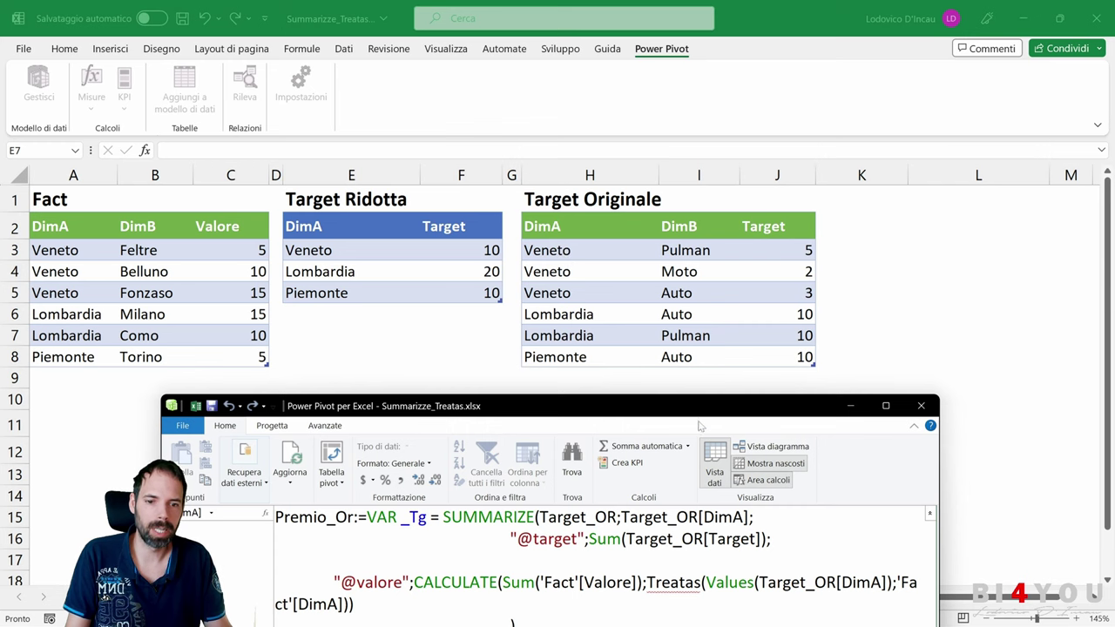
drag(700, 425, 701, 146)
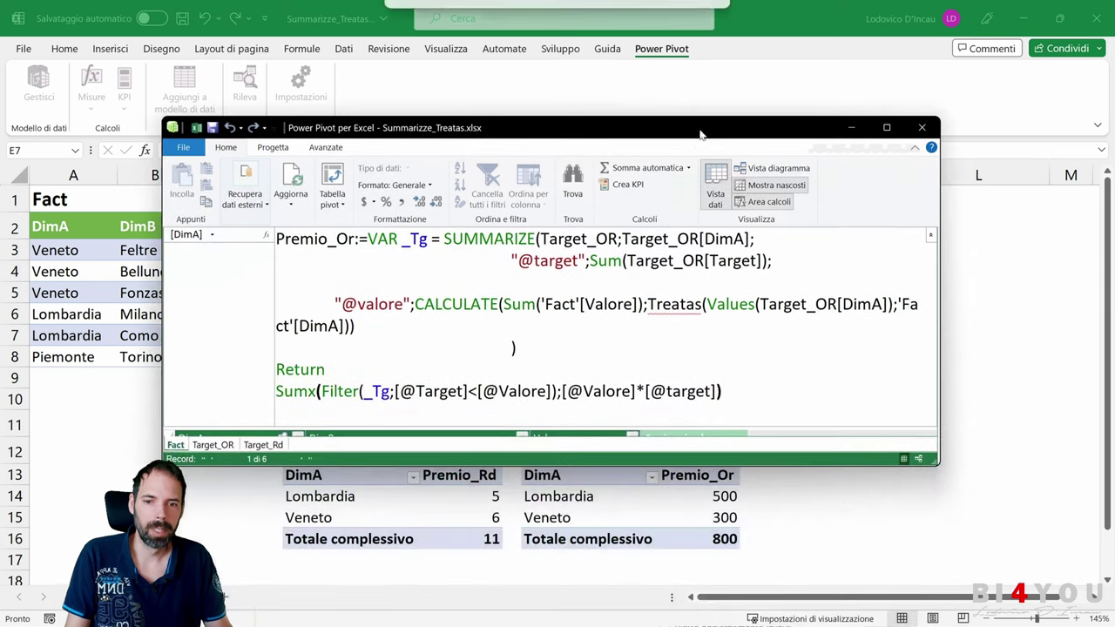
double_click(636, 132)
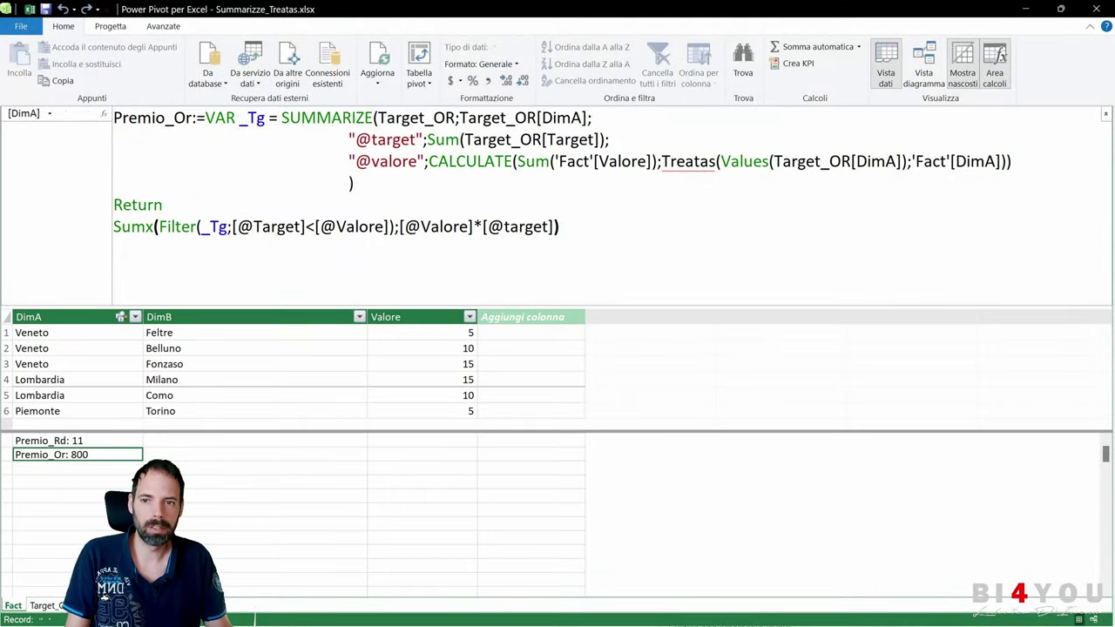
drag(356, 161, 417, 161)
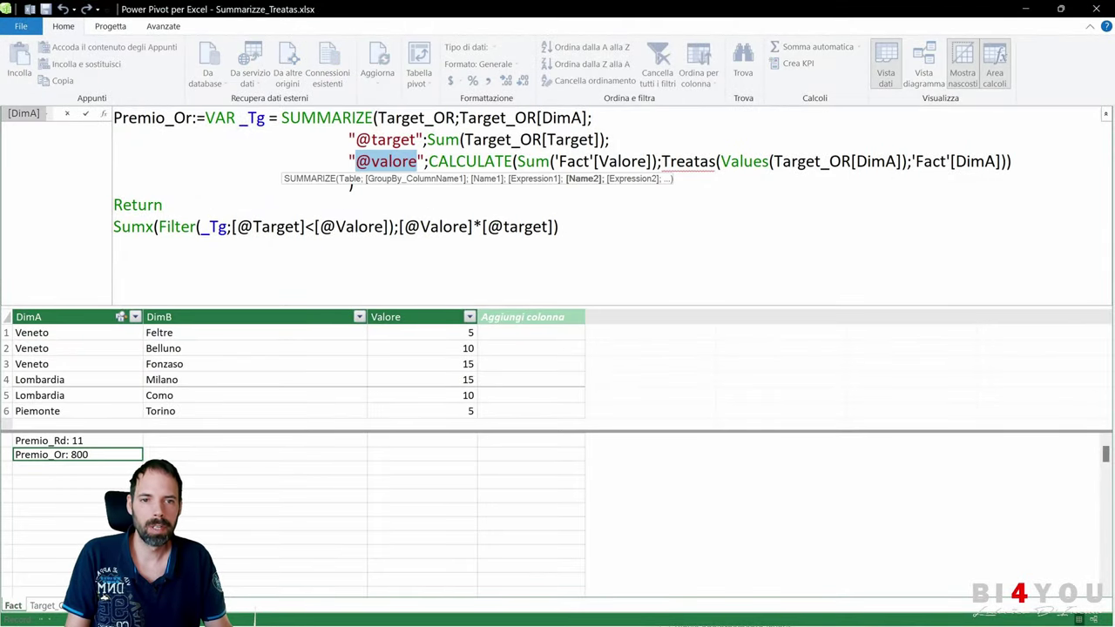
drag(518, 161, 651, 161)
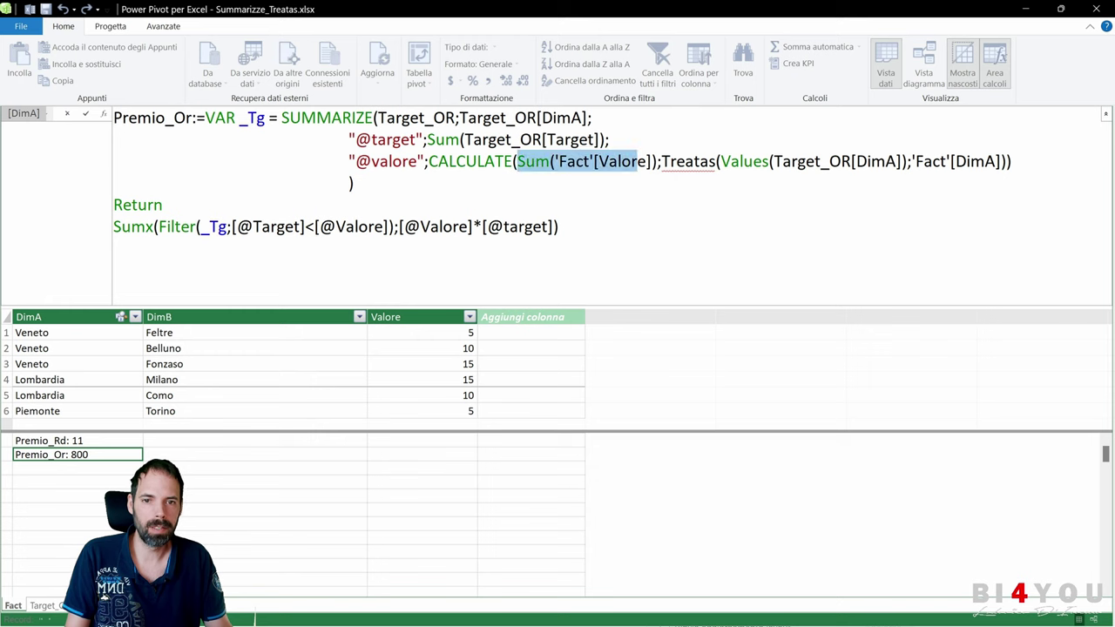
click(438, 161)
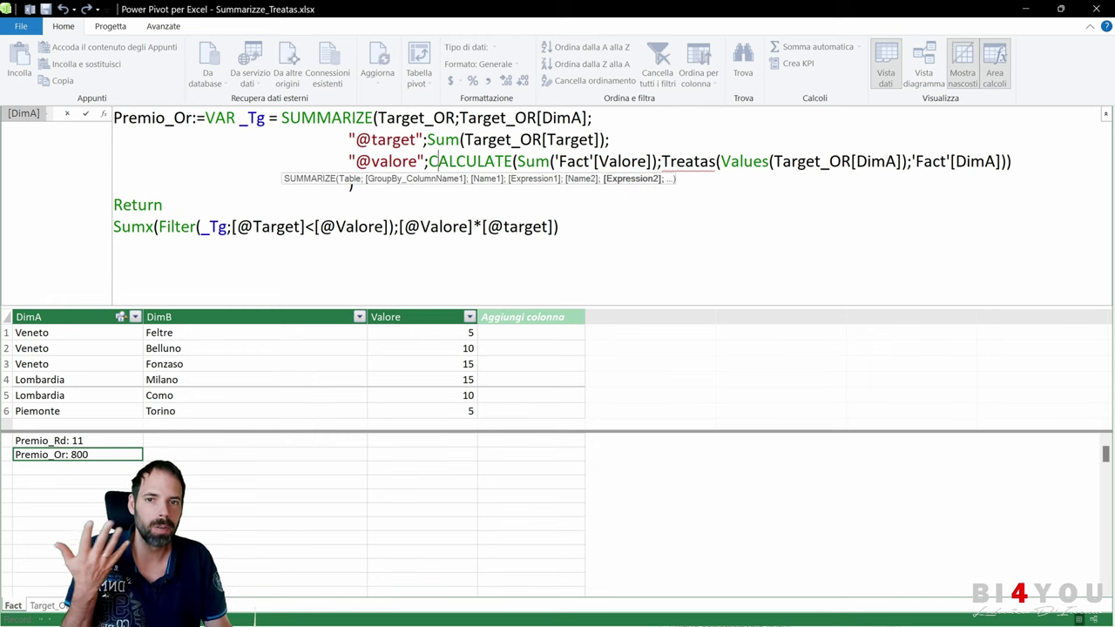
click(516, 161)
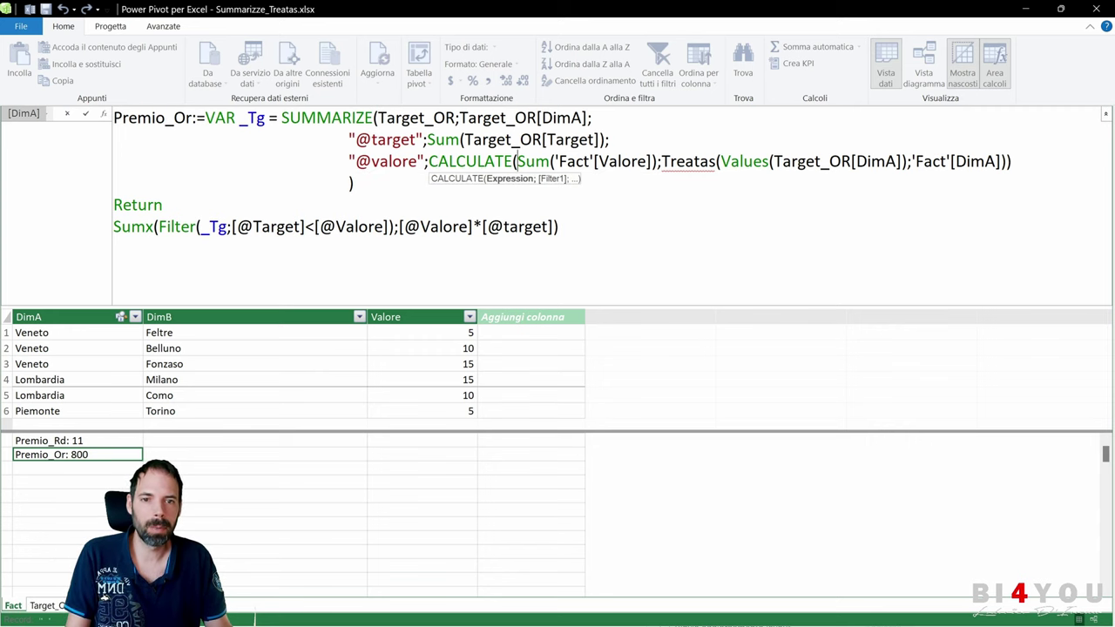
drag(662, 161, 716, 161)
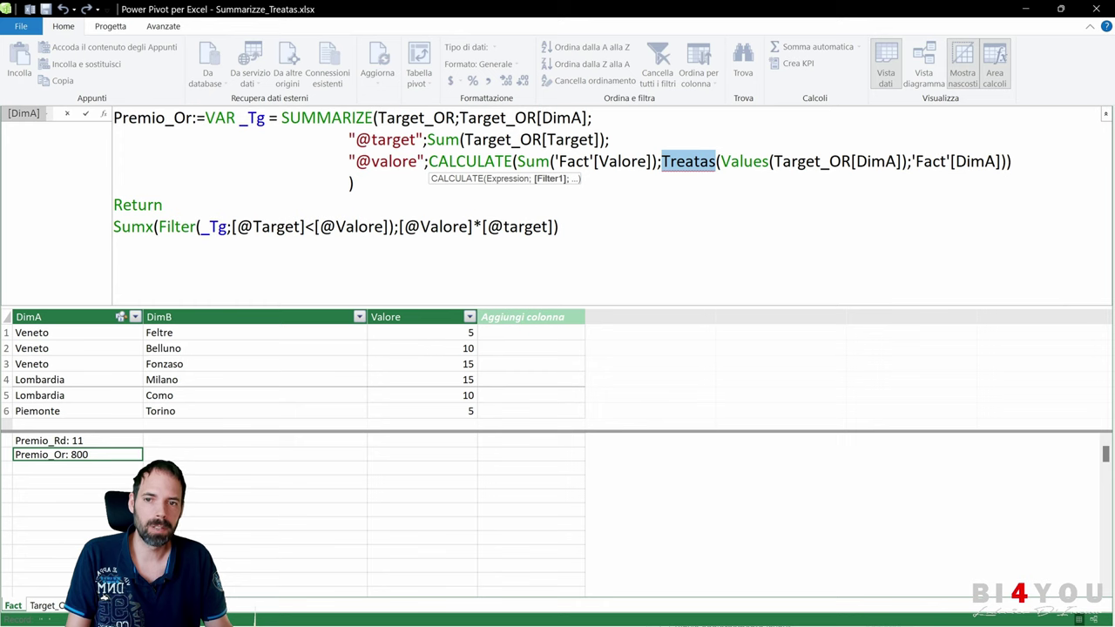
drag(428, 161, 516, 161)
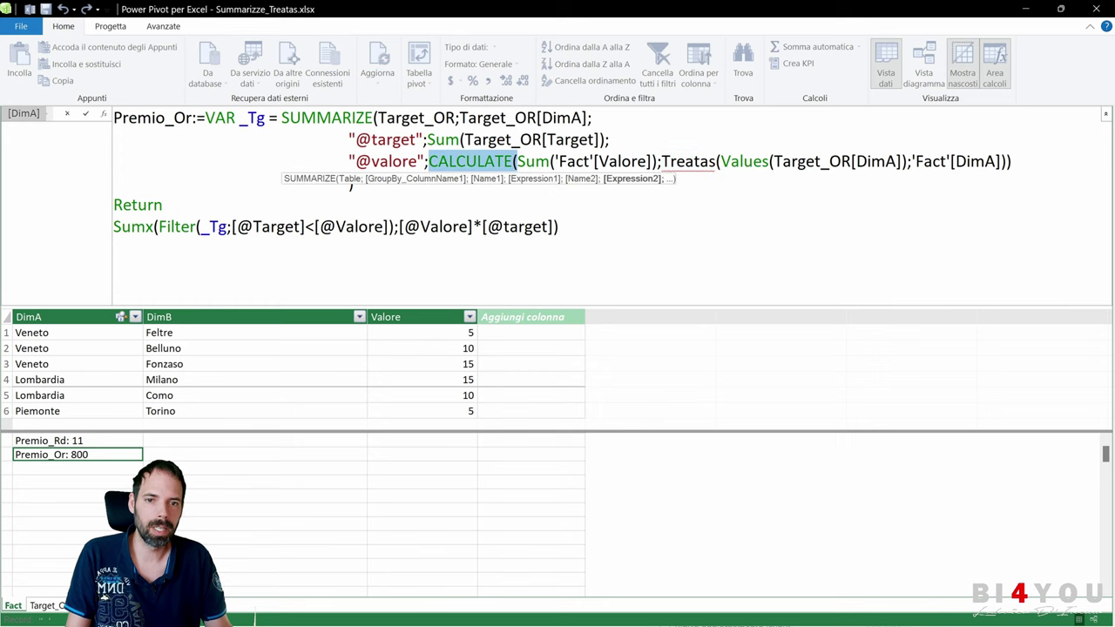
click(661, 161)
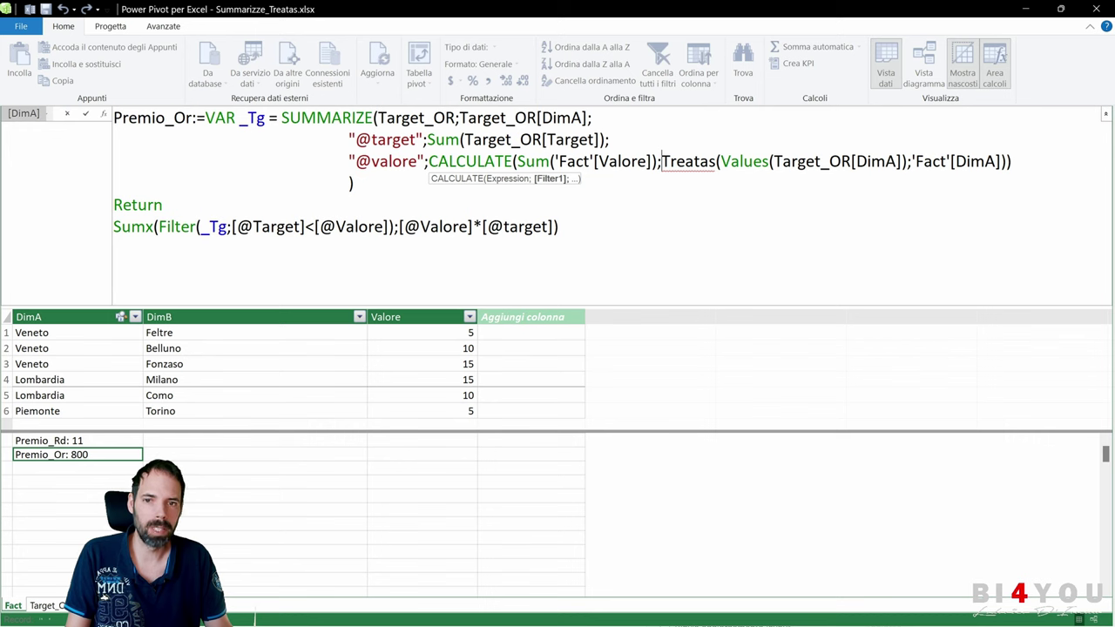
click(518, 162)
drag(518, 161, 652, 161)
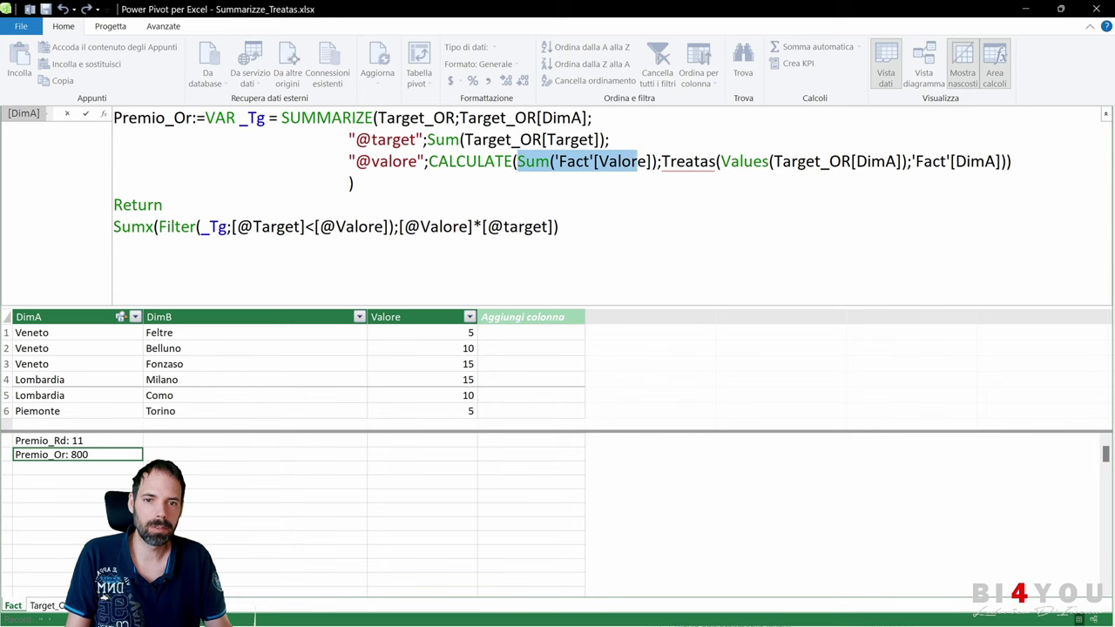
click(661, 161)
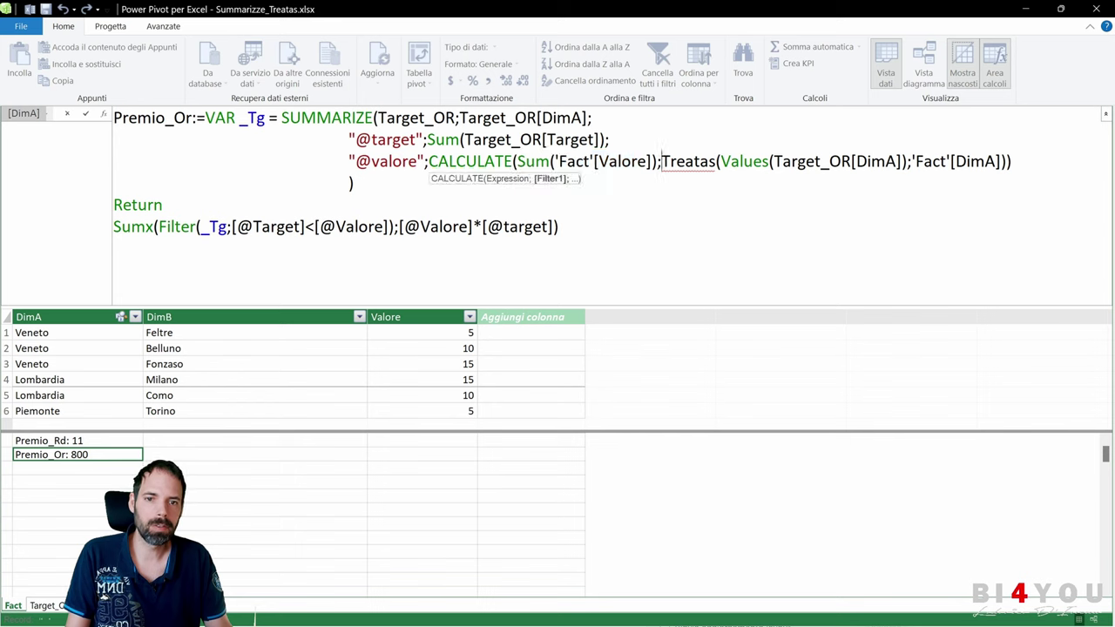
drag(661, 161, 716, 161)
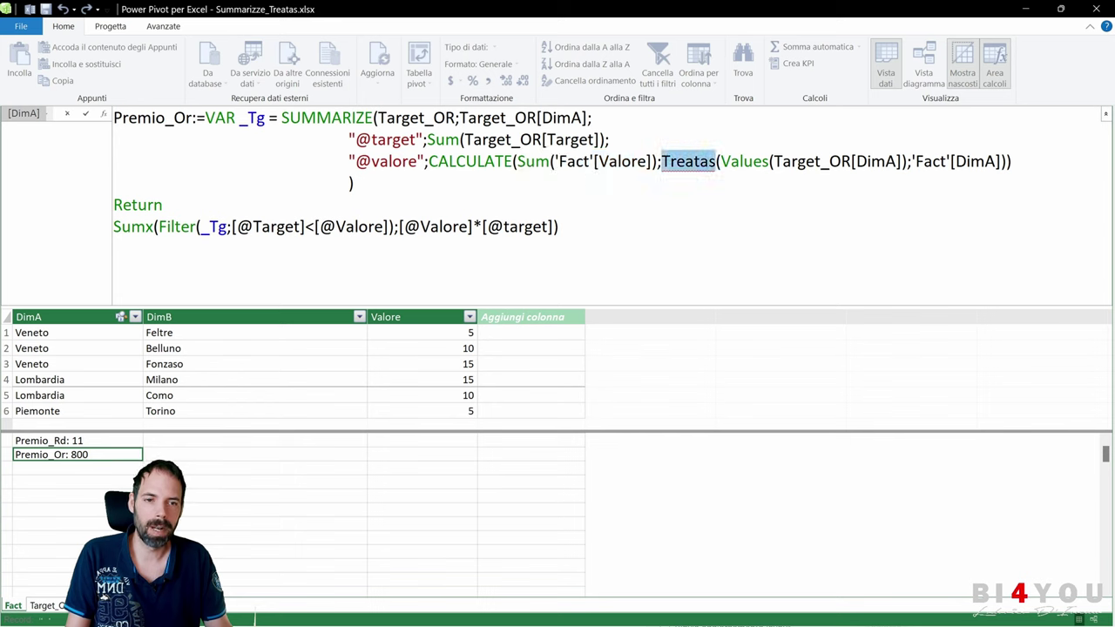
click(719, 161)
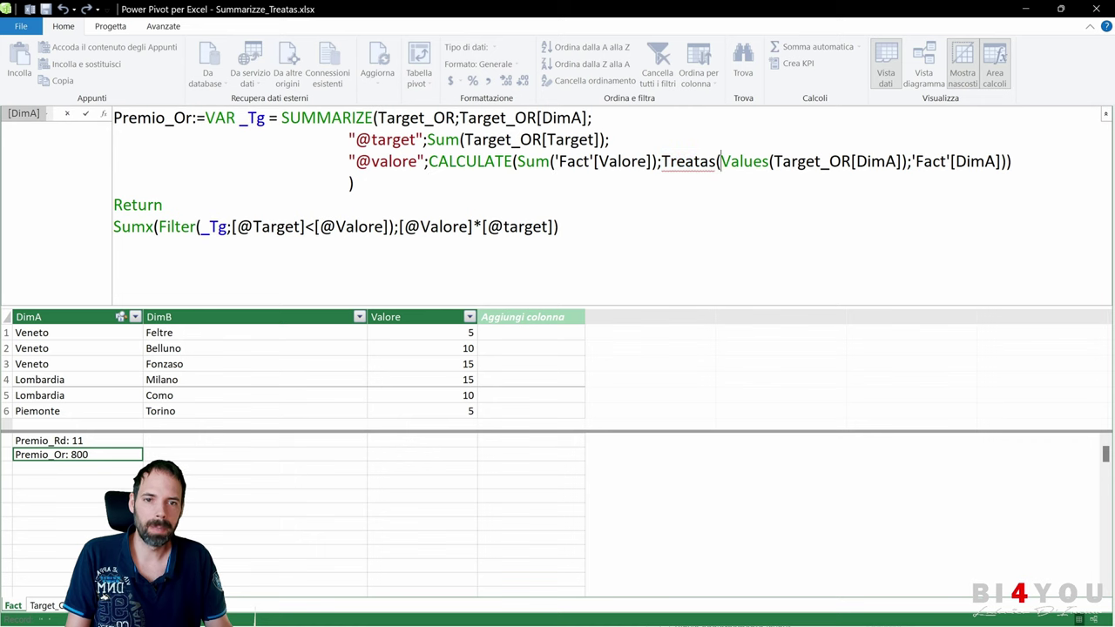
key(ctrl+space)
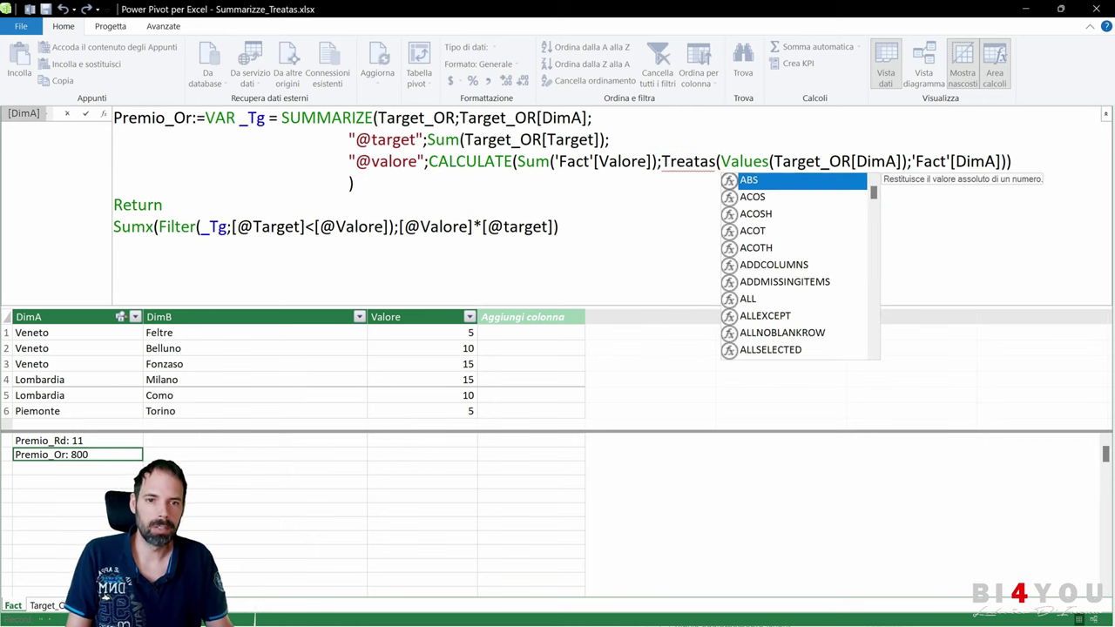
click(767, 161)
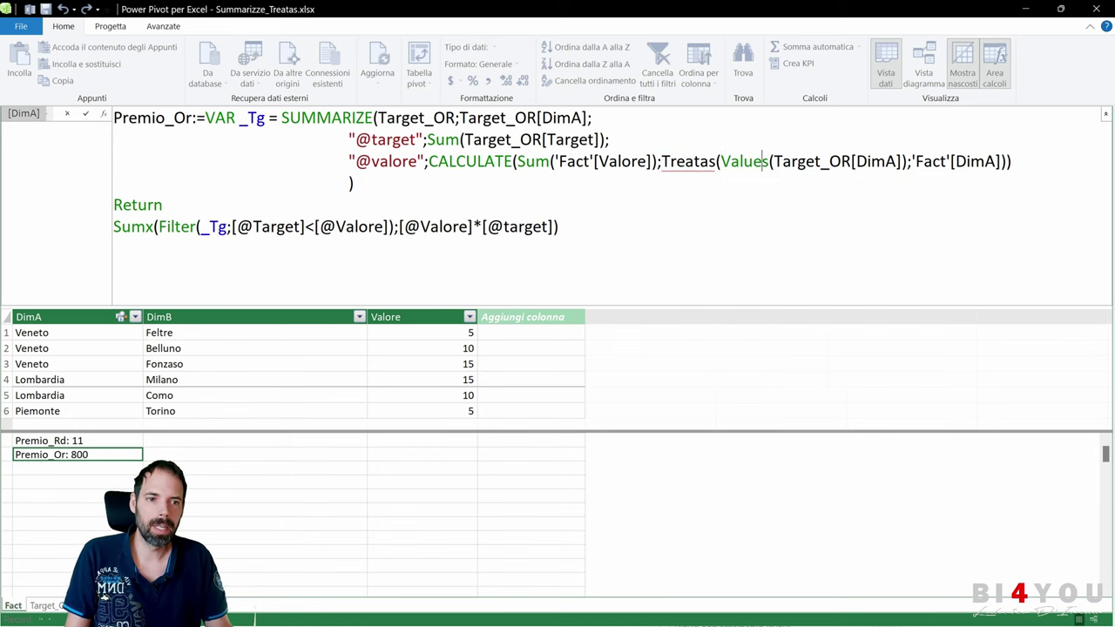
click(857, 161)
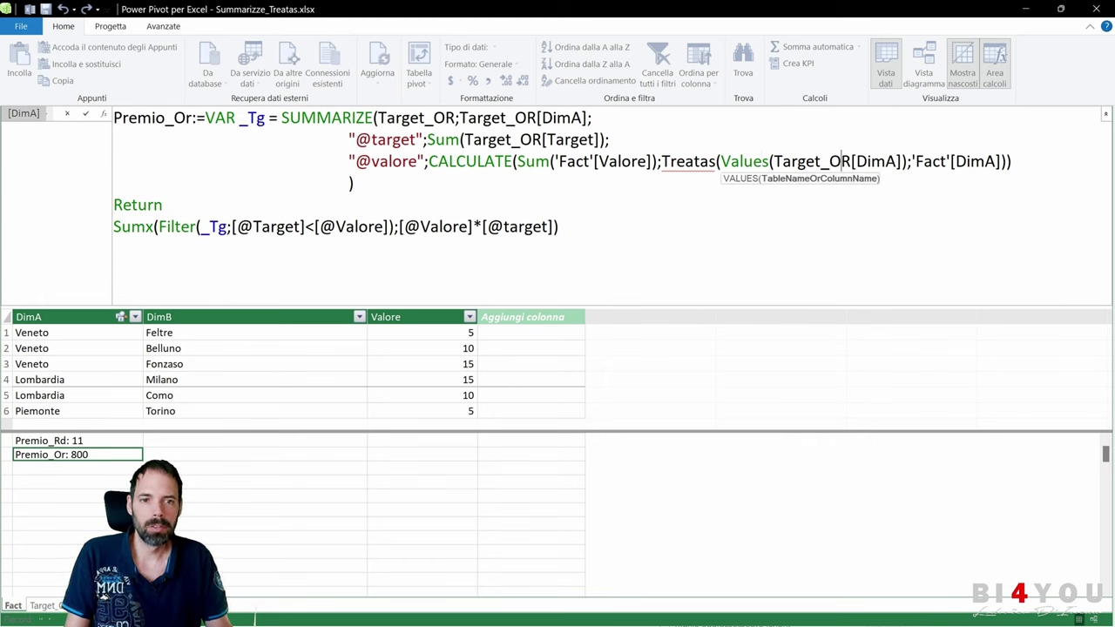
click(747, 161)
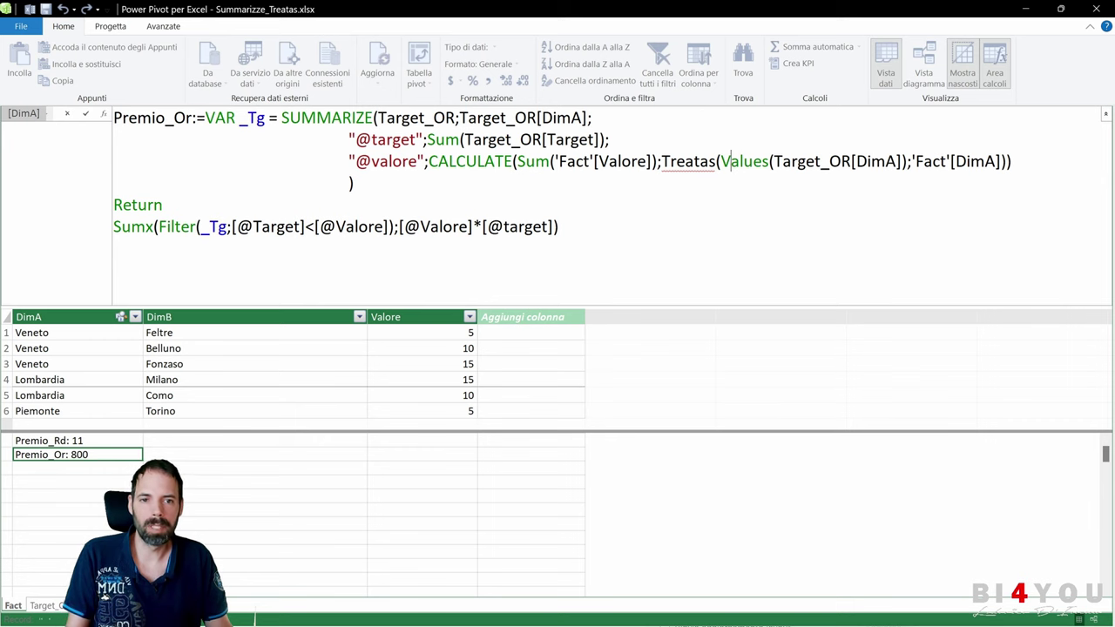
click(720, 161)
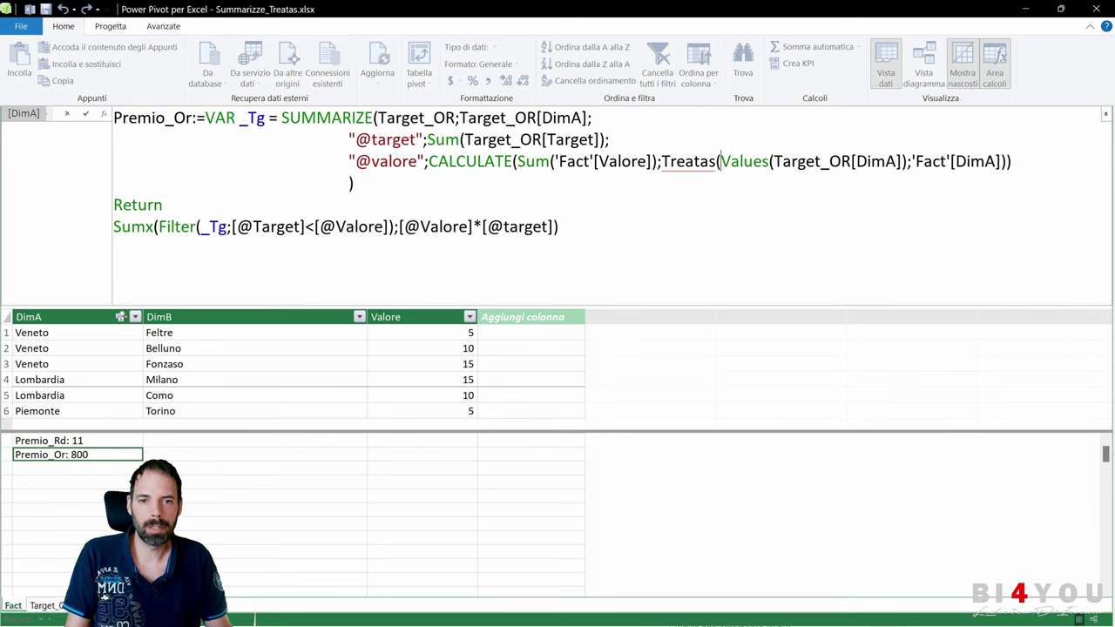
drag(719, 161, 763, 161)
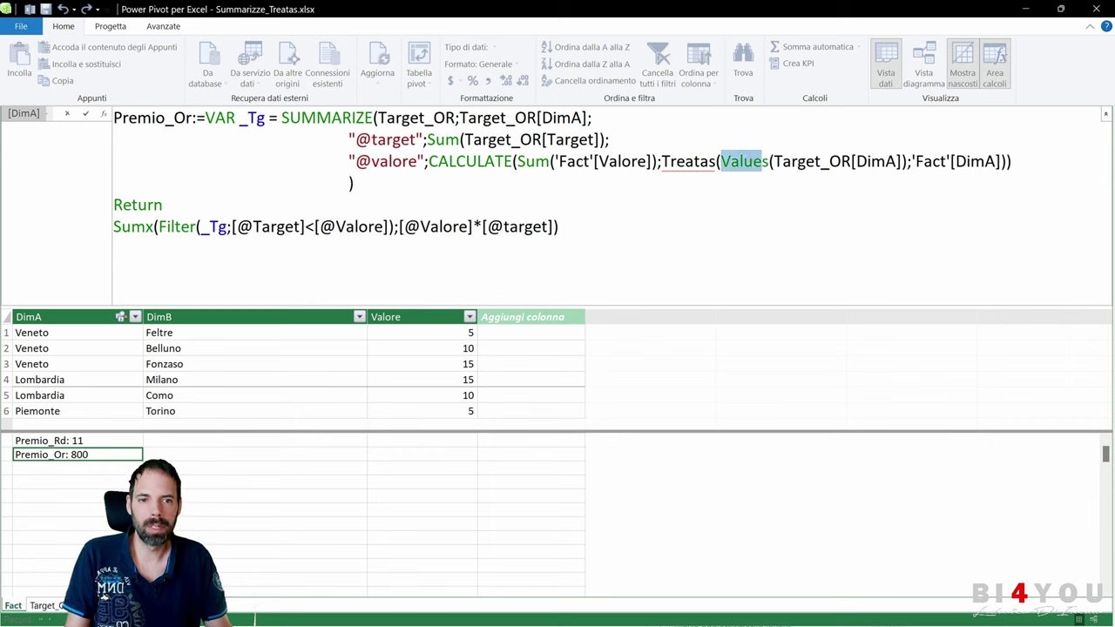
click(754, 161)
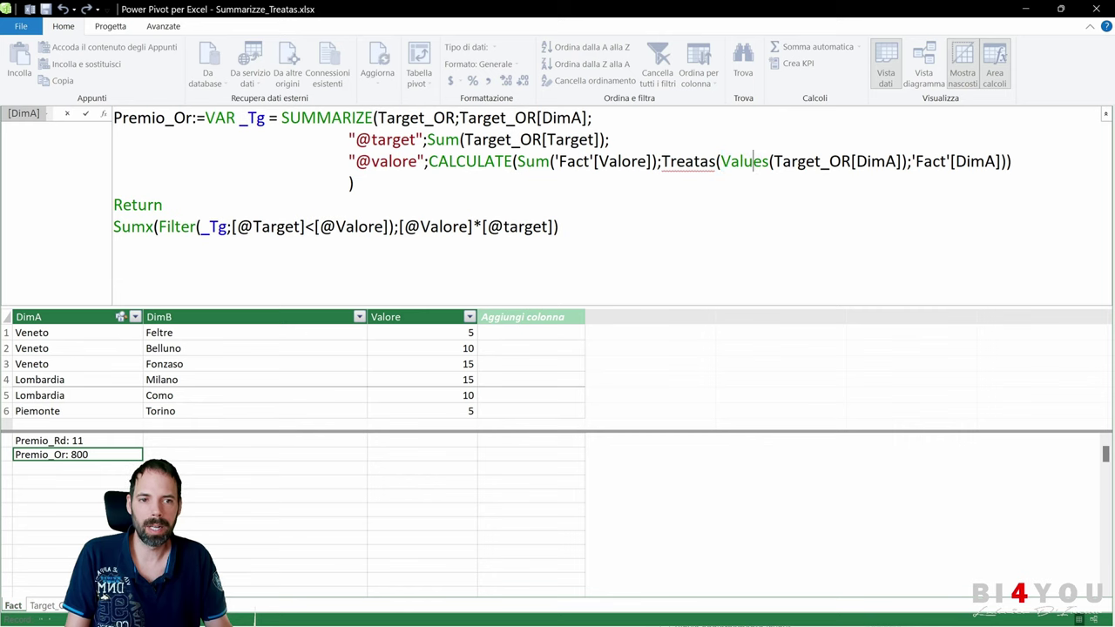
drag(902, 161, 773, 161)
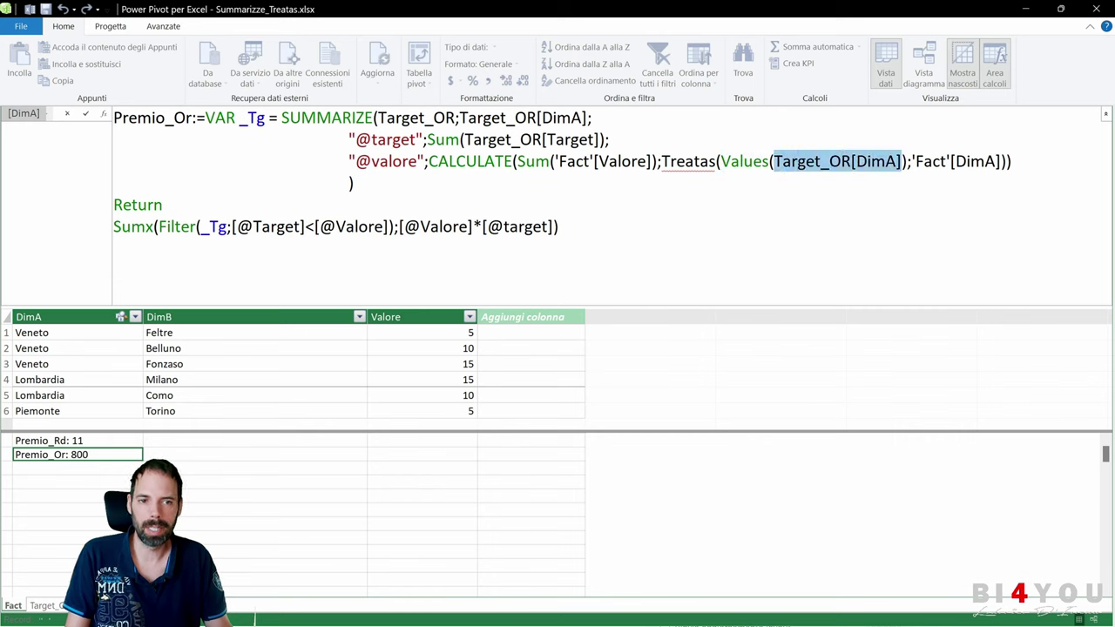
drag(719, 161, 769, 161)
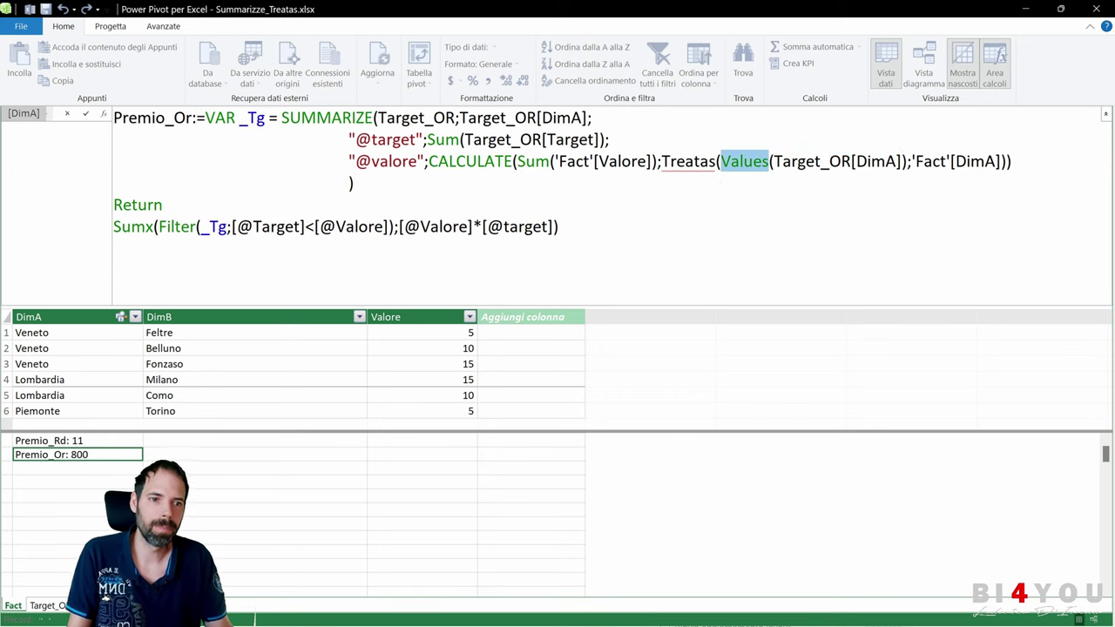
click(912, 161)
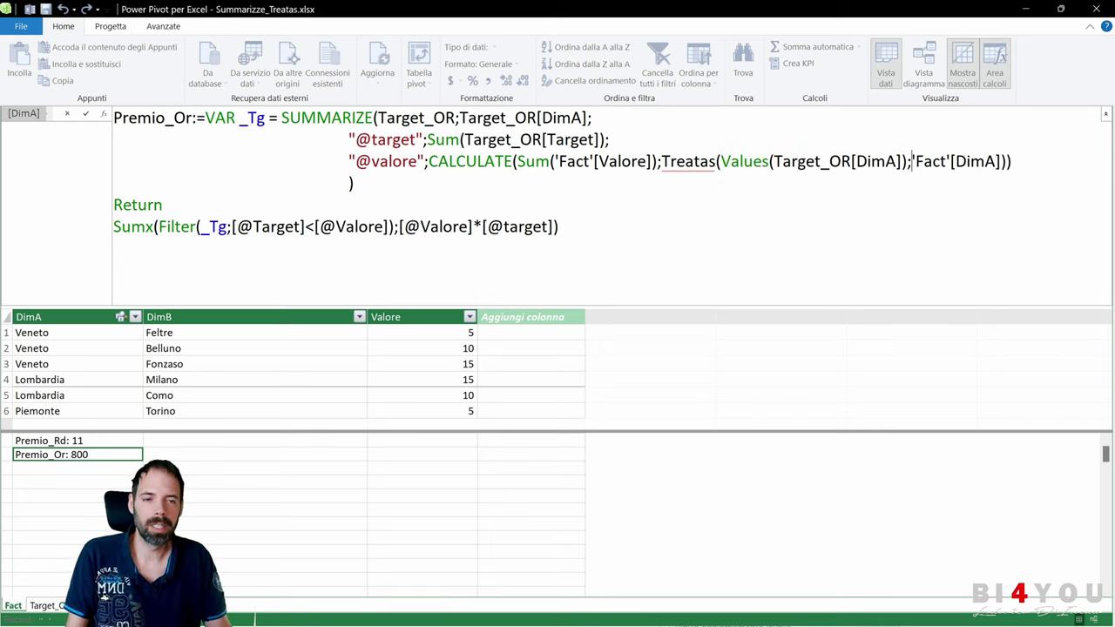
drag(913, 162, 933, 161)
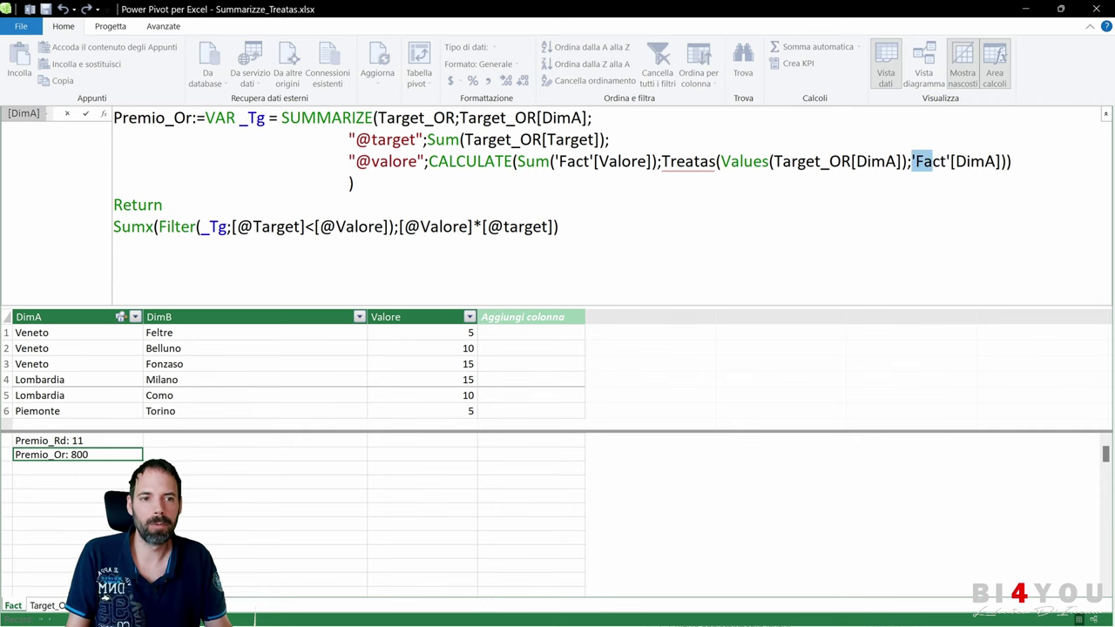
click(944, 161)
drag(912, 161, 997, 161)
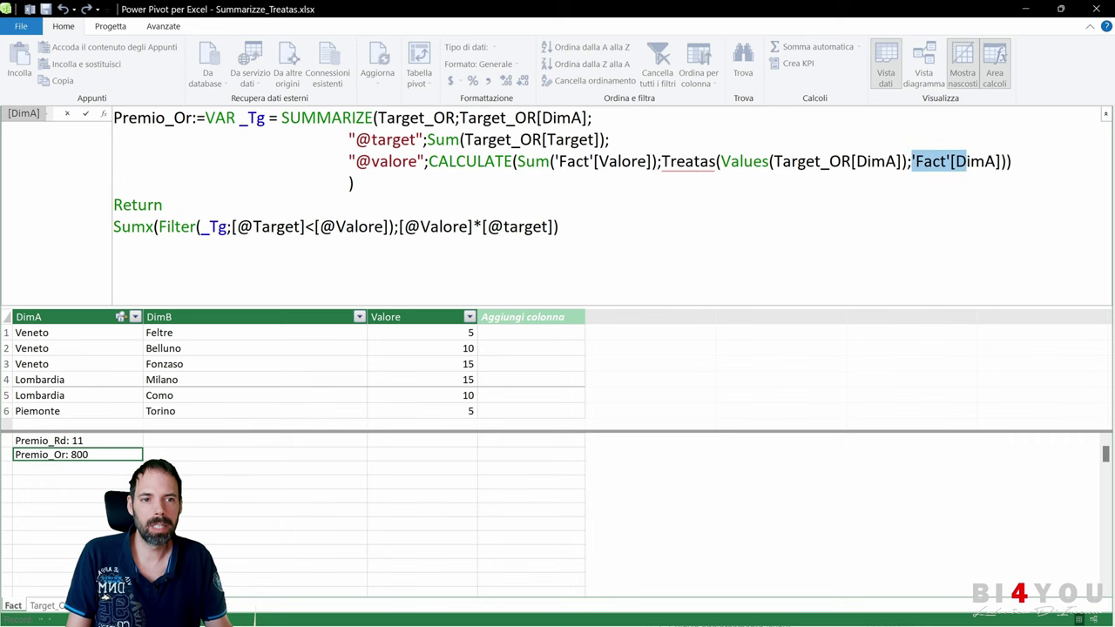
click(720, 161)
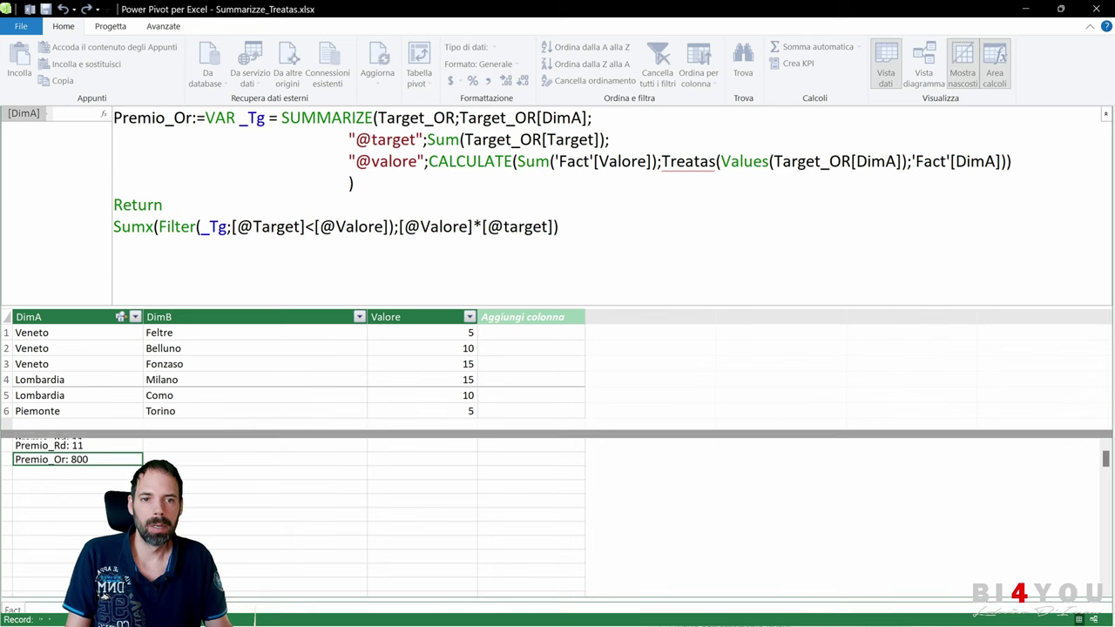
key(Return)
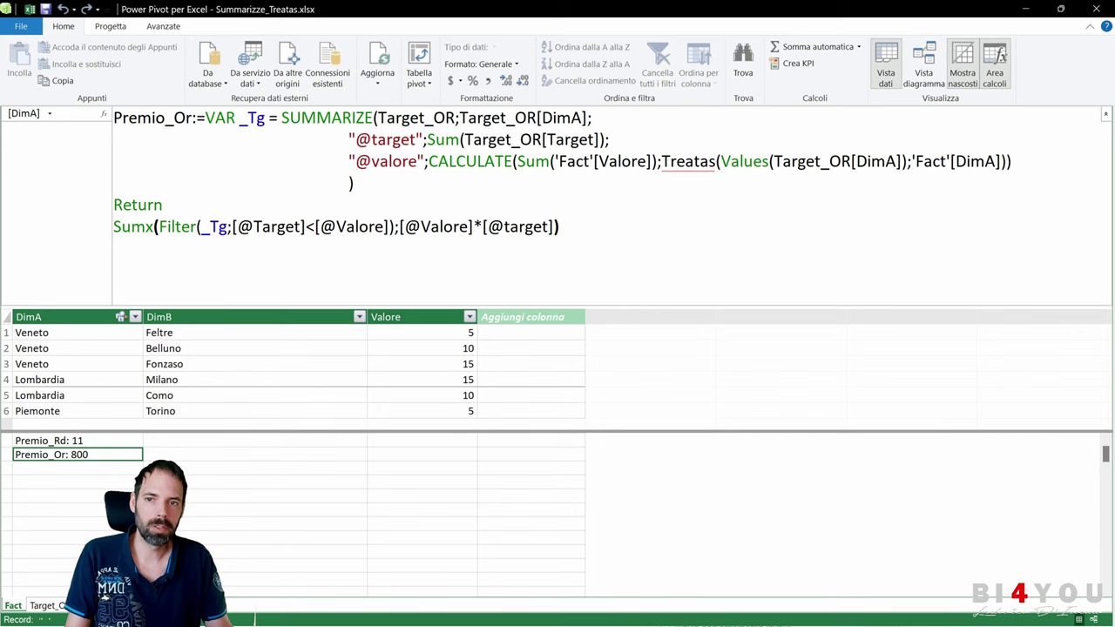
Step: Highlight Target_OR and the TREATAS DimA columns, then leave the Premio_Or formula unchanged
drag(377, 118, 455, 117)
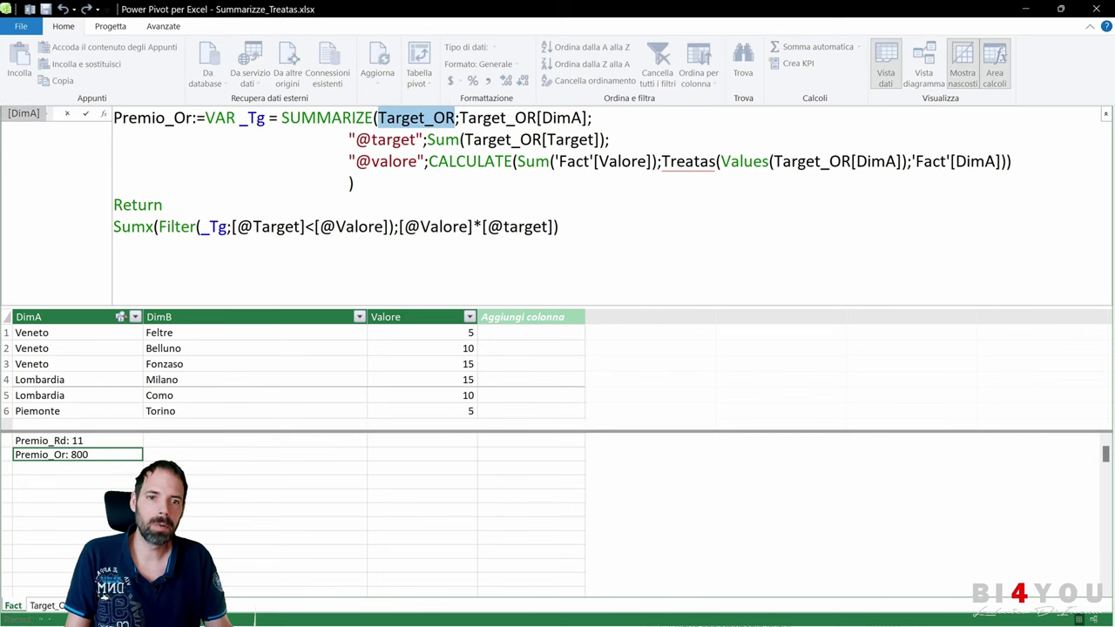
drag(773, 161, 897, 161)
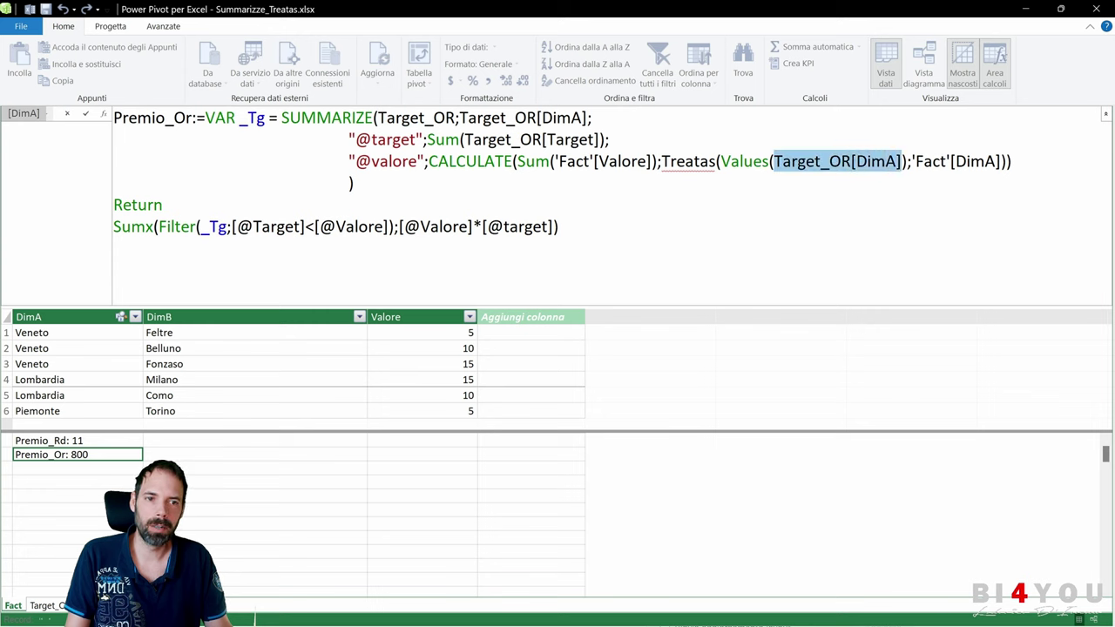
drag(912, 161, 969, 161)
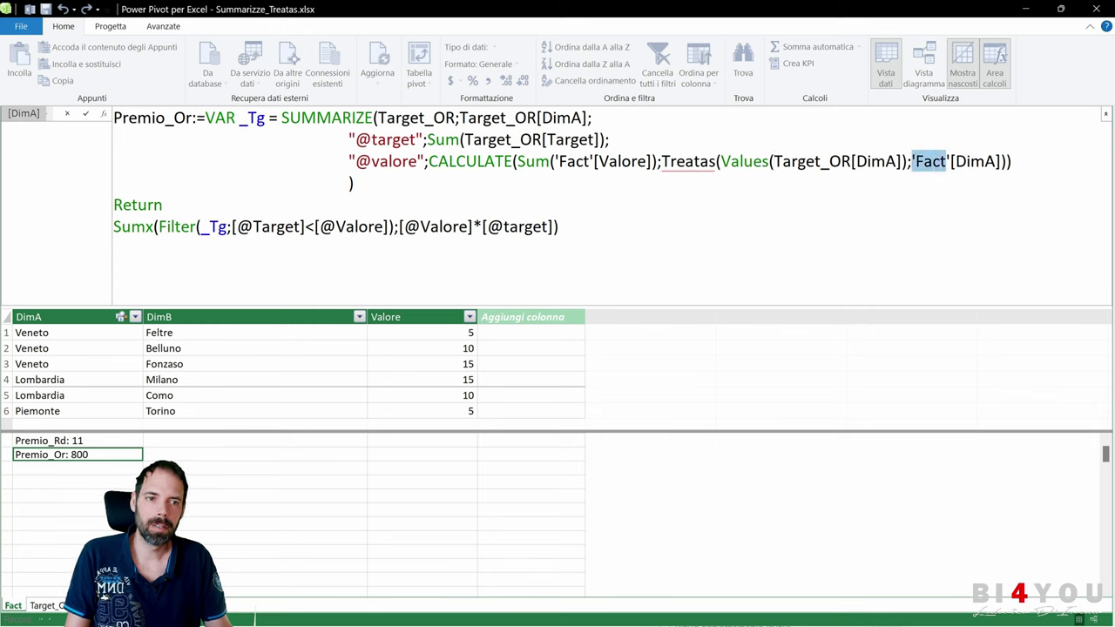
drag(739, 161, 832, 161)
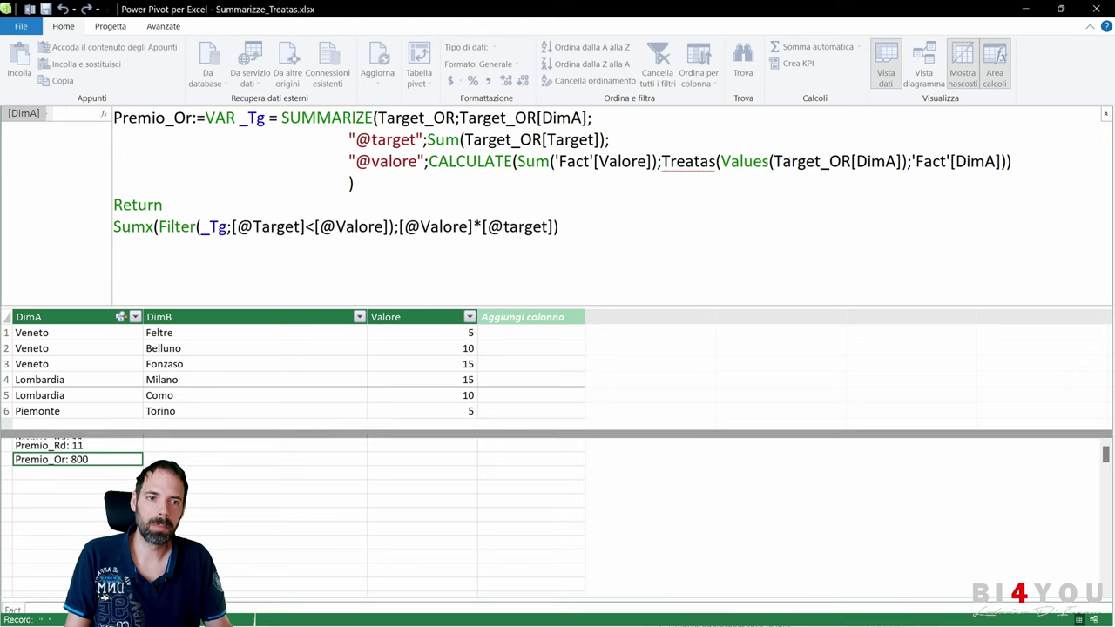
drag(916, 161, 996, 161)
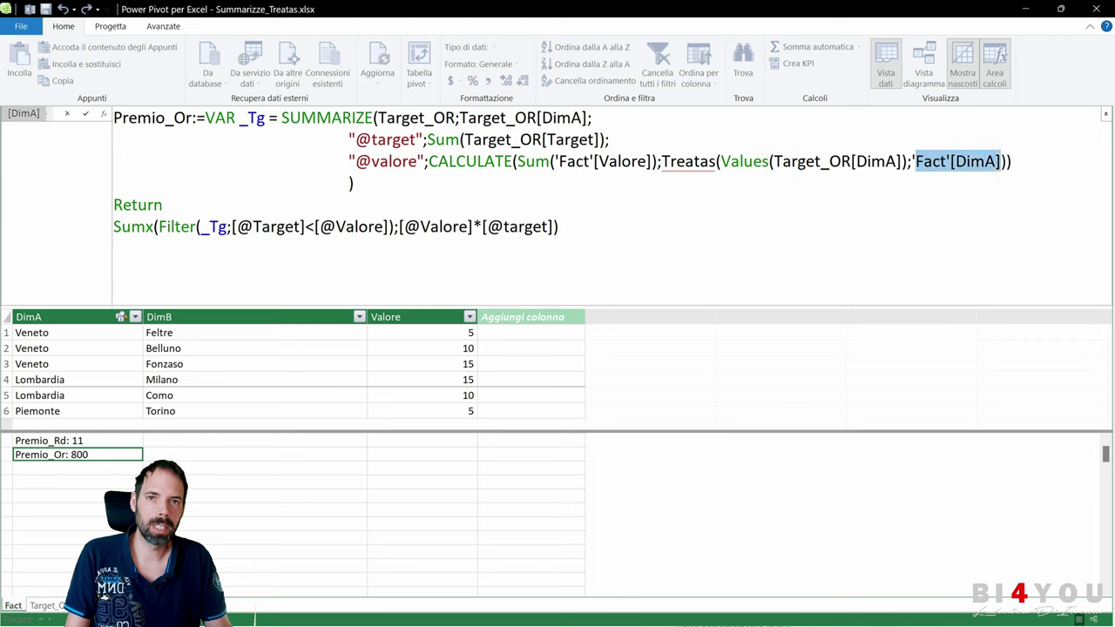
key(Return)
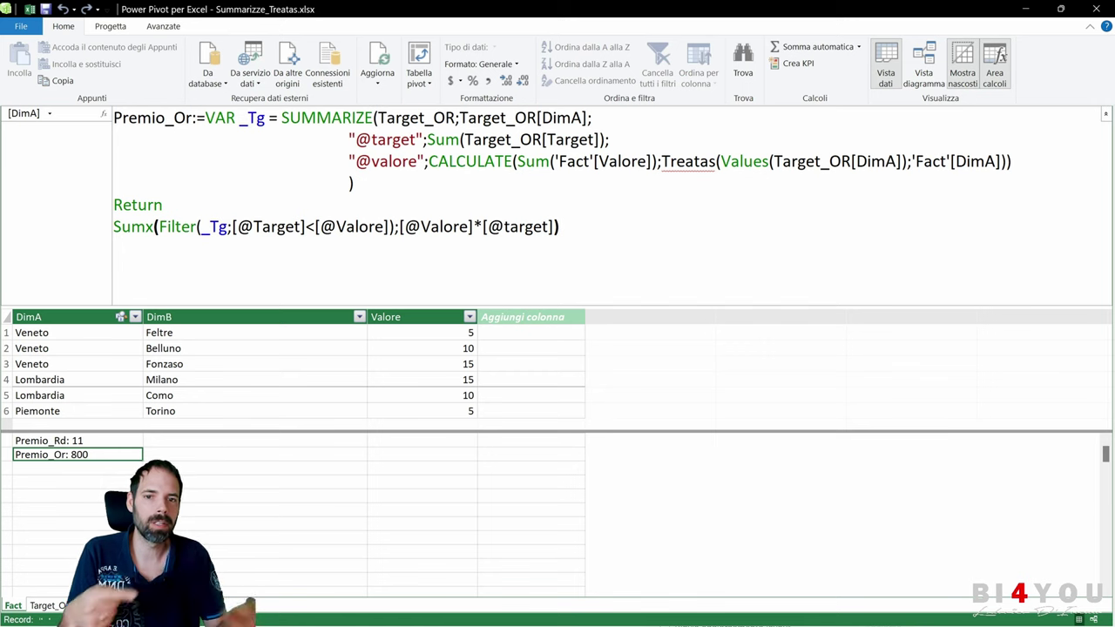
Step: Review the Sum of Fact Valore and _Tg definition, cancel edits, and minimize Power Pivot
drag(652, 162, 519, 161)
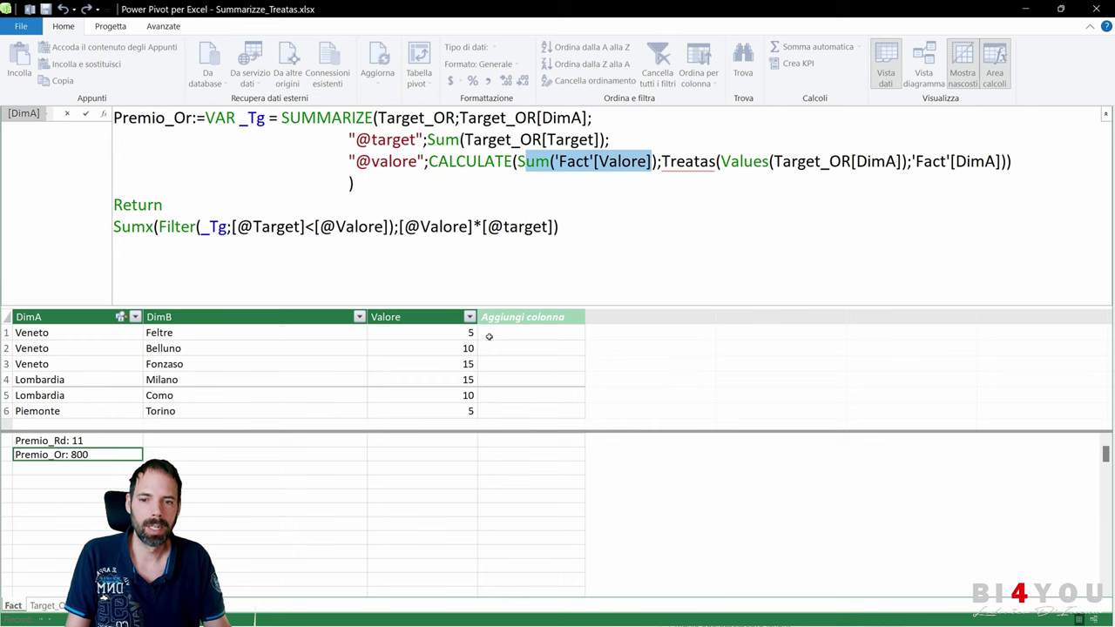
key(Escape)
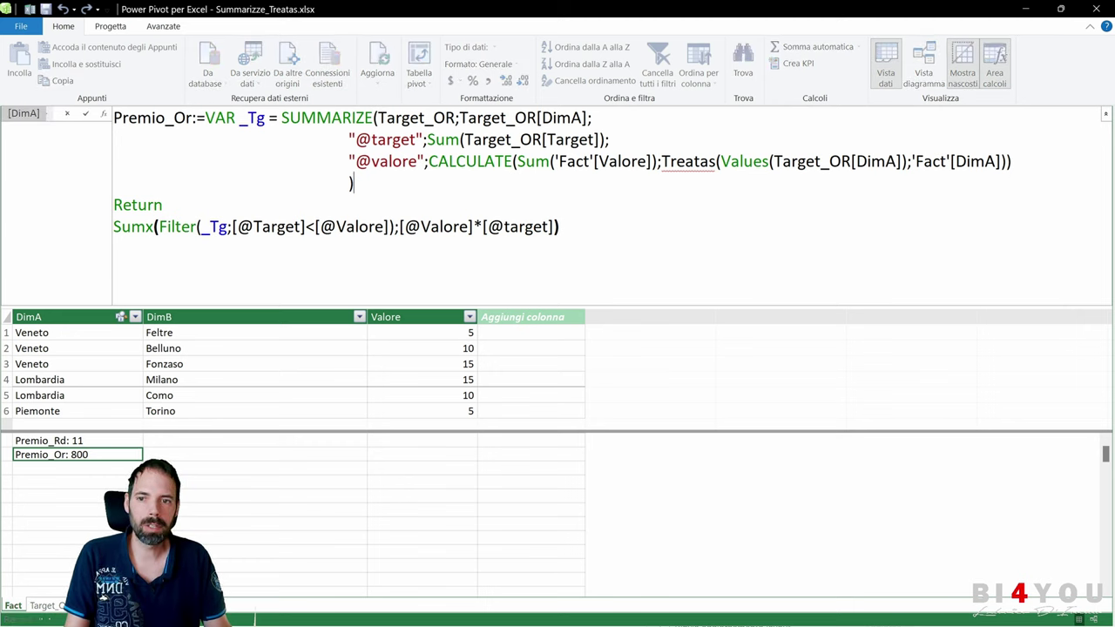
drag(354, 183, 113, 118)
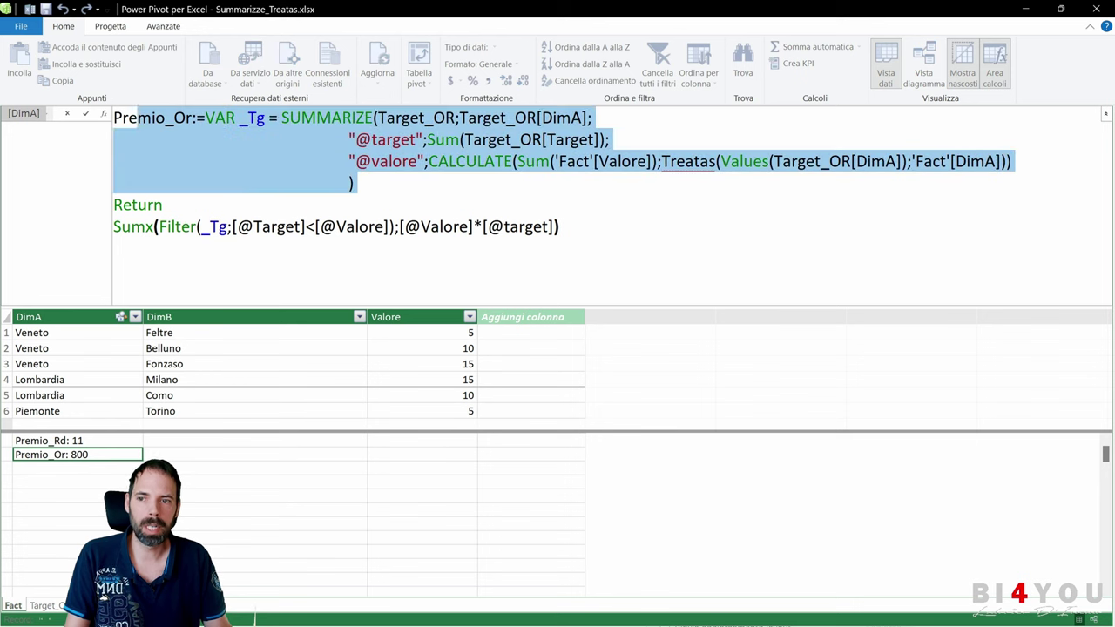
click(1025, 8)
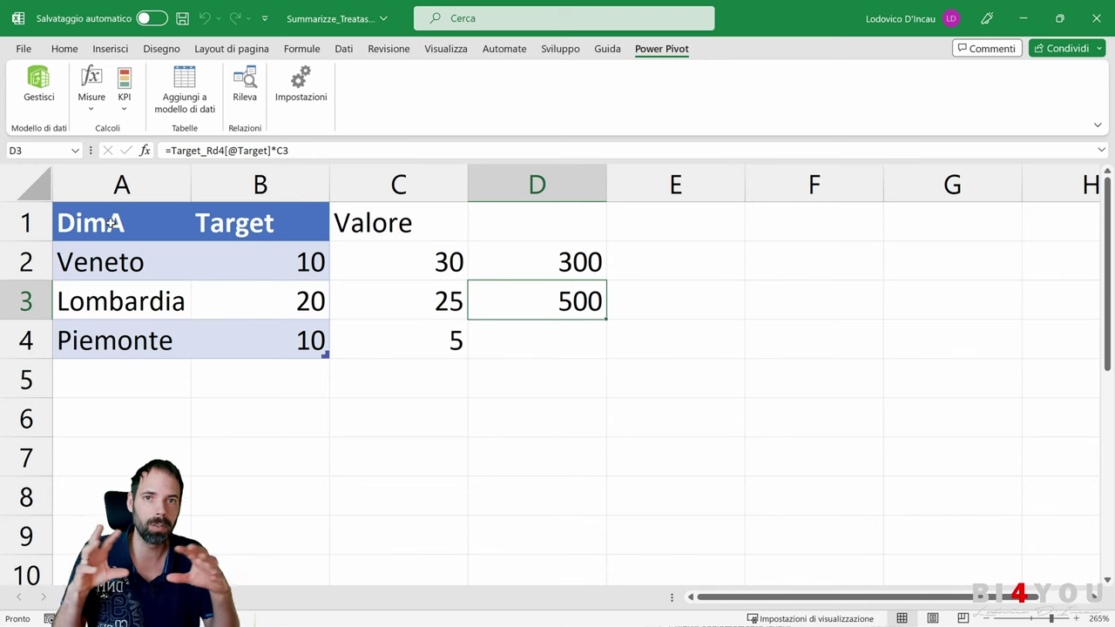
Step: Select the DimA/Target/Valore table, move to the Fact and Target sheet, and bring back Power Pivot
mouse_move(111, 224)
mouse_down()
mouse_move(389, 319)
mouse_move(388, 340)
mouse_up()
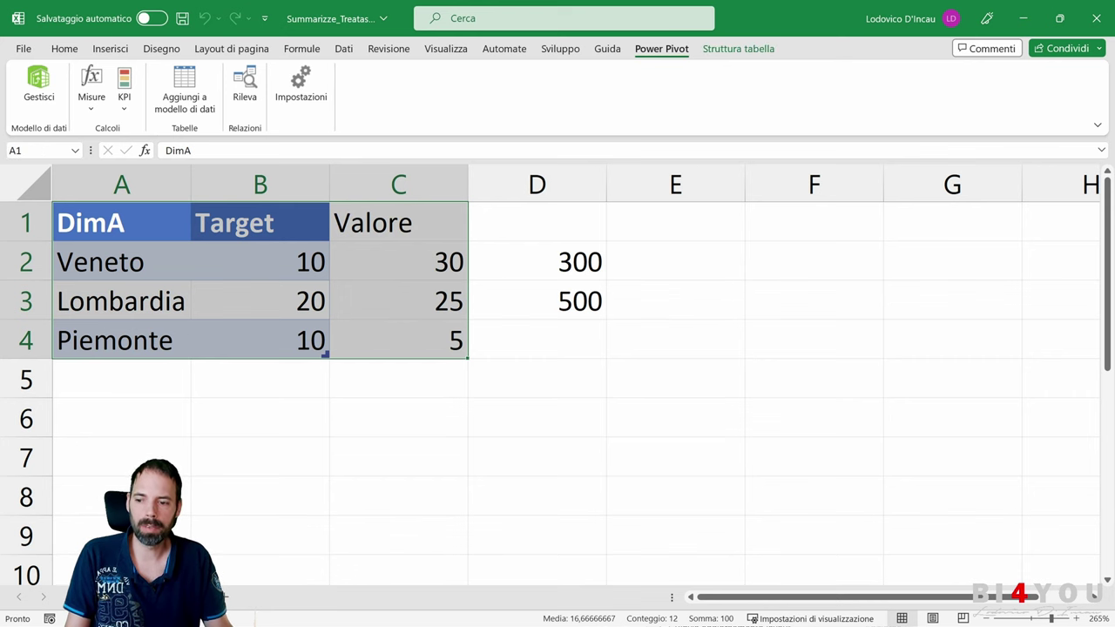
key(ctrl+Page_Down)
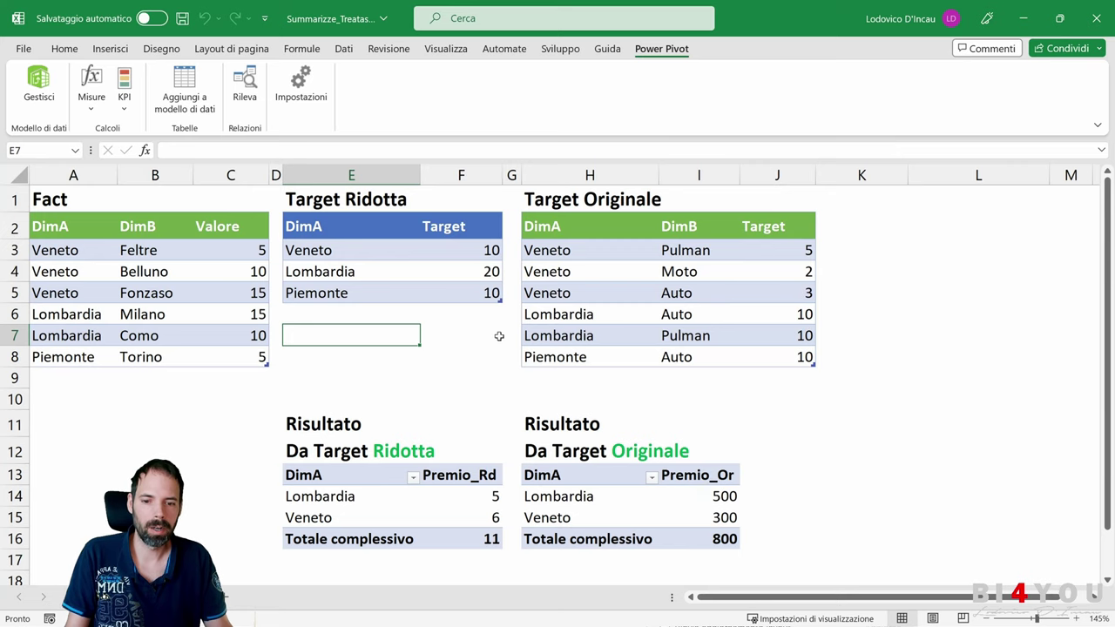
key(alt+Tab)
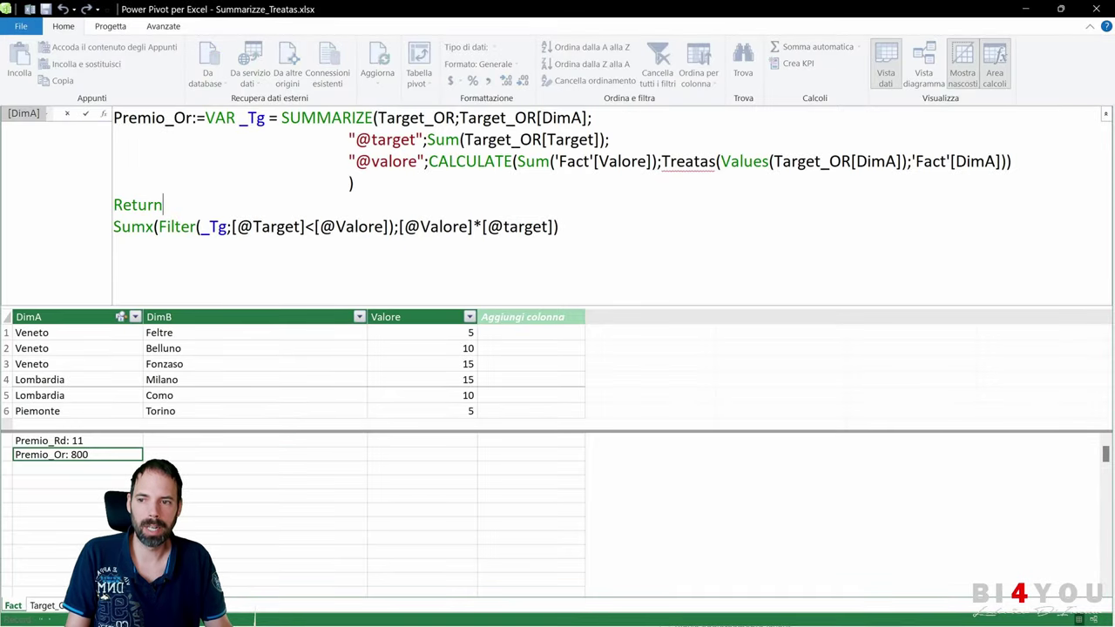
ctrl+scroll(558, 201, up, 2)
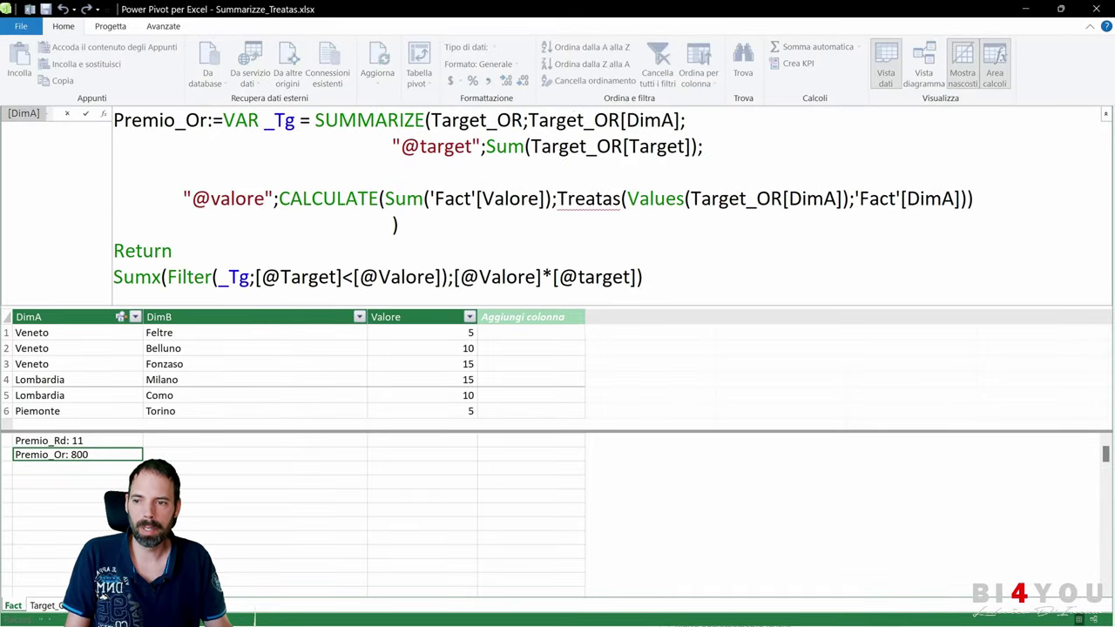
drag(113, 277, 642, 277)
click(643, 277)
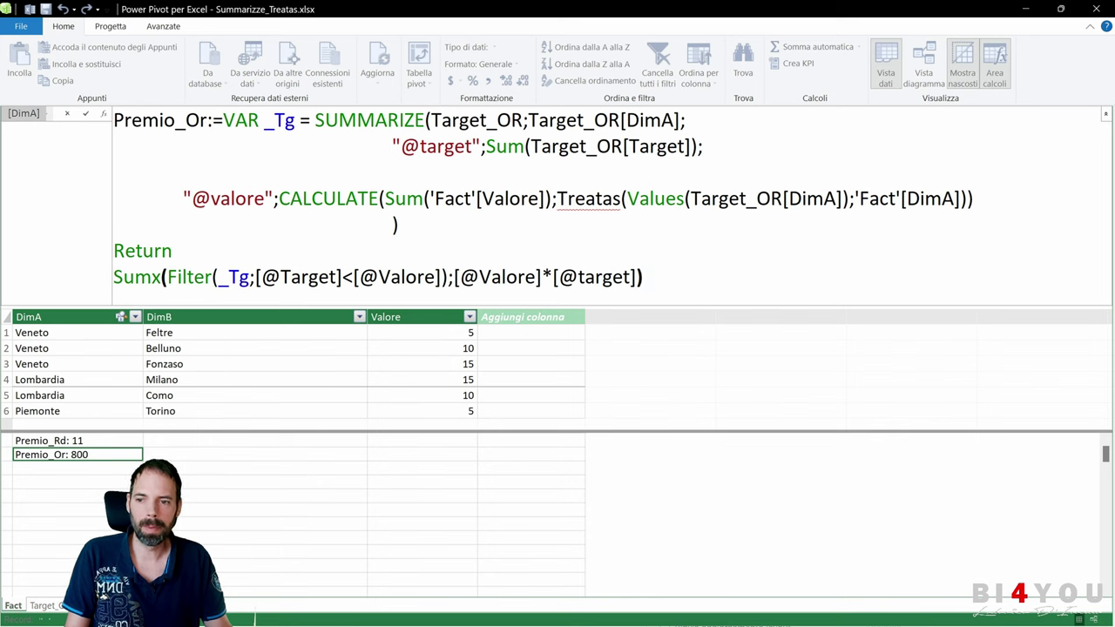
double_click(233, 277)
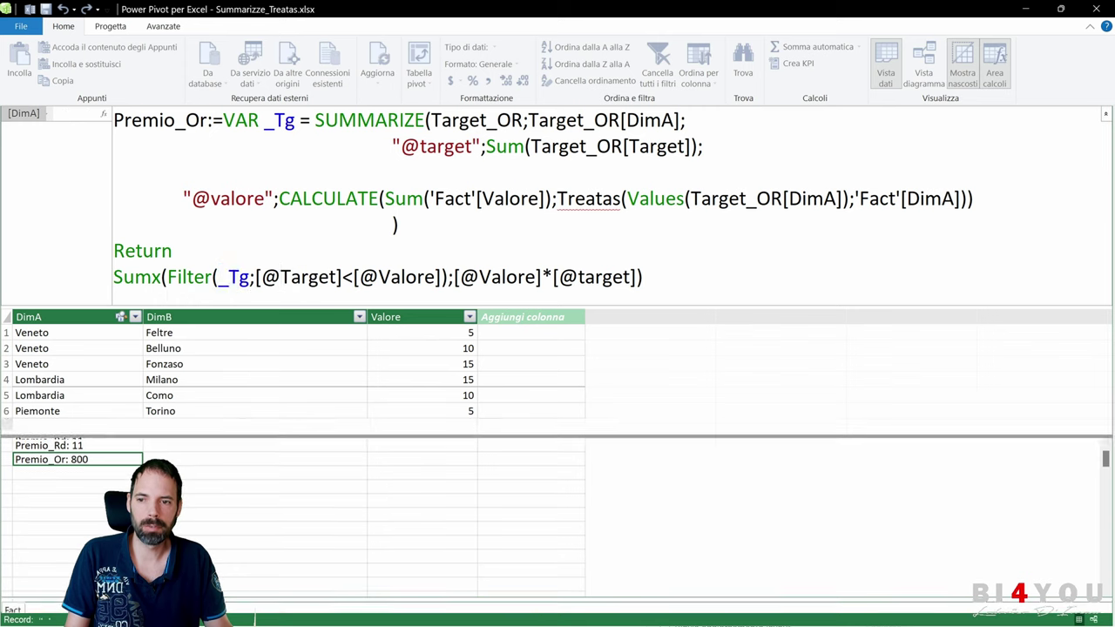
drag(256, 277, 408, 277)
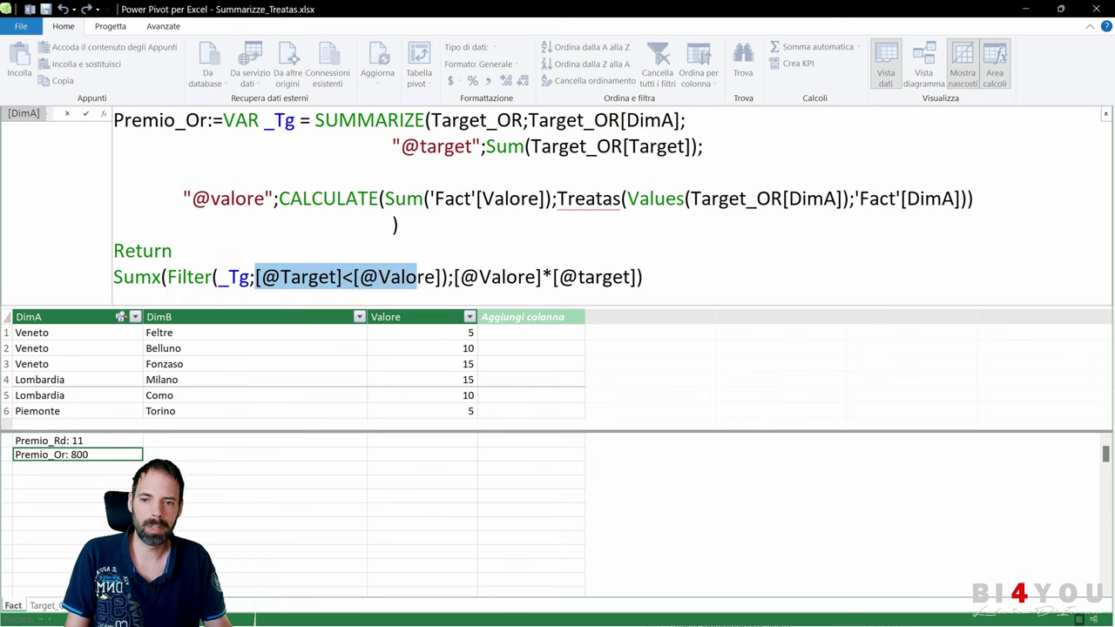
click(460, 277)
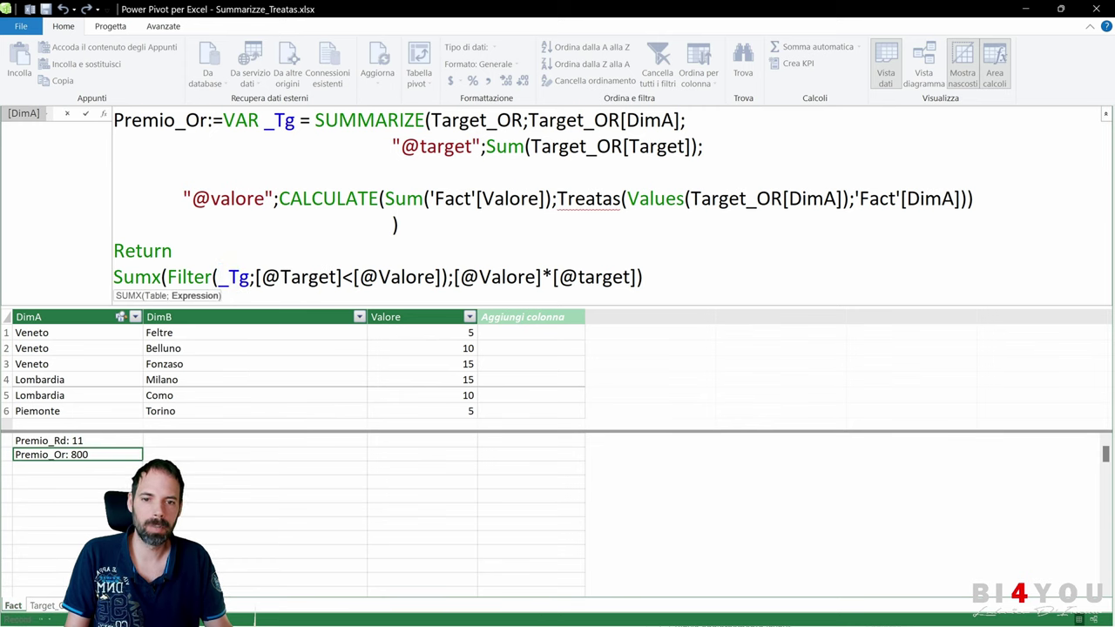
drag(641, 277, 552, 277)
text(0)
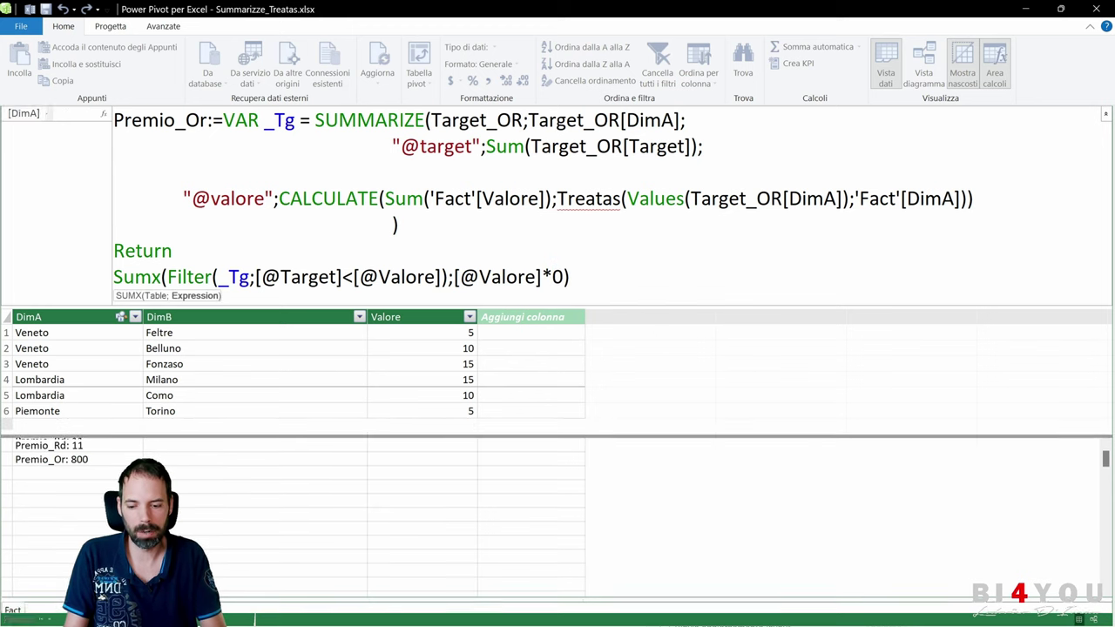
text(,2)
key(Return)
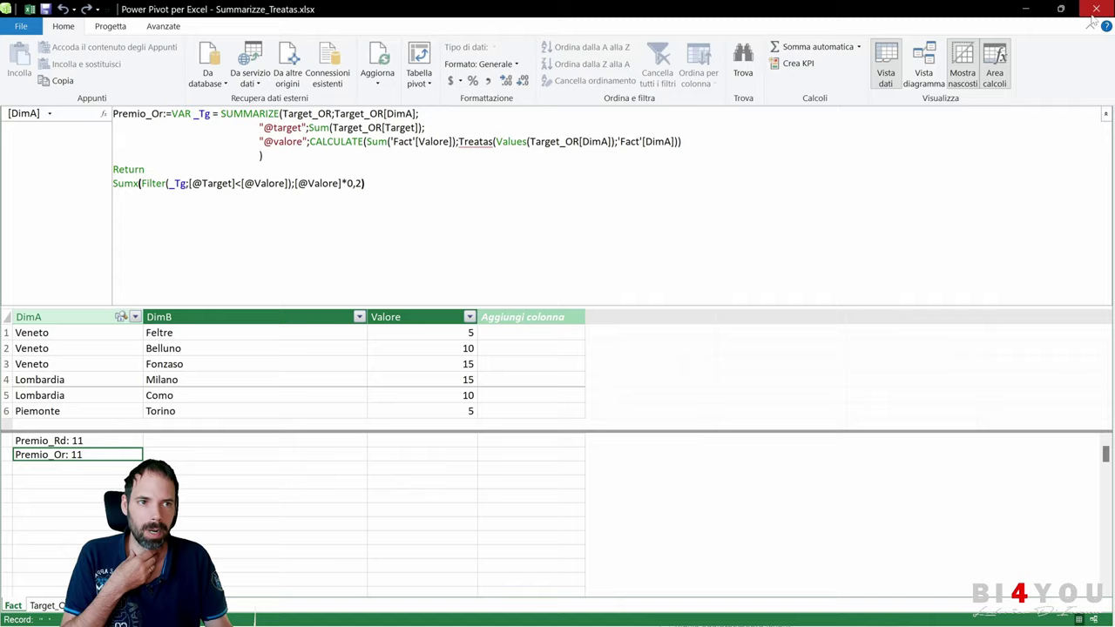
Step: Close Power Pivot and check both the Originale and Ridotta pivots now total 11
click(1095, 10)
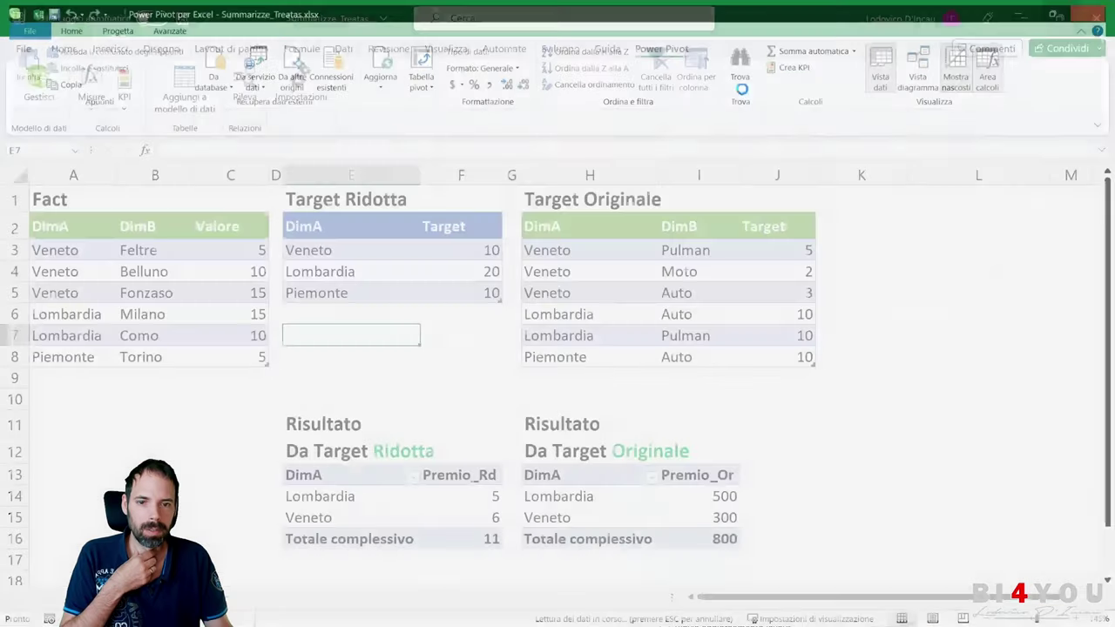
click(613, 502)
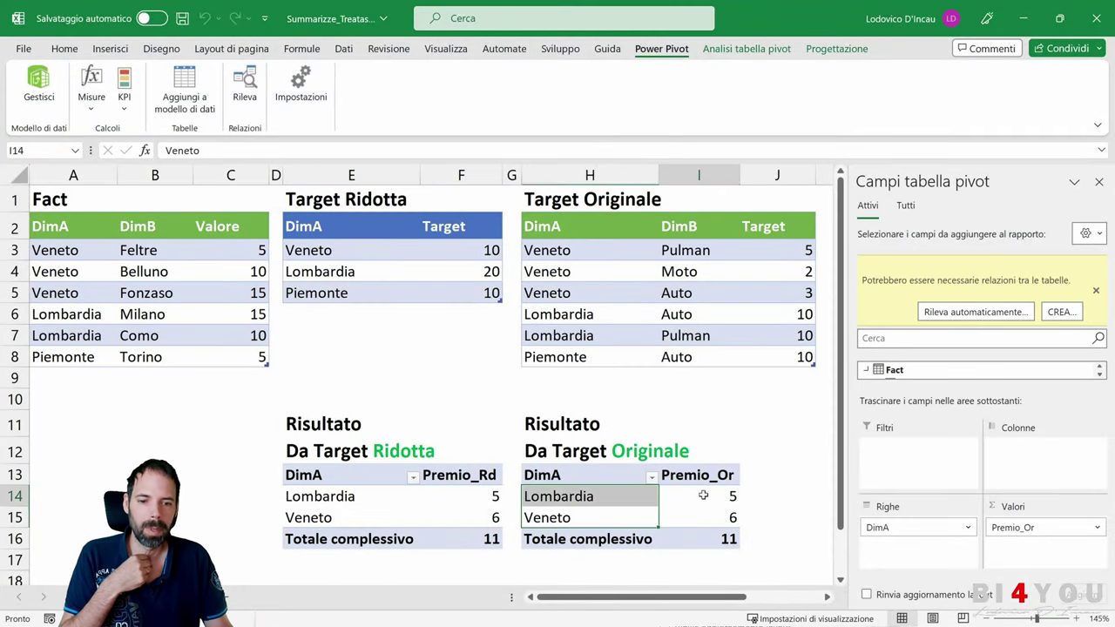
click(708, 521)
click(711, 540)
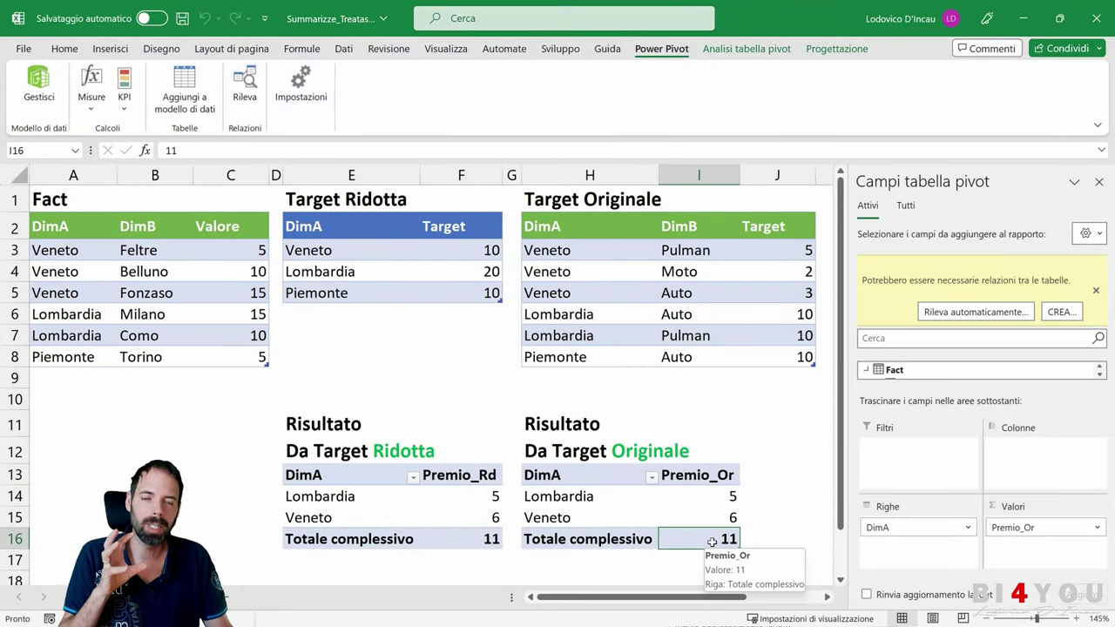
click(490, 539)
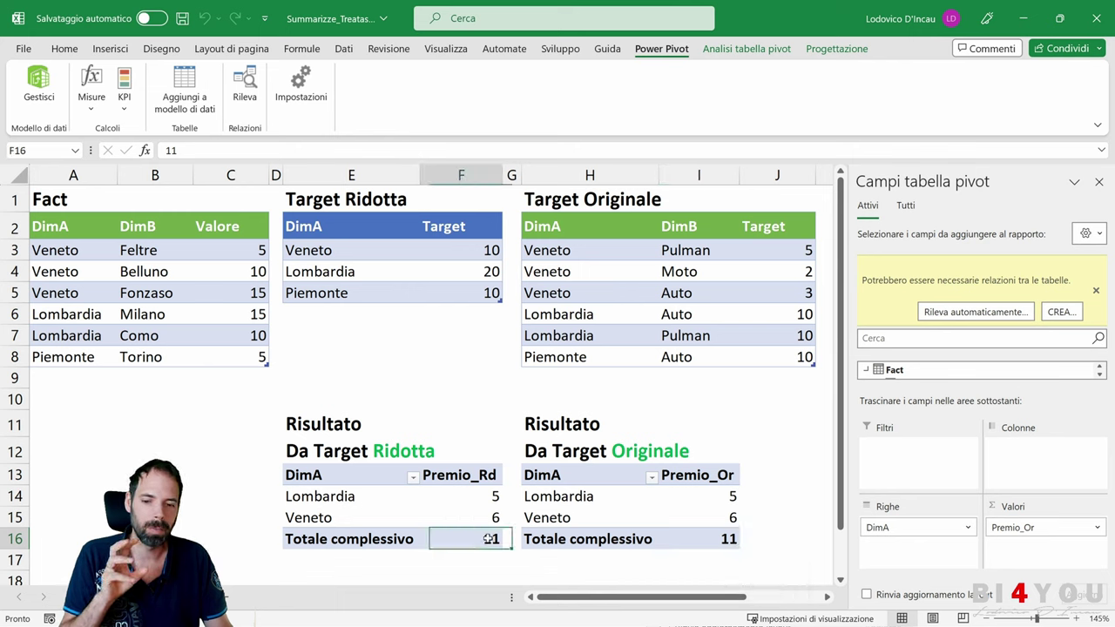
Step: Compare the Ridotta pivot's Lombardia 5 and Veneto rows against its grand total of 11
click(325, 503)
click(455, 499)
click(366, 495)
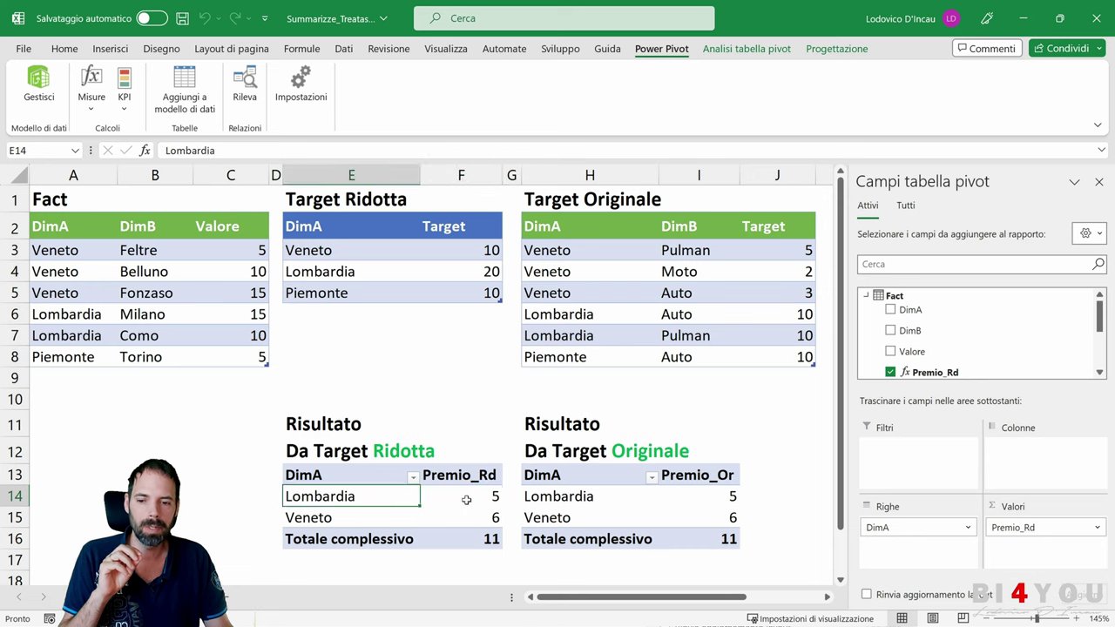
click(465, 497)
click(360, 499)
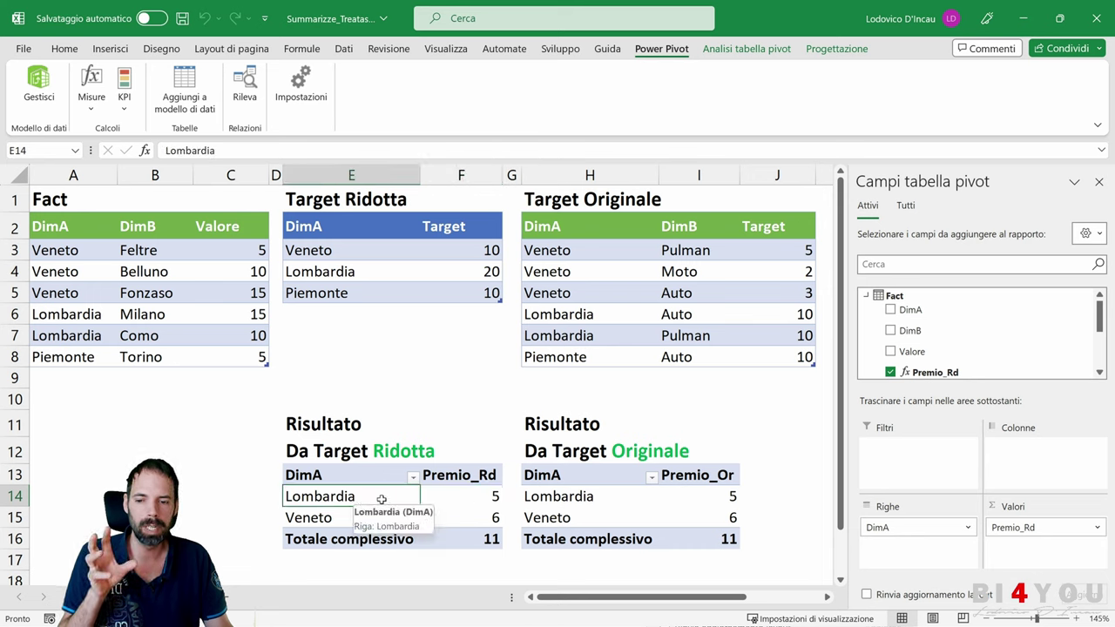
click(465, 500)
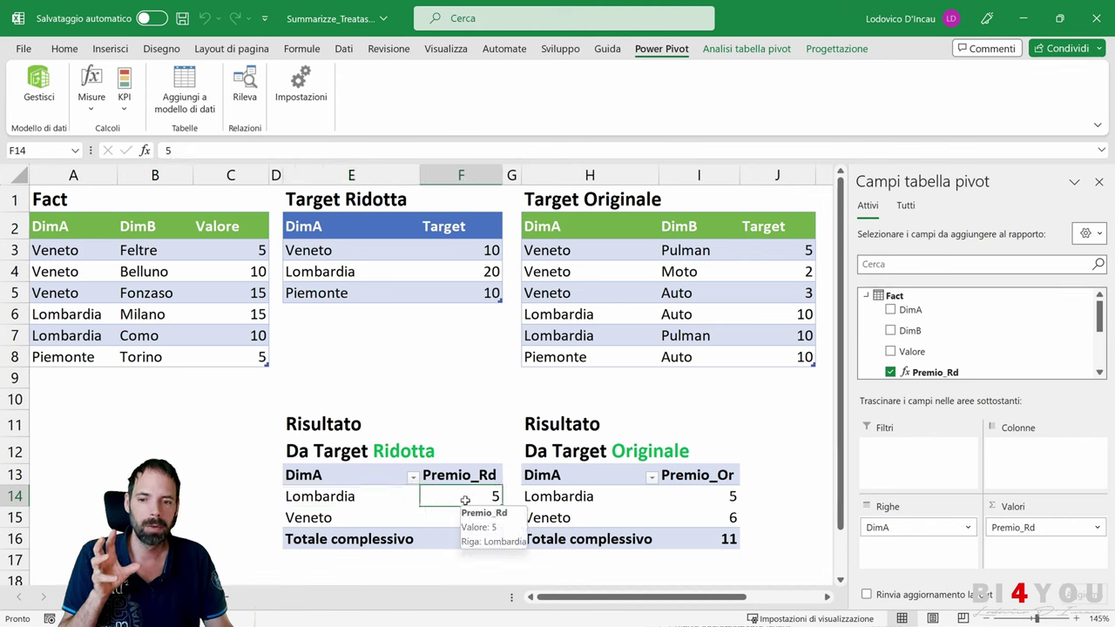
click(341, 495)
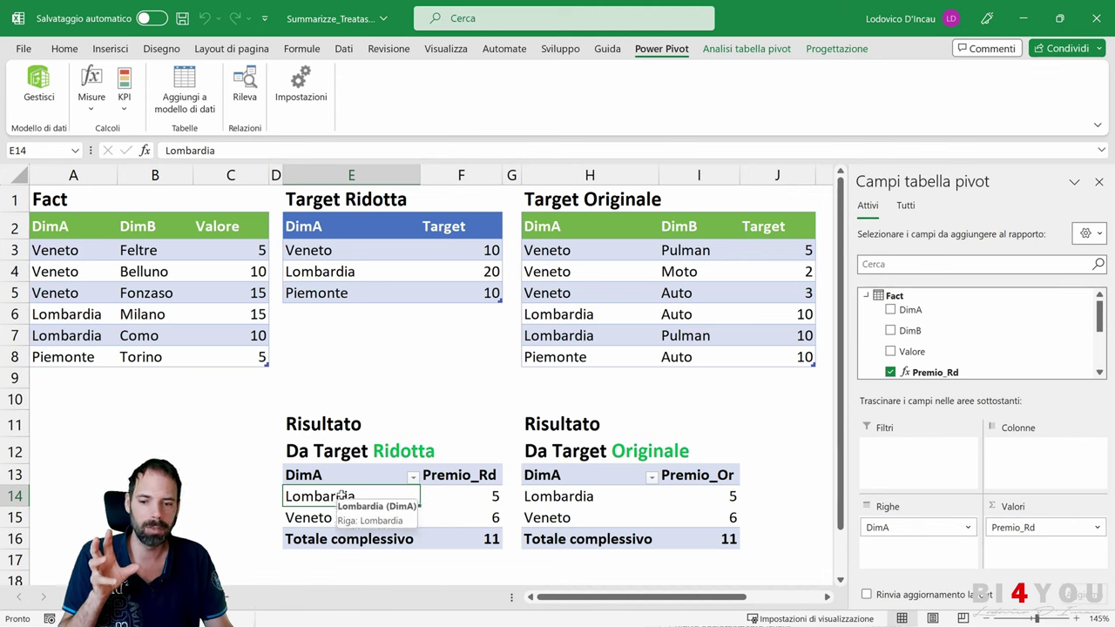
click(481, 540)
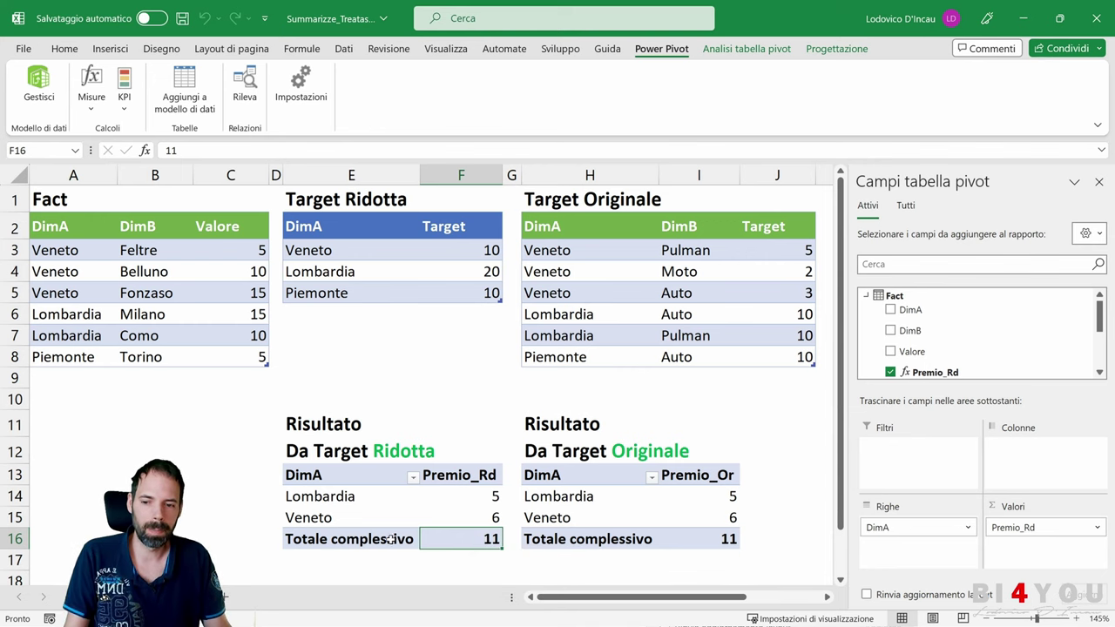
click(329, 497)
click(323, 516)
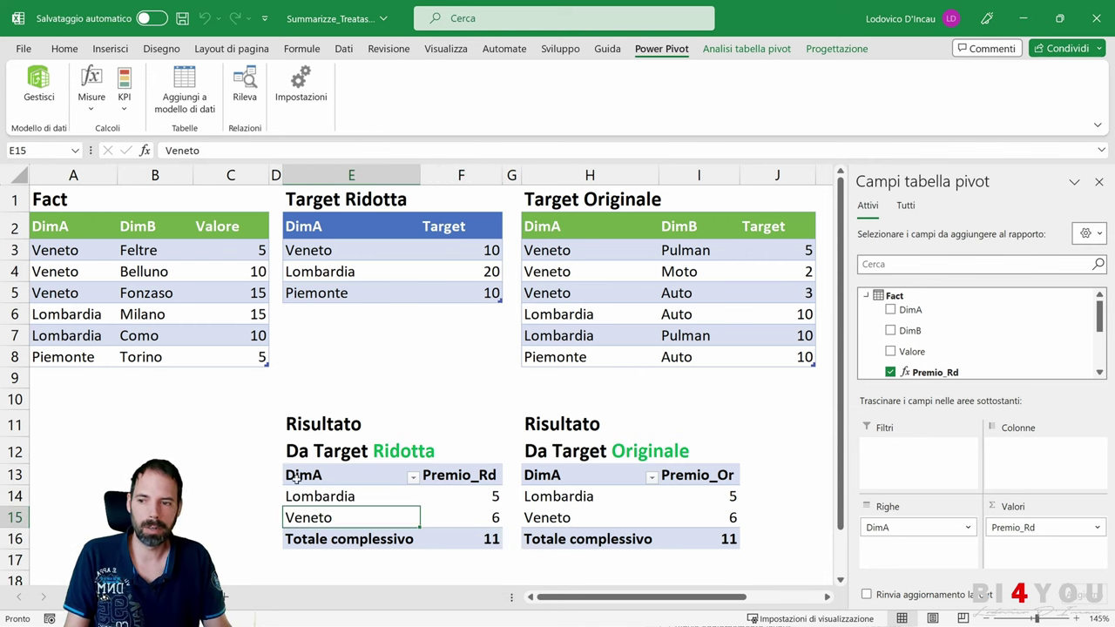
Step: Sum the Lombardia and Veneto Premio_Rd values and the Fact Valore column, then switch windows
click(52, 358)
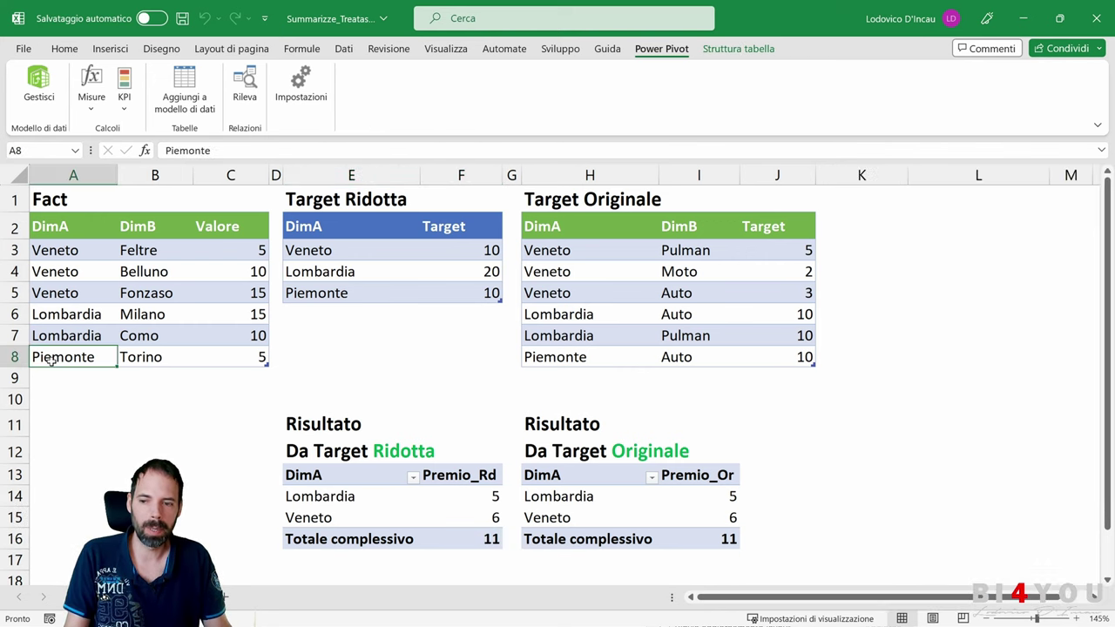
click(472, 544)
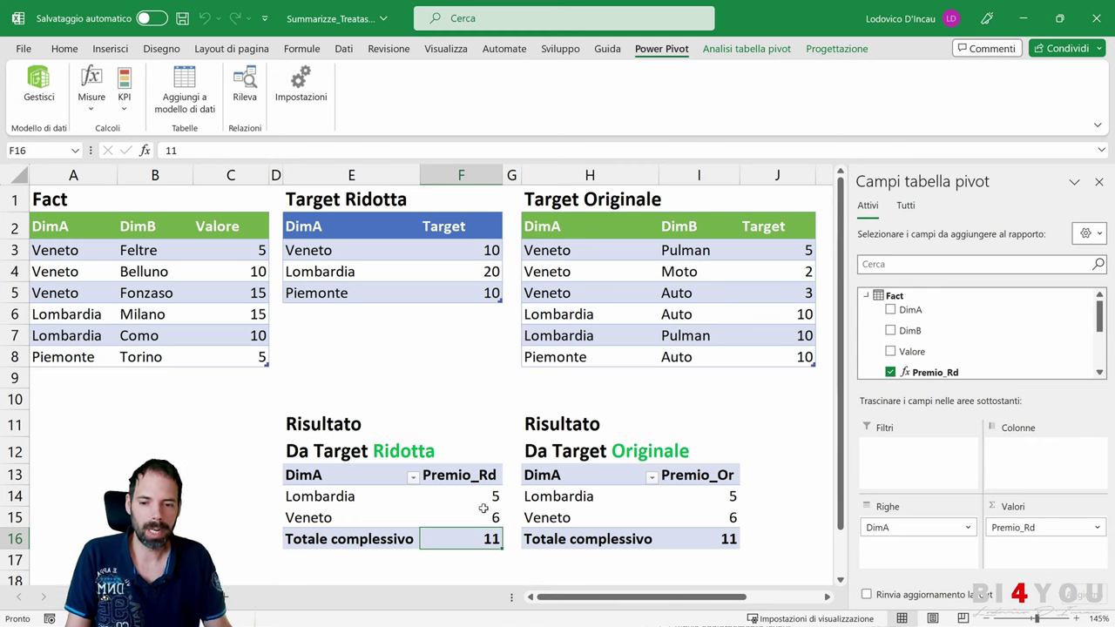
drag(482, 499, 474, 519)
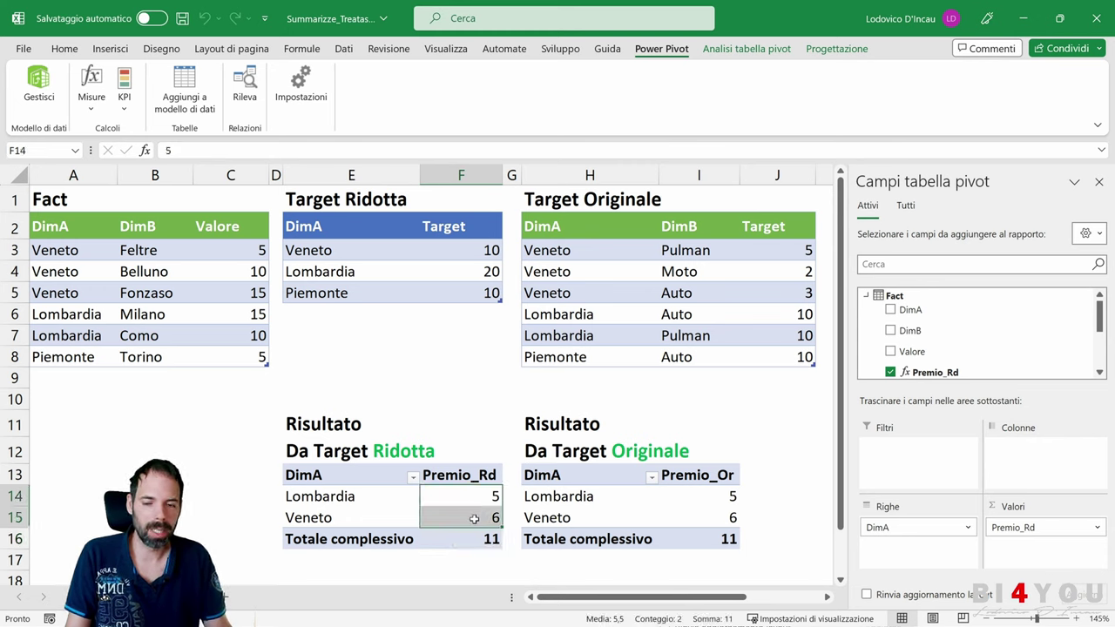
click(467, 538)
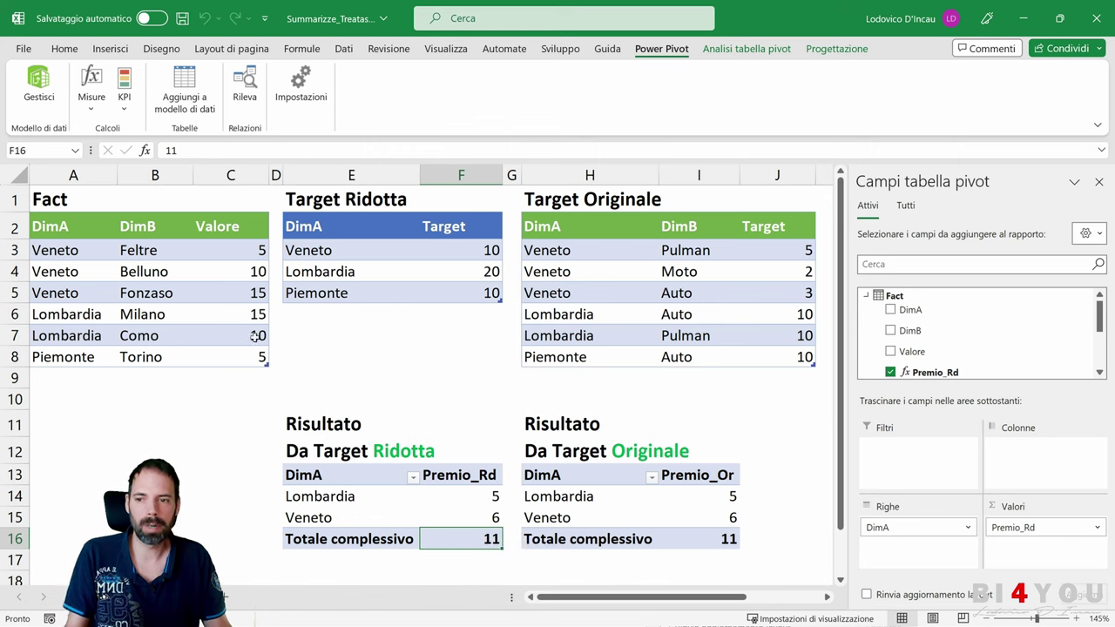
drag(245, 250, 233, 356)
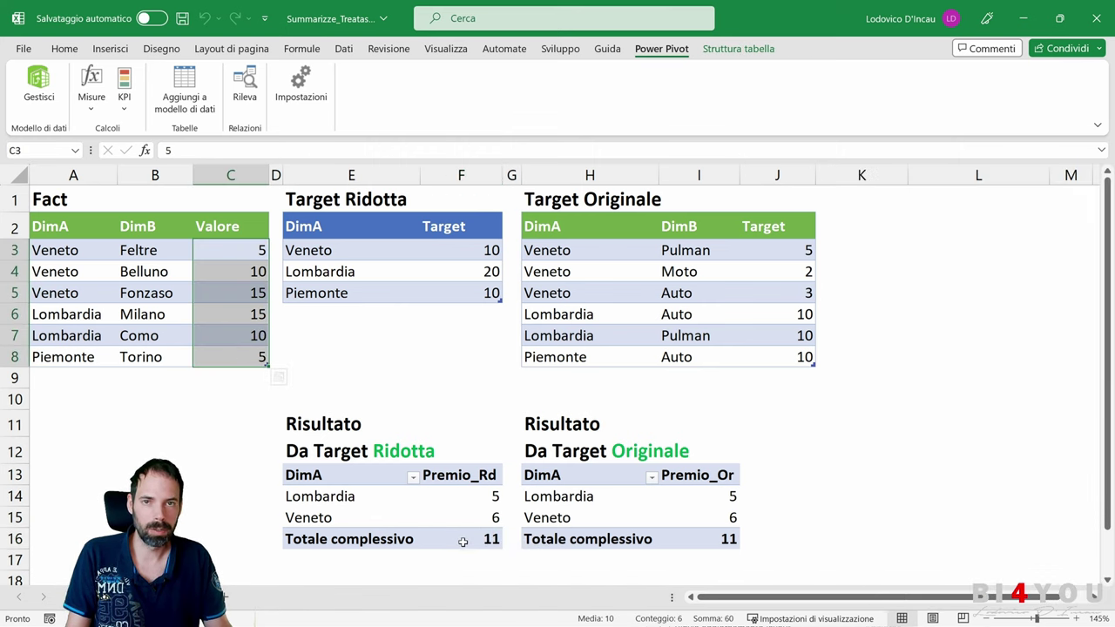
mouse_move(464, 537)
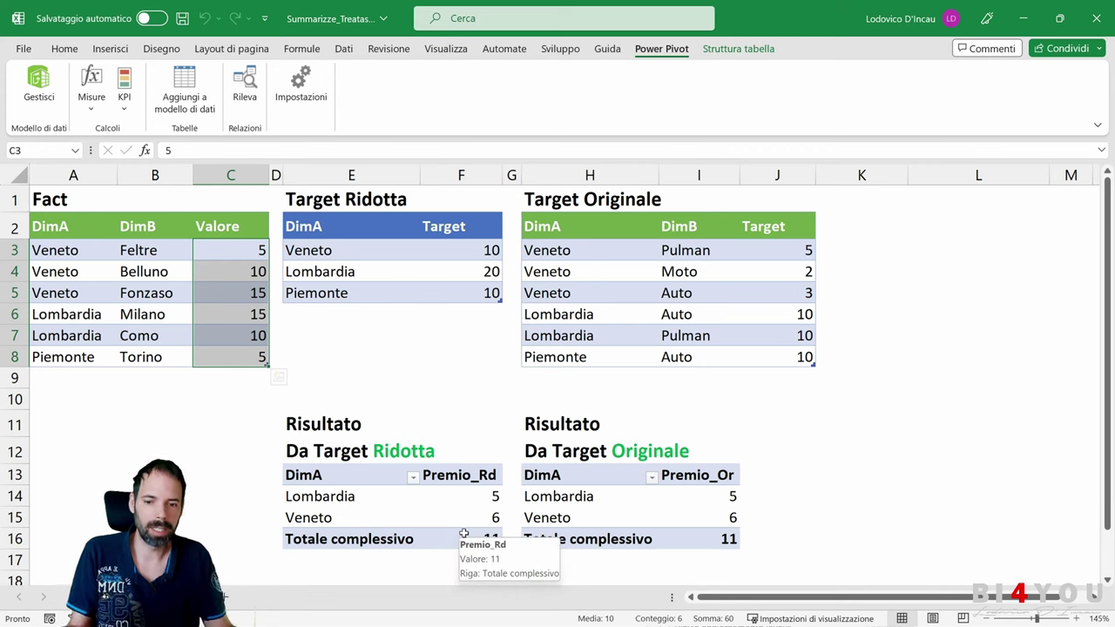
drag(242, 250, 230, 354)
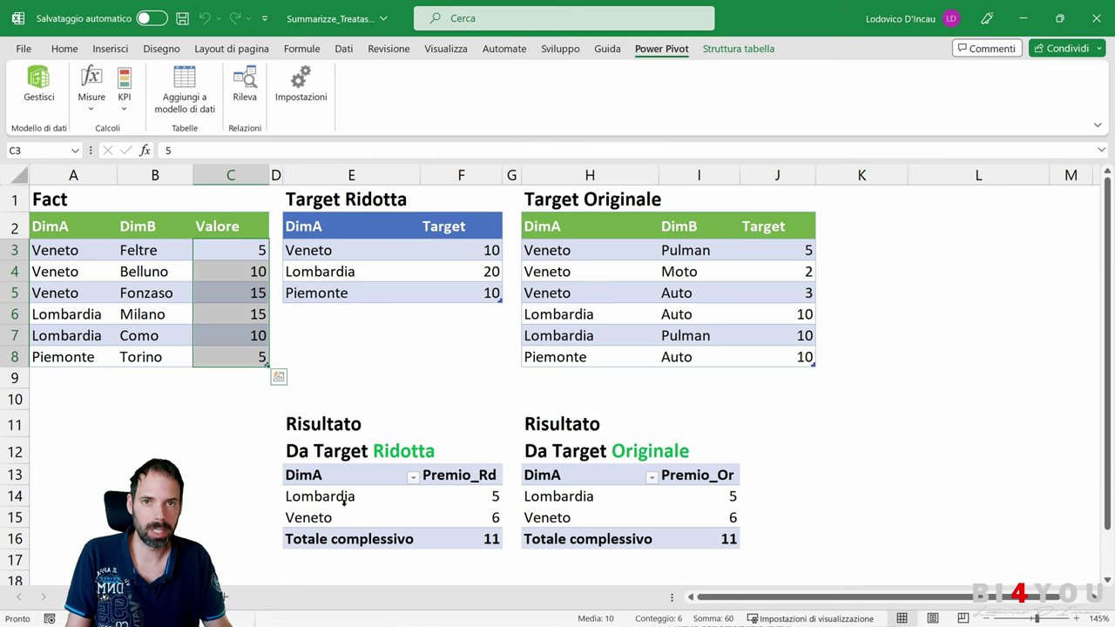
key(alt+Tab)
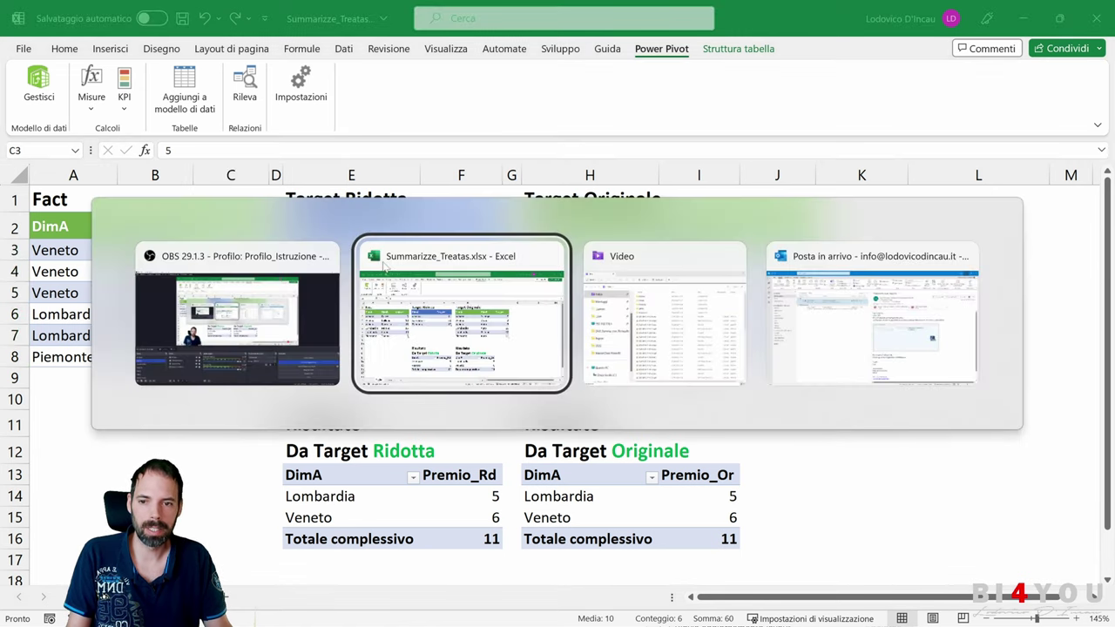
click(39, 87)
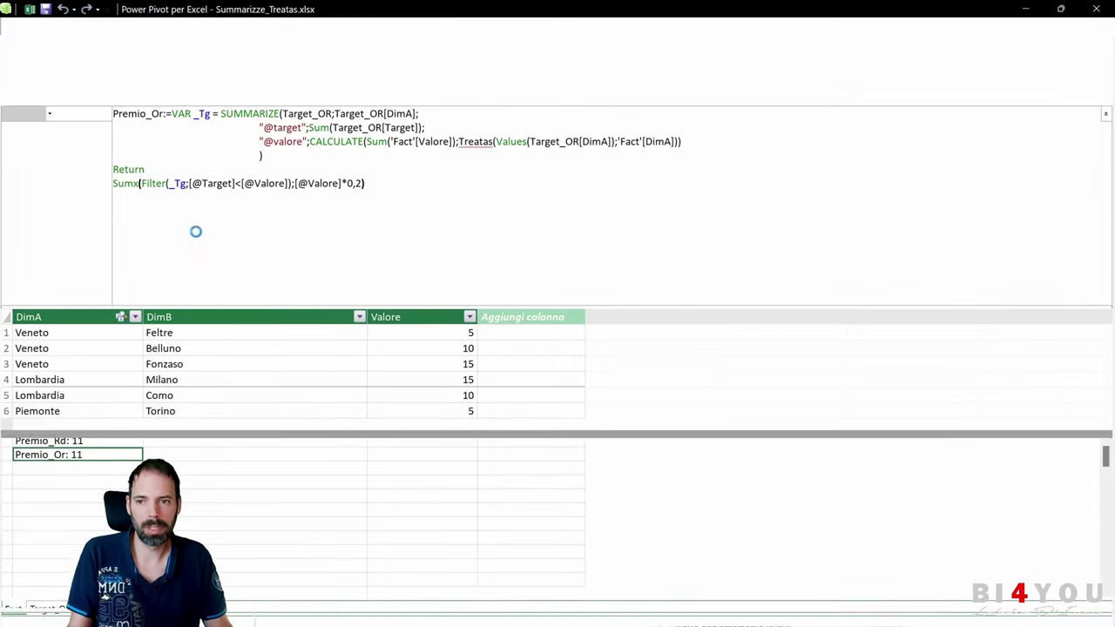
scroll(196, 231, up, 2)
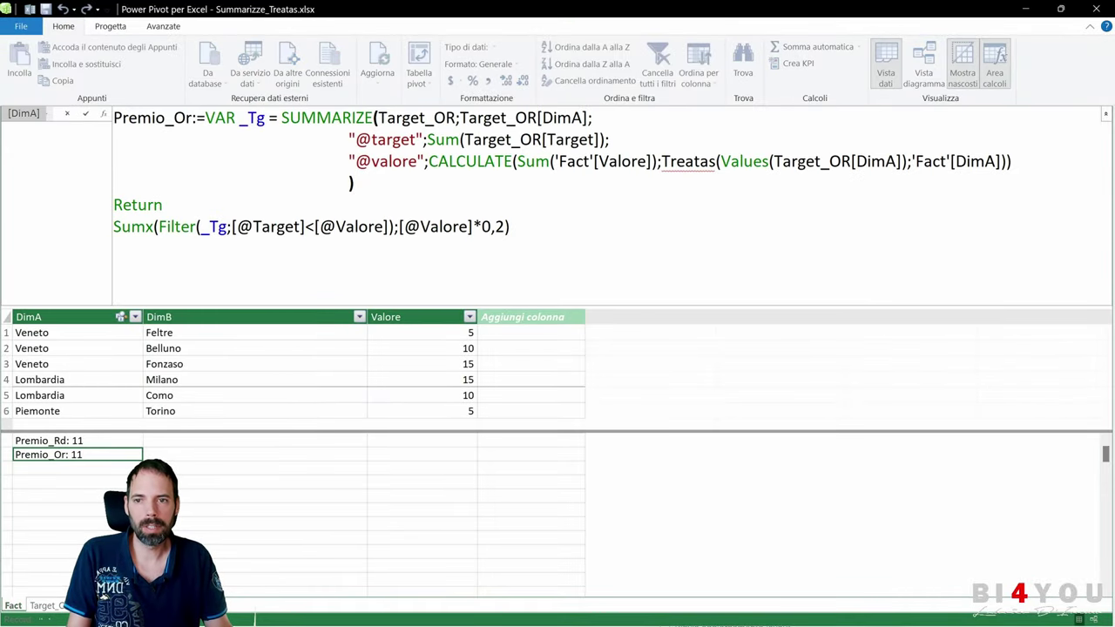
drag(300, 117, 1002, 161)
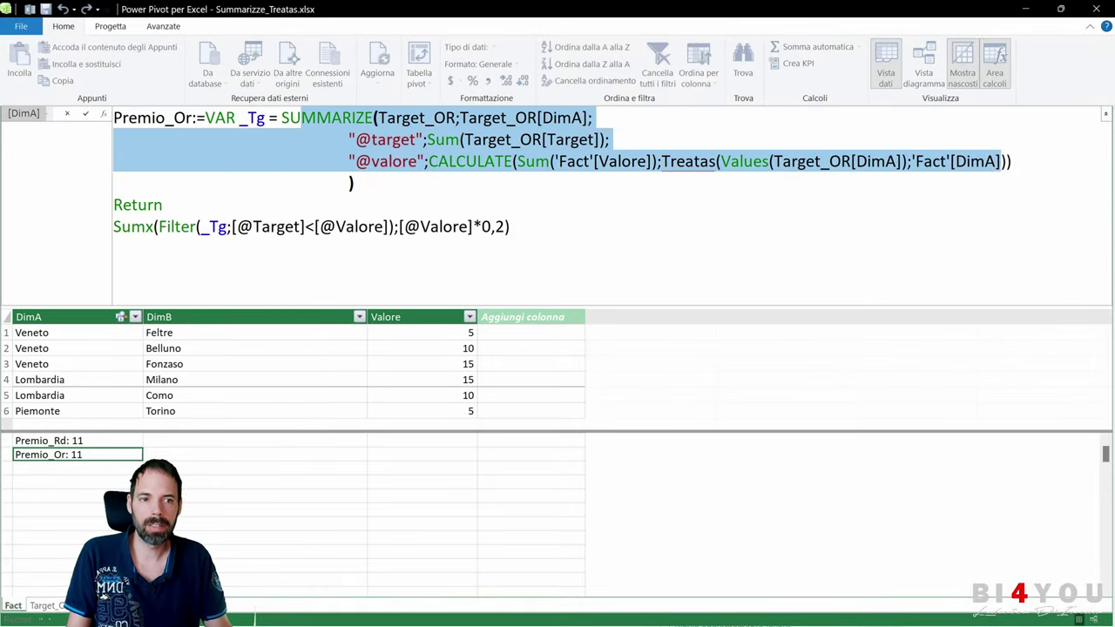
click(277, 227)
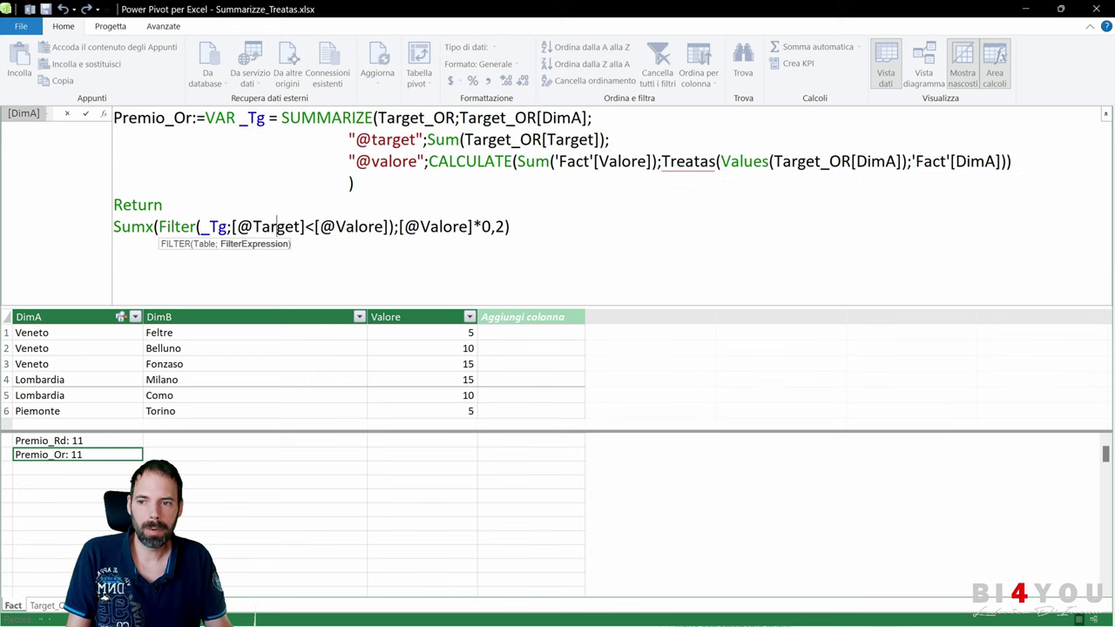
click(131, 226)
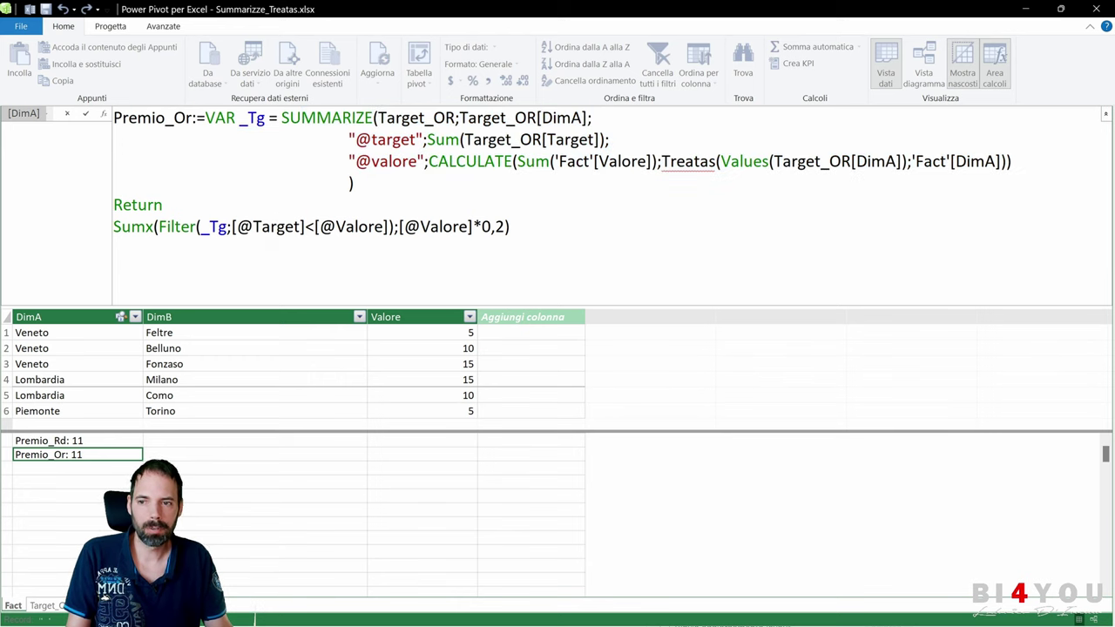
drag(200, 227, 389, 226)
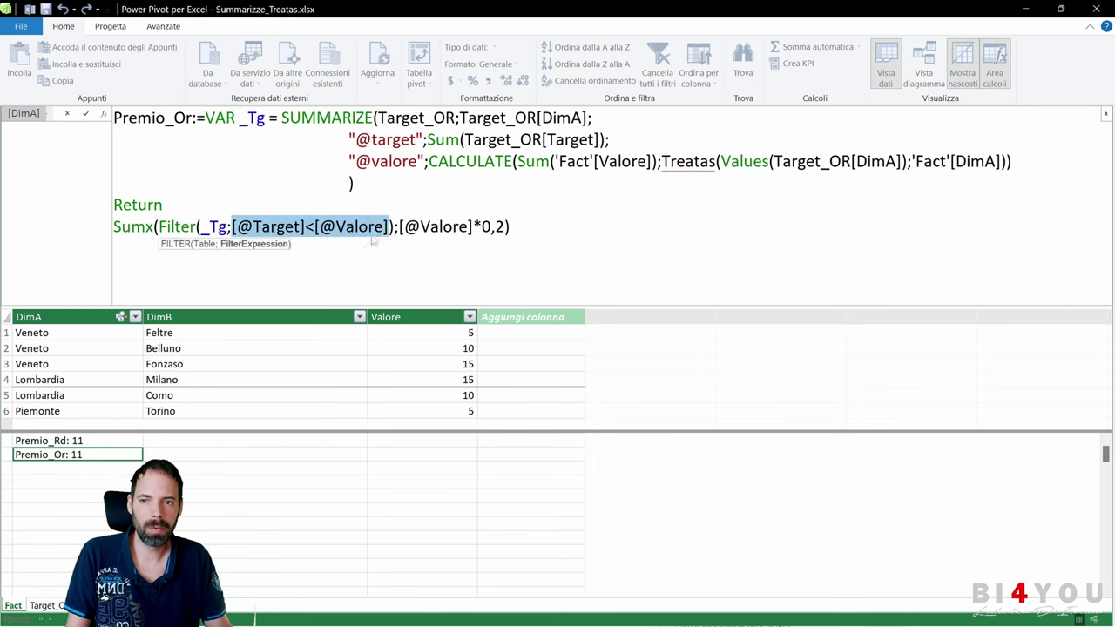
drag(394, 226, 160, 226)
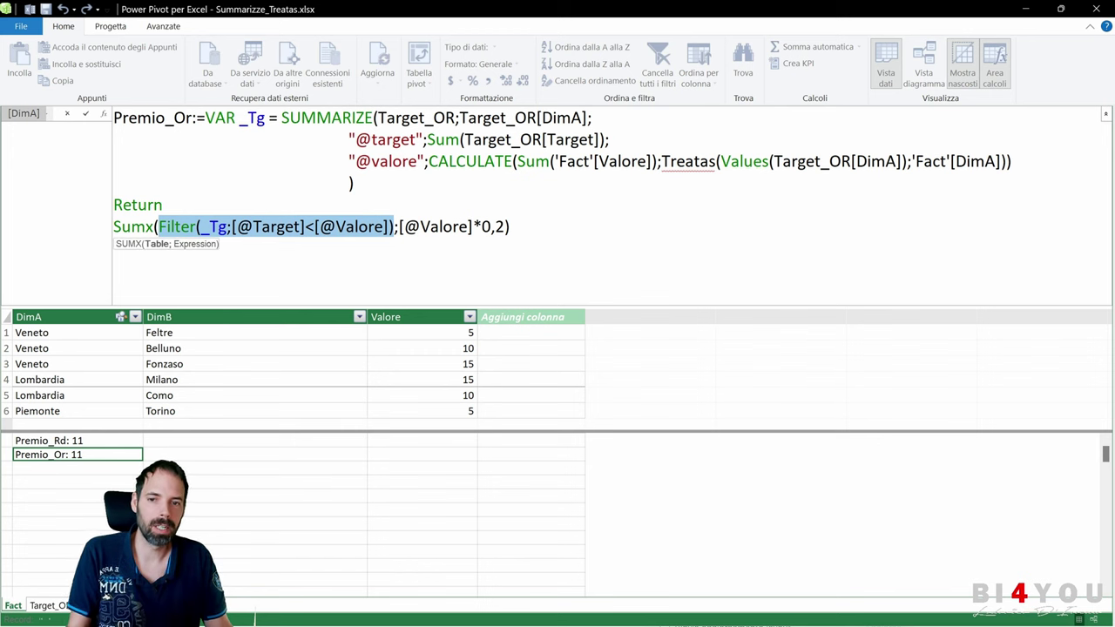
click(511, 227)
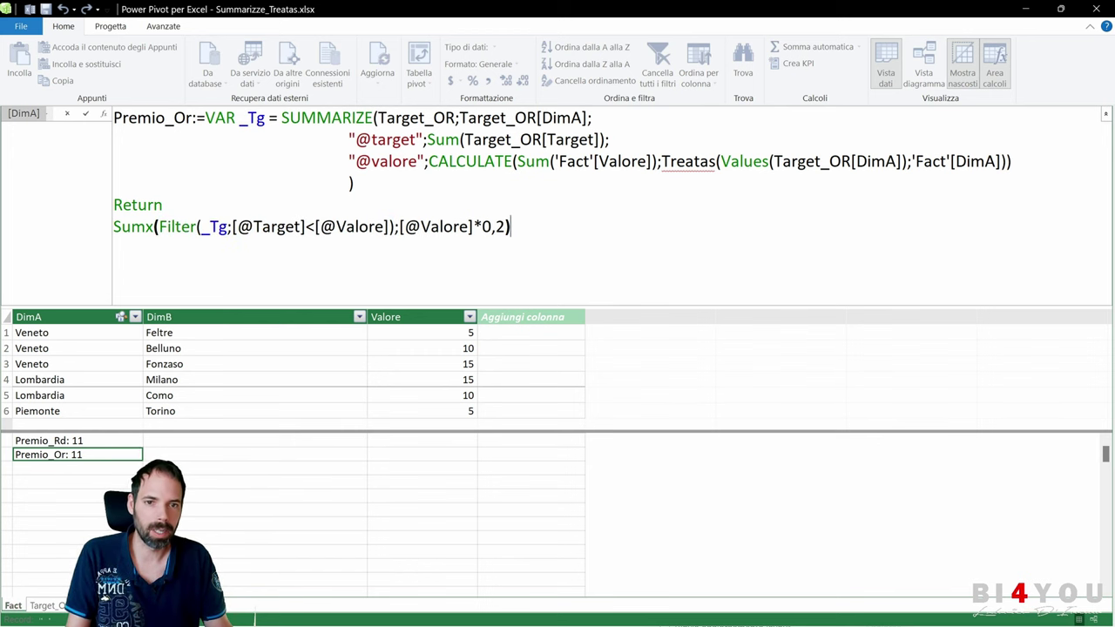
click(1095, 9)
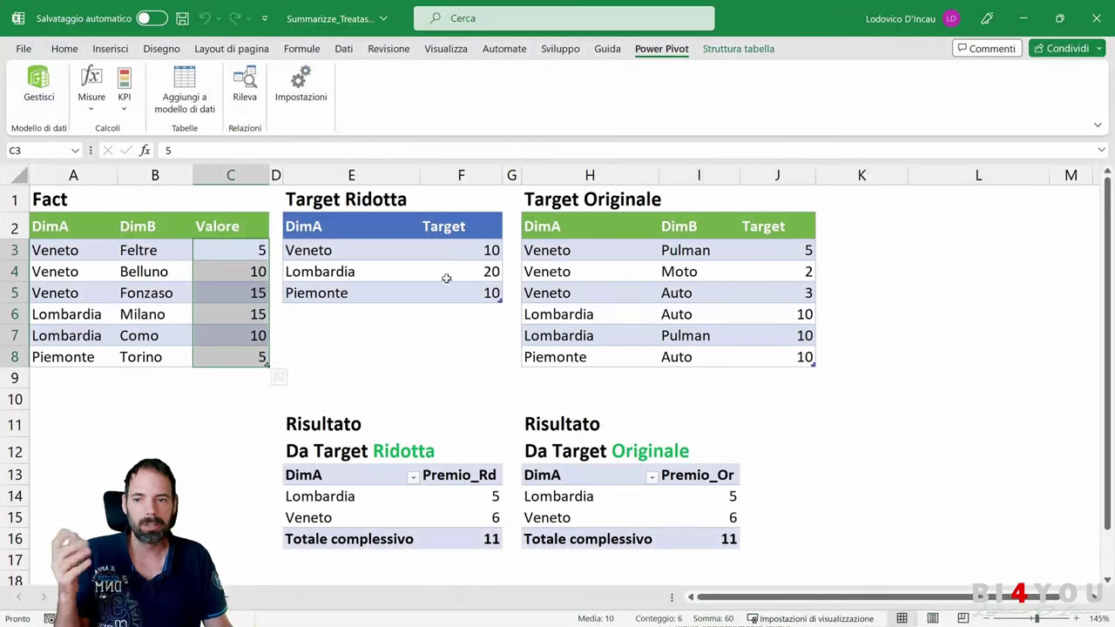
click(111, 229)
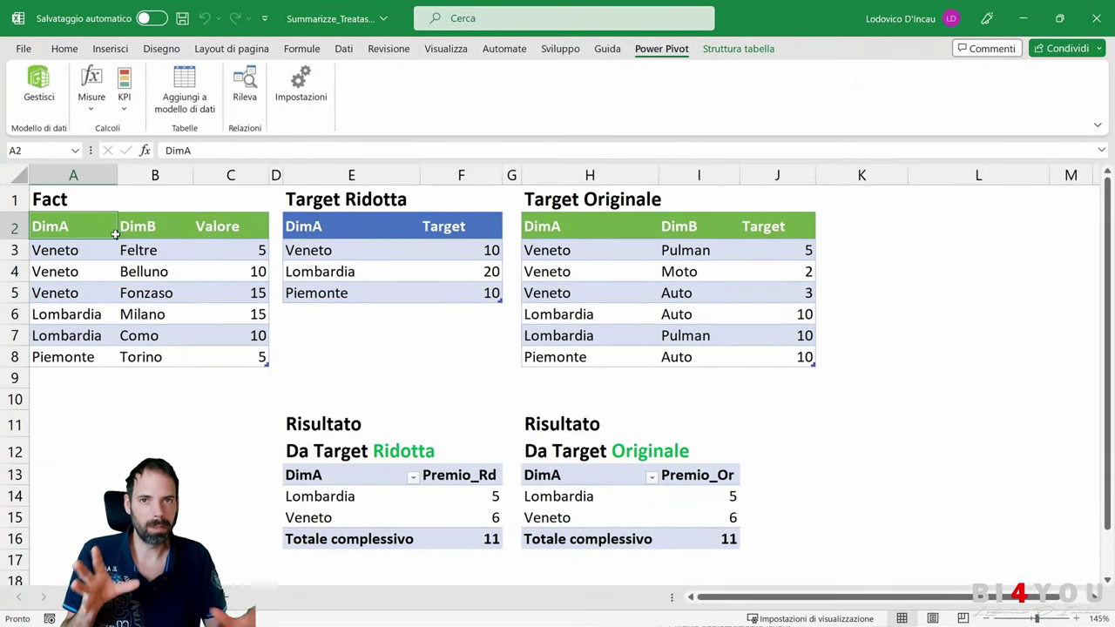